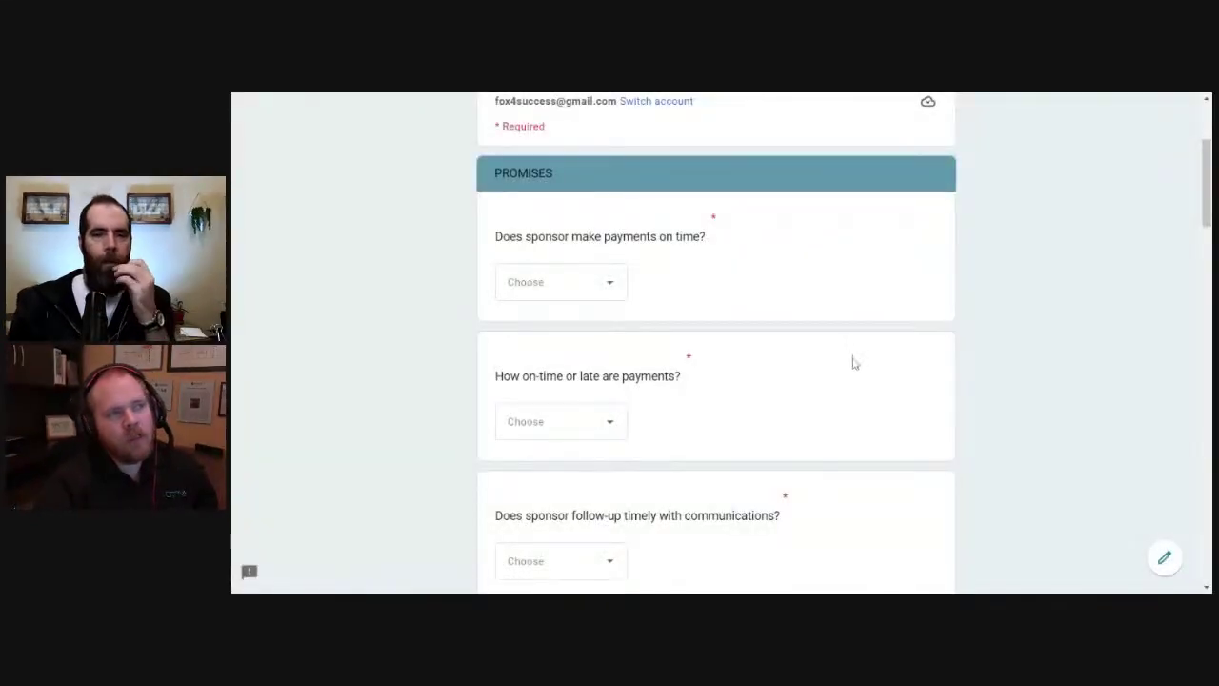
# Answer the payment questions: "Sometimes" for whether the sponsor pays on time and "0-29+ days late" for how late payments are
pyautogui.scroll(-1, 998, 372)
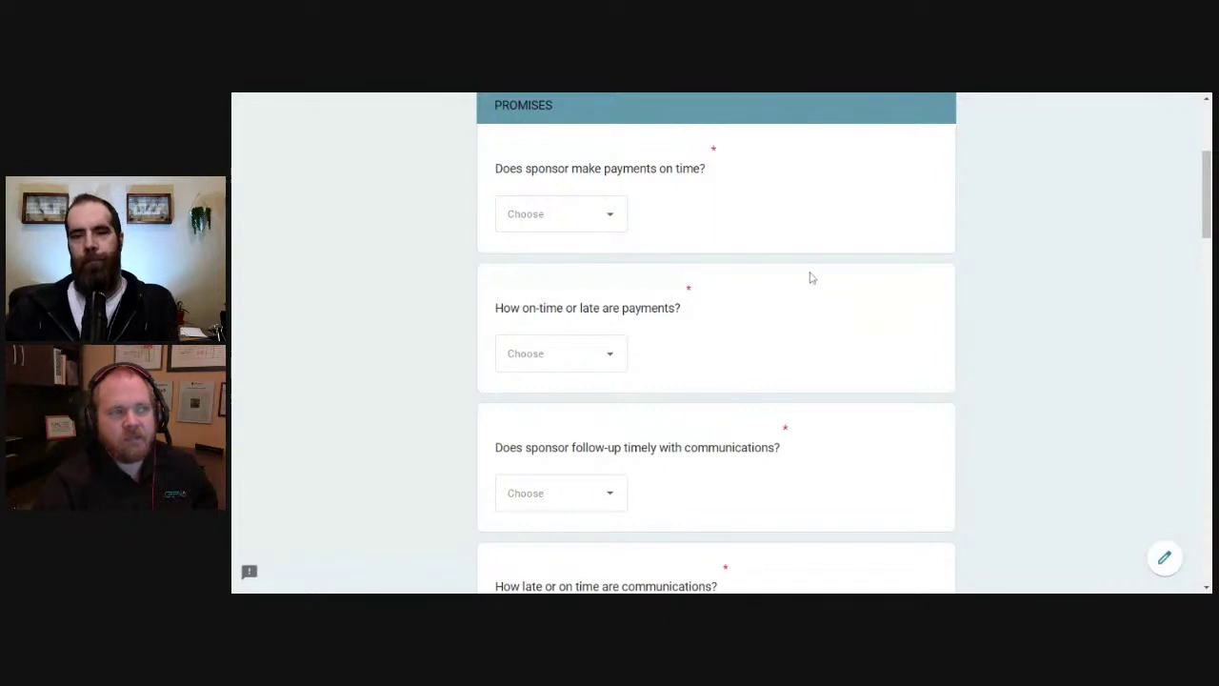
pyautogui.click(618, 223)
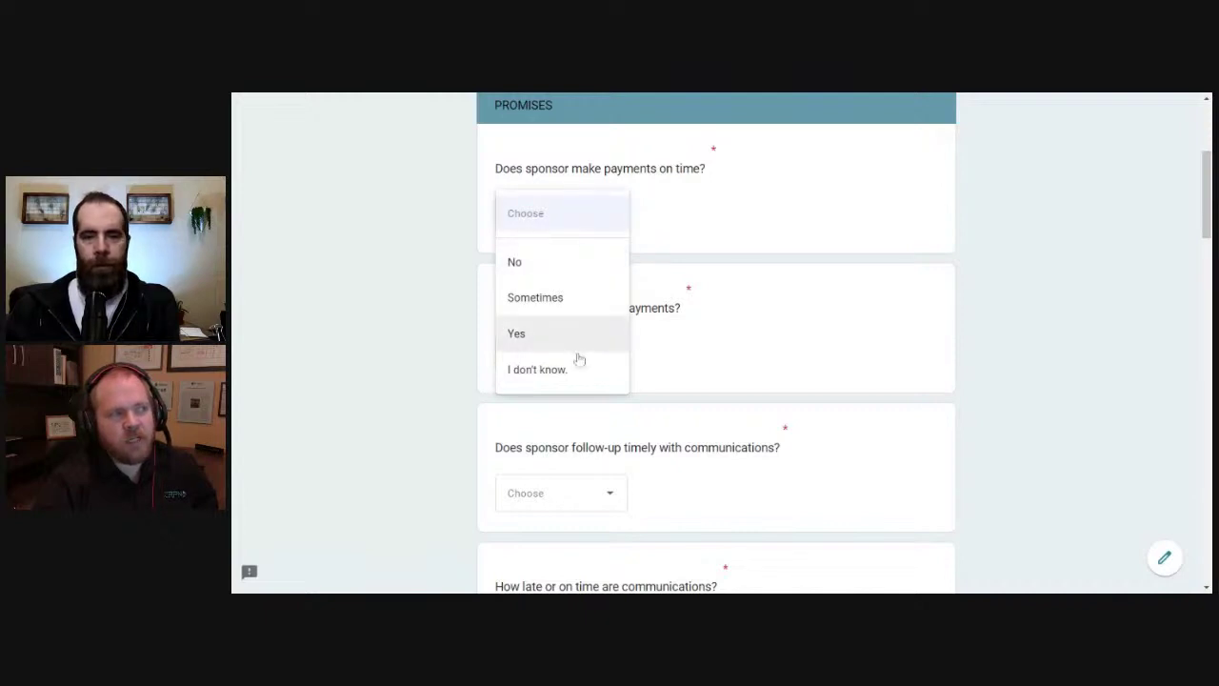
pyautogui.click(591, 299)
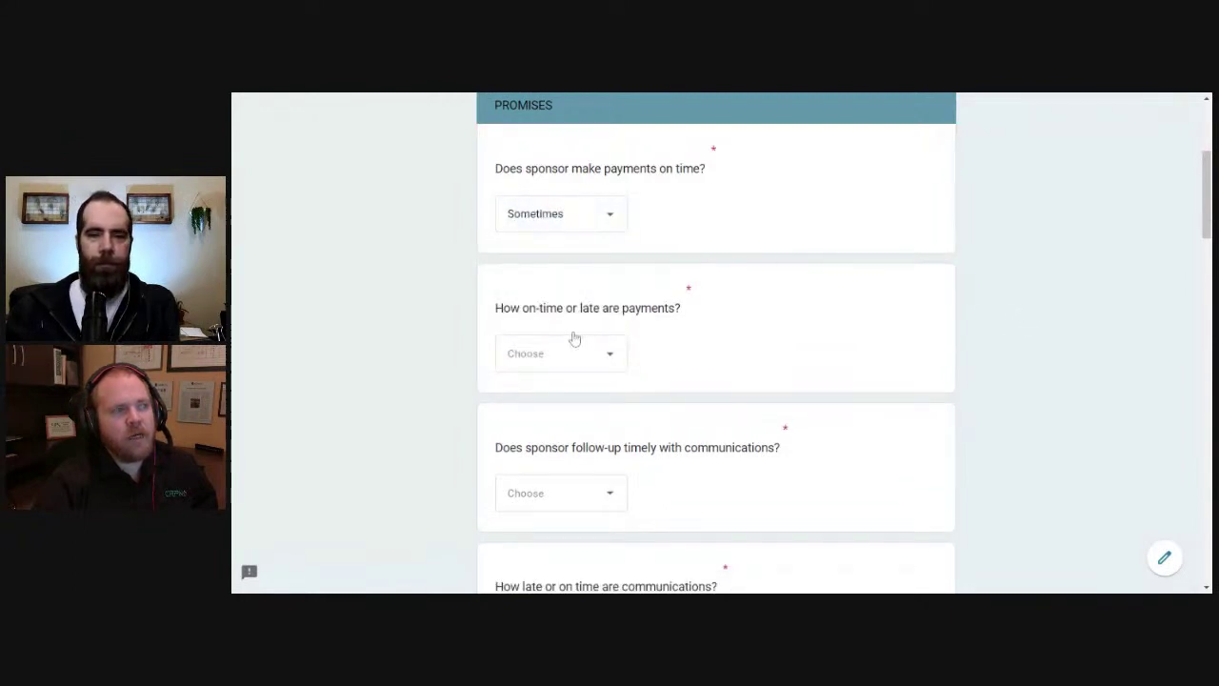
pyautogui.click(610, 360)
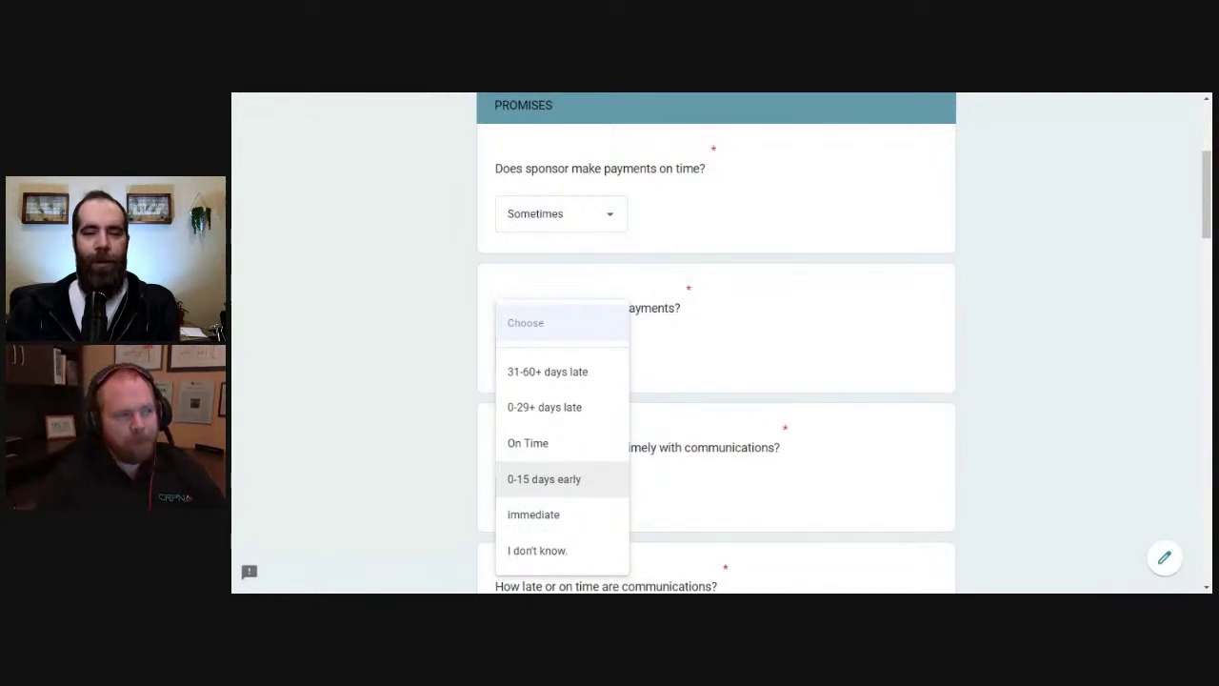
pyautogui.click(554, 411)
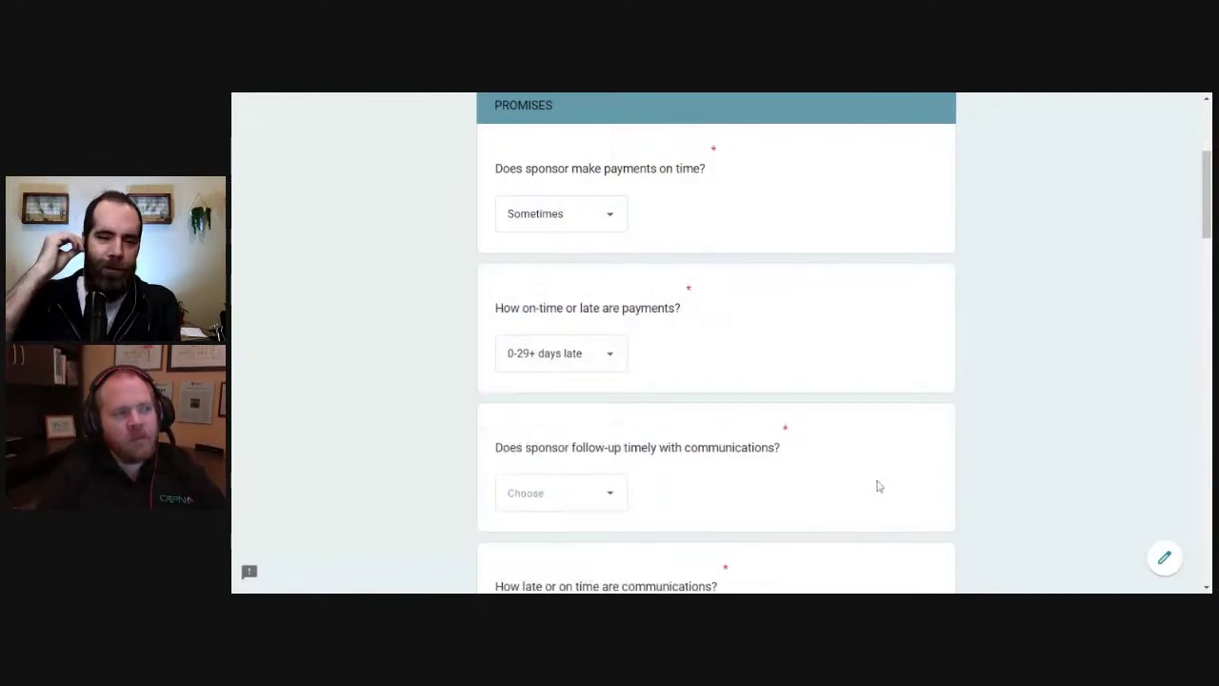
# Answer the communication questions with "Sometimes" for timely follow-up and "1-15 days late" for how late communications are
pyautogui.scroll(-2, 876, 485)
pyautogui.click(614, 370)
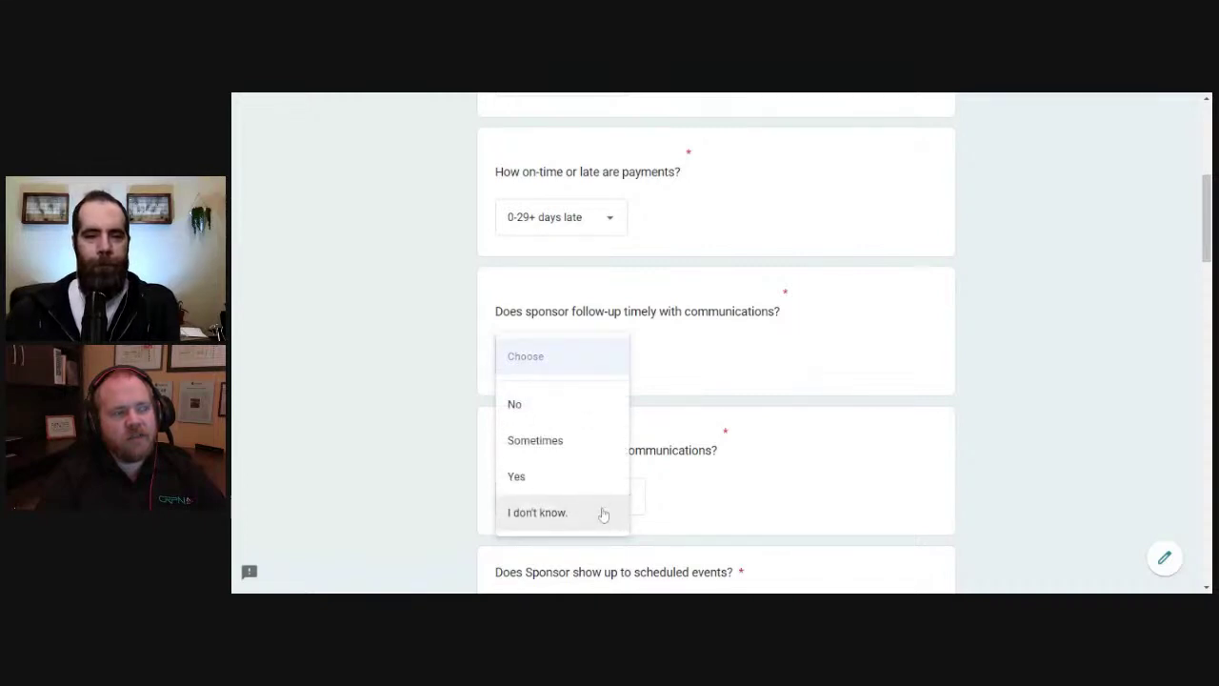
pyautogui.click(591, 443)
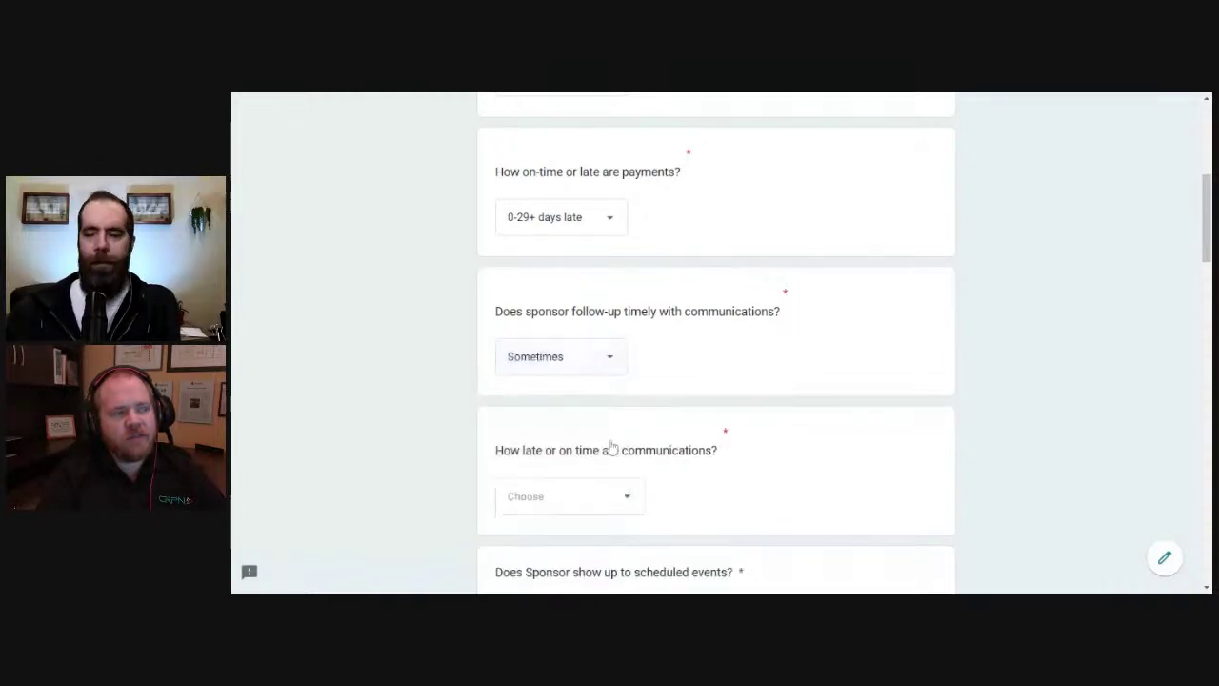
pyautogui.scroll(-3, 996, 427)
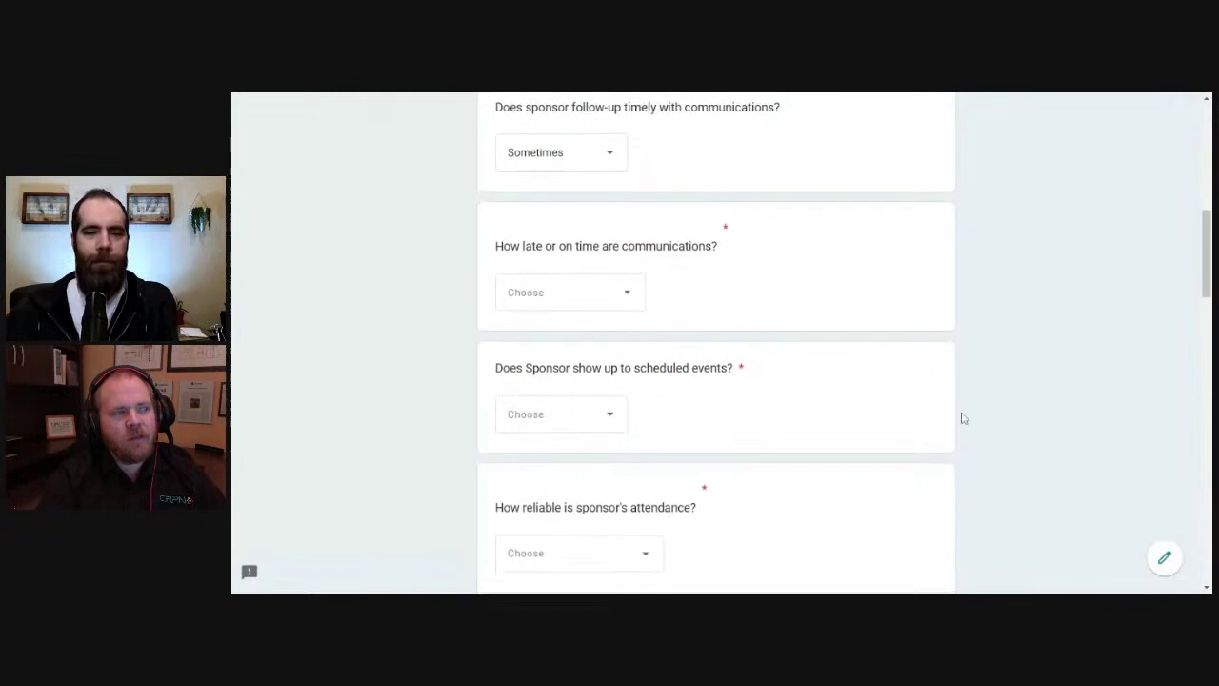
pyautogui.click(604, 294)
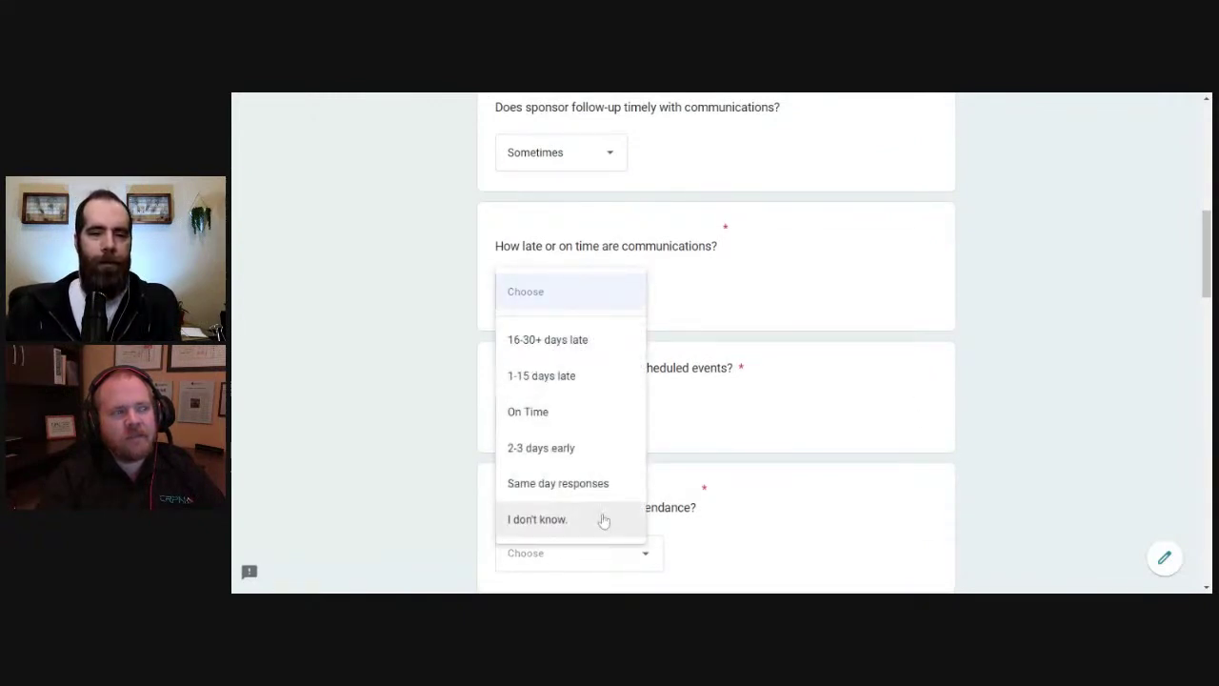
pyautogui.click(587, 379)
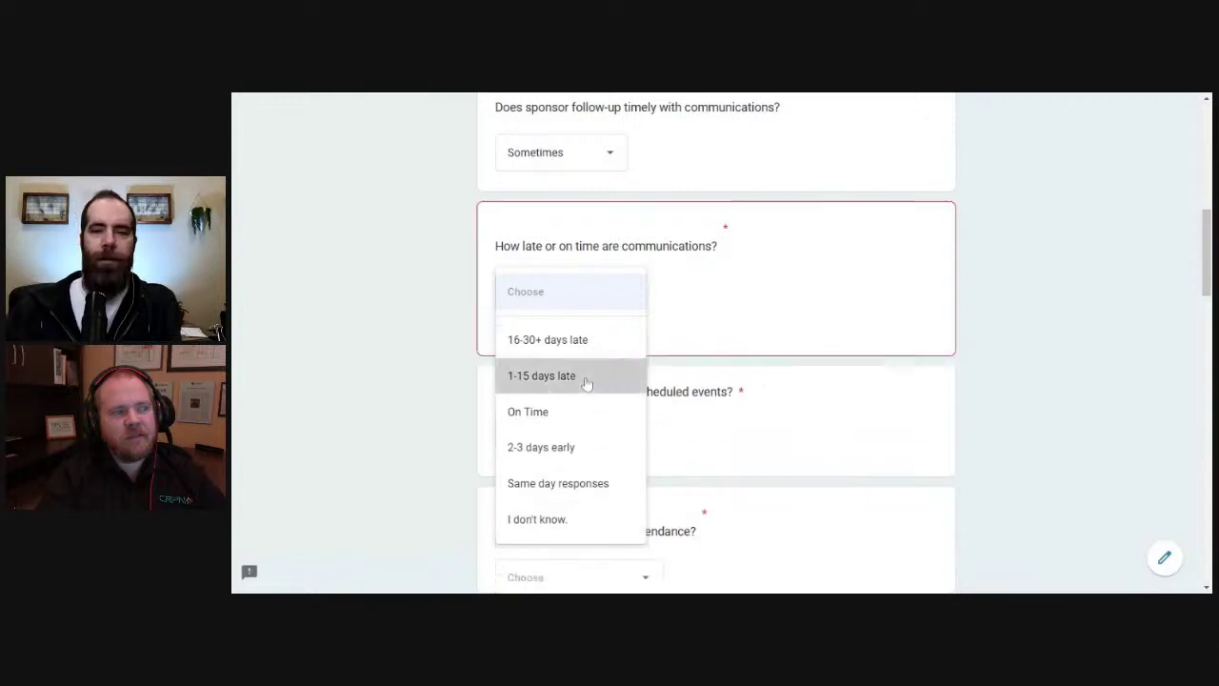
# Answer "Yes" for the sponsor showing up to scheduled events and rate the sponsor's attendance "Always Reliable"
pyautogui.scroll(-1, 754, 413)
pyautogui.click(575, 357)
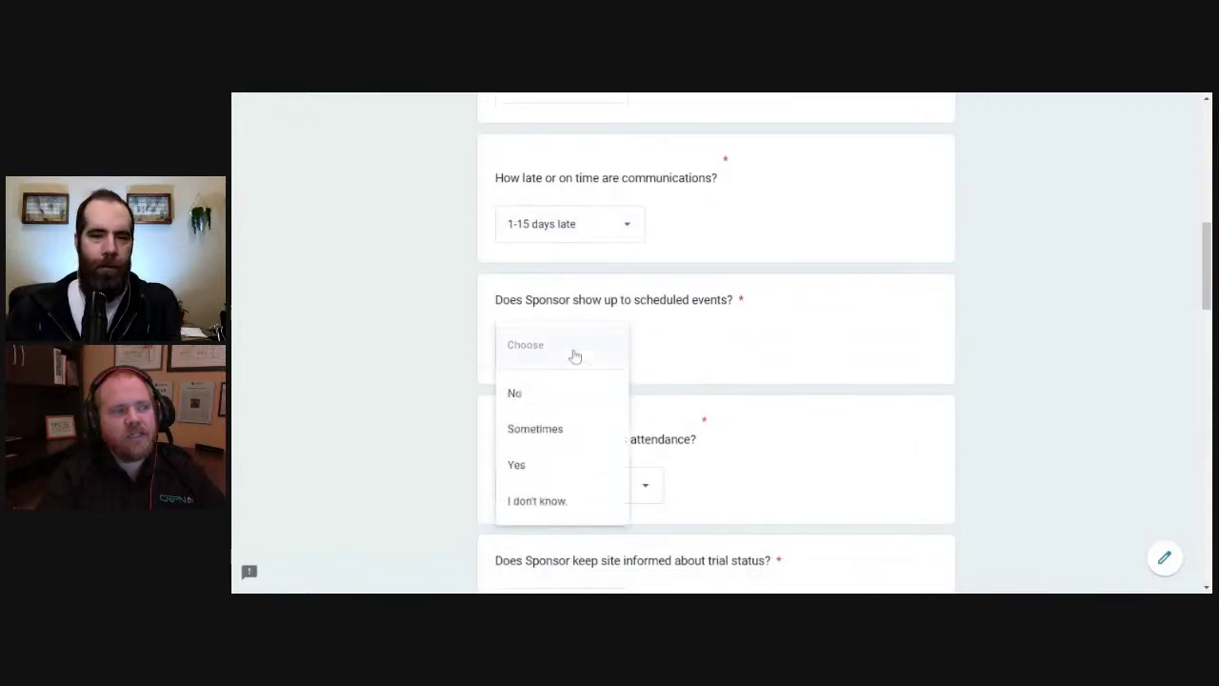
pyautogui.click(574, 467)
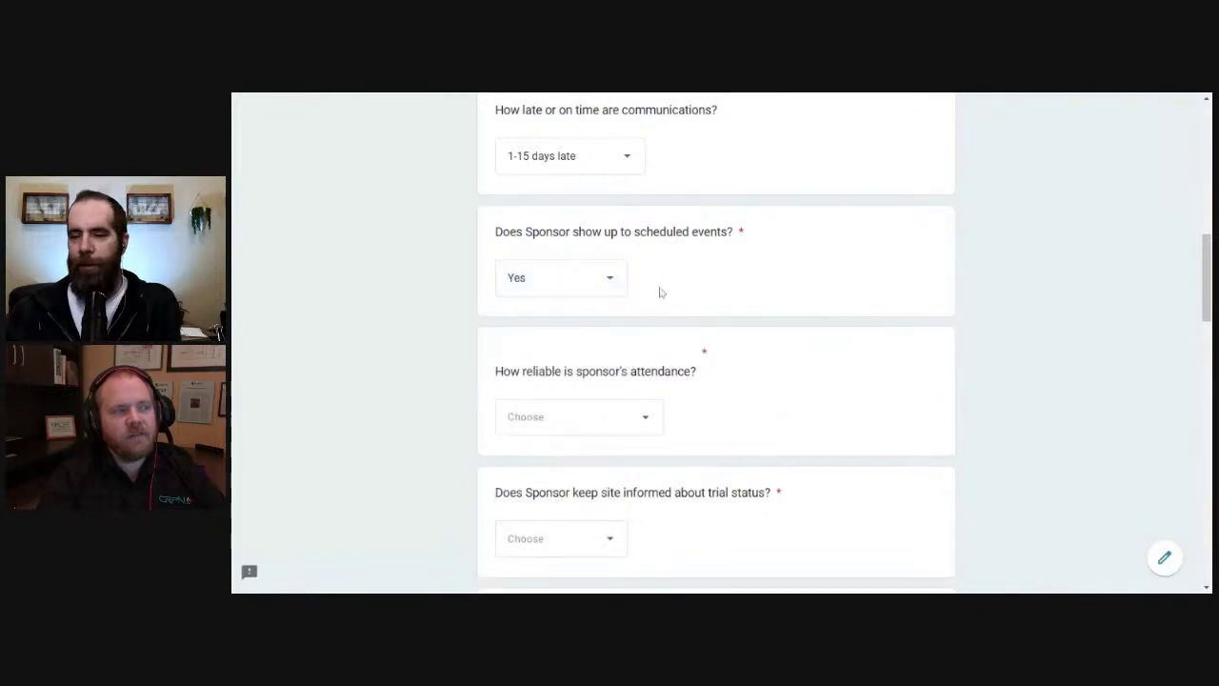
pyautogui.click(624, 425)
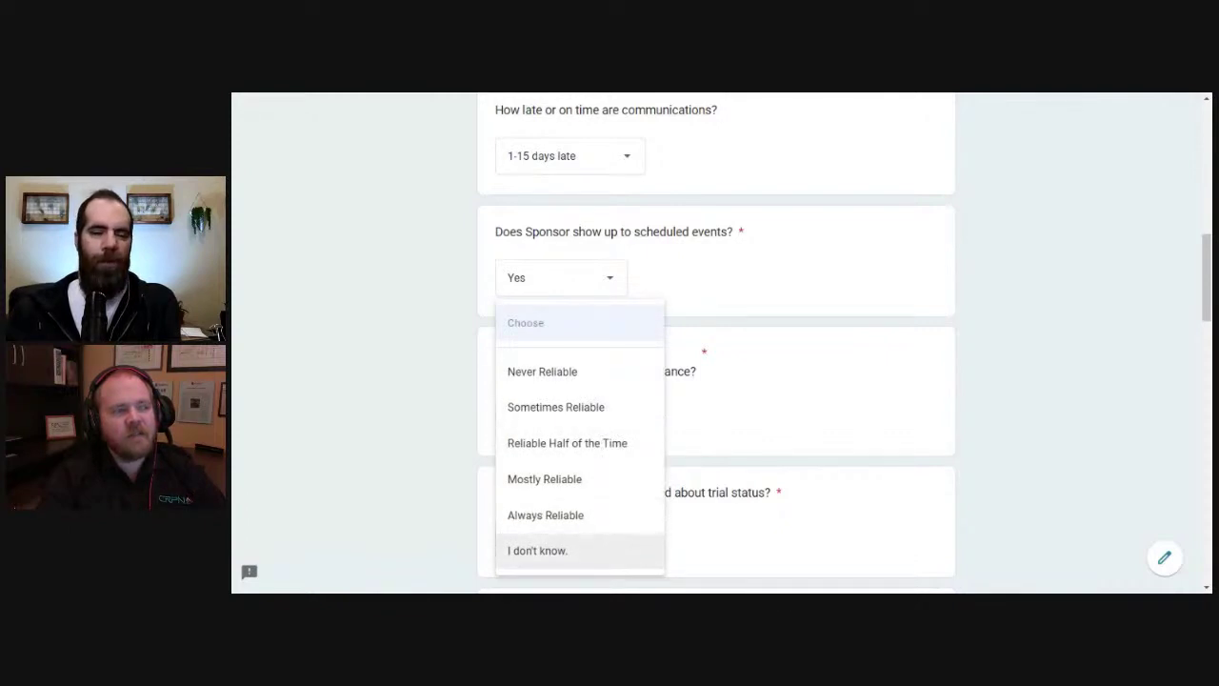
pyautogui.click(609, 515)
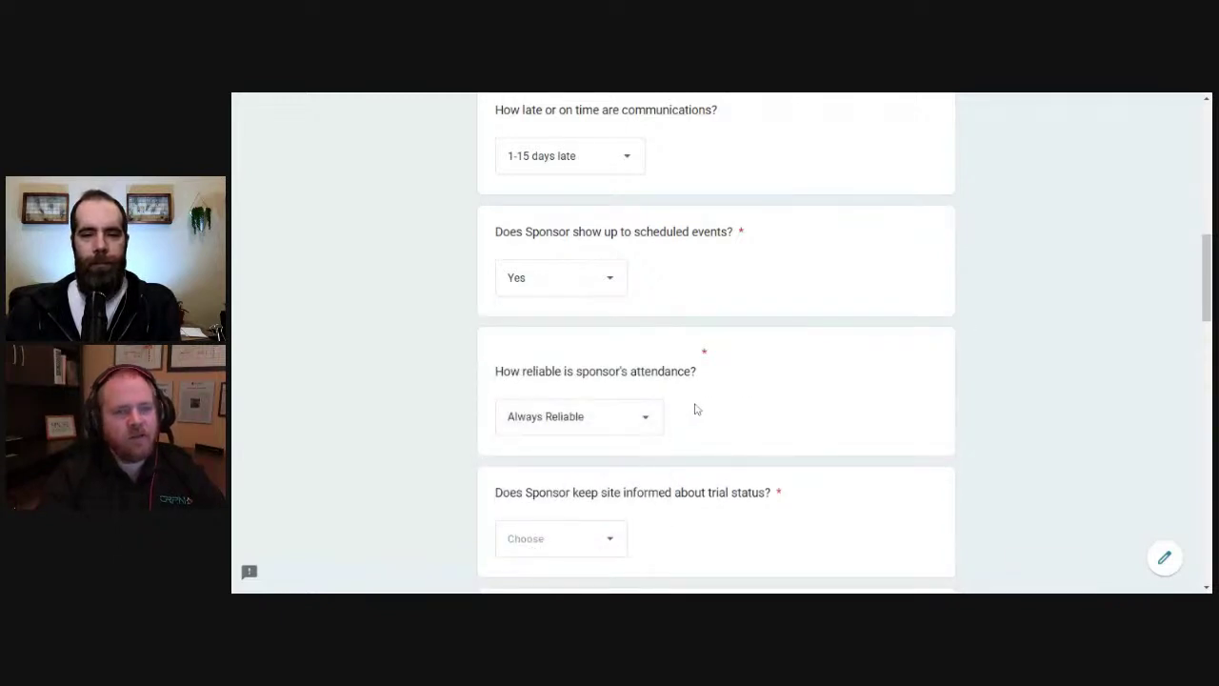
# Answer "No" for keeping the site informed about trial status and "Sometimes" for updates aligning with promised timelines
pyautogui.scroll(-1, 824, 394)
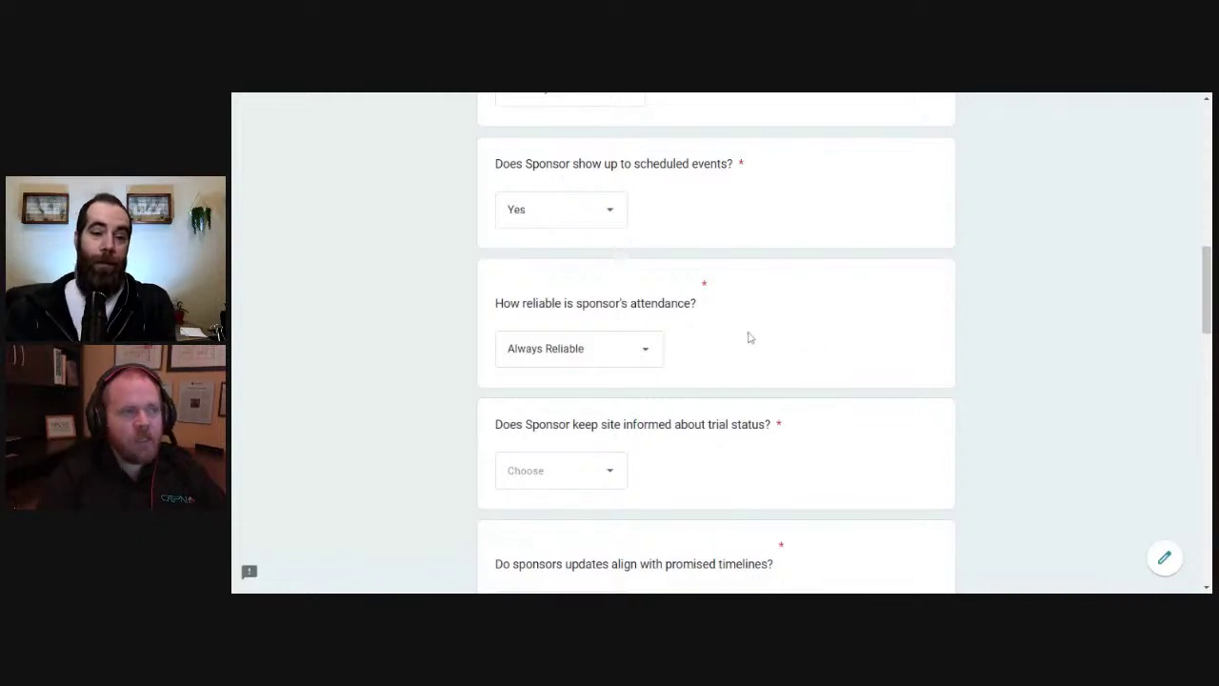
pyautogui.scroll(-1, 749, 337)
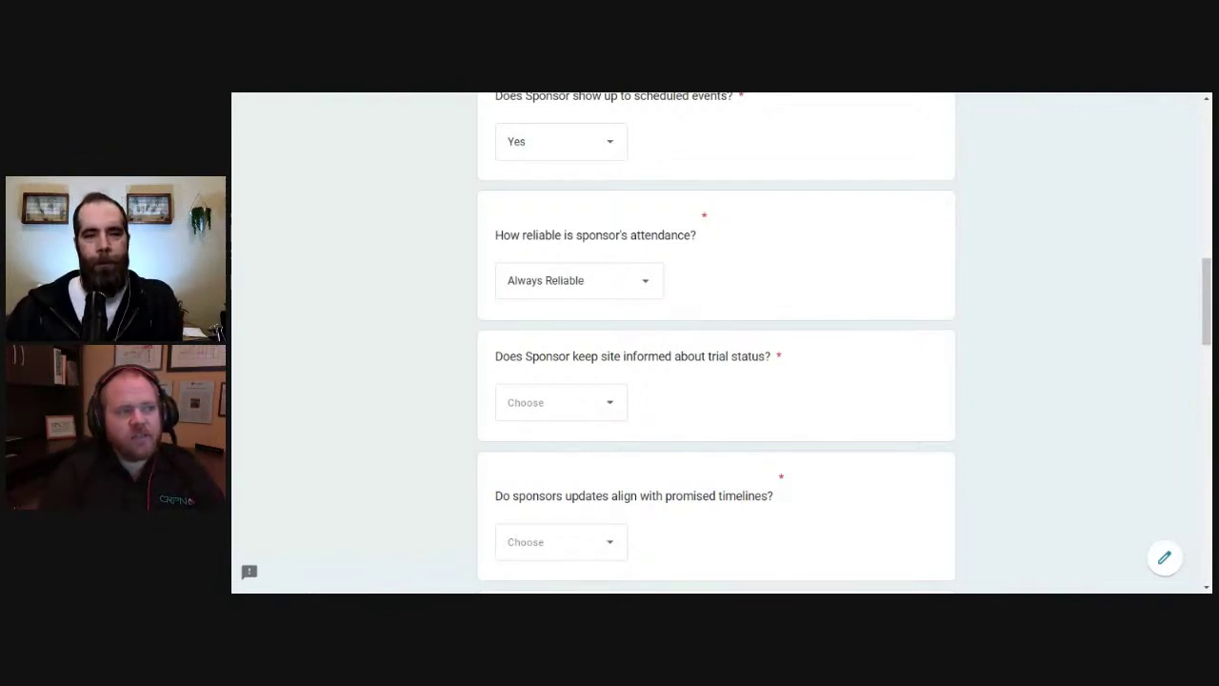
pyautogui.click(597, 413)
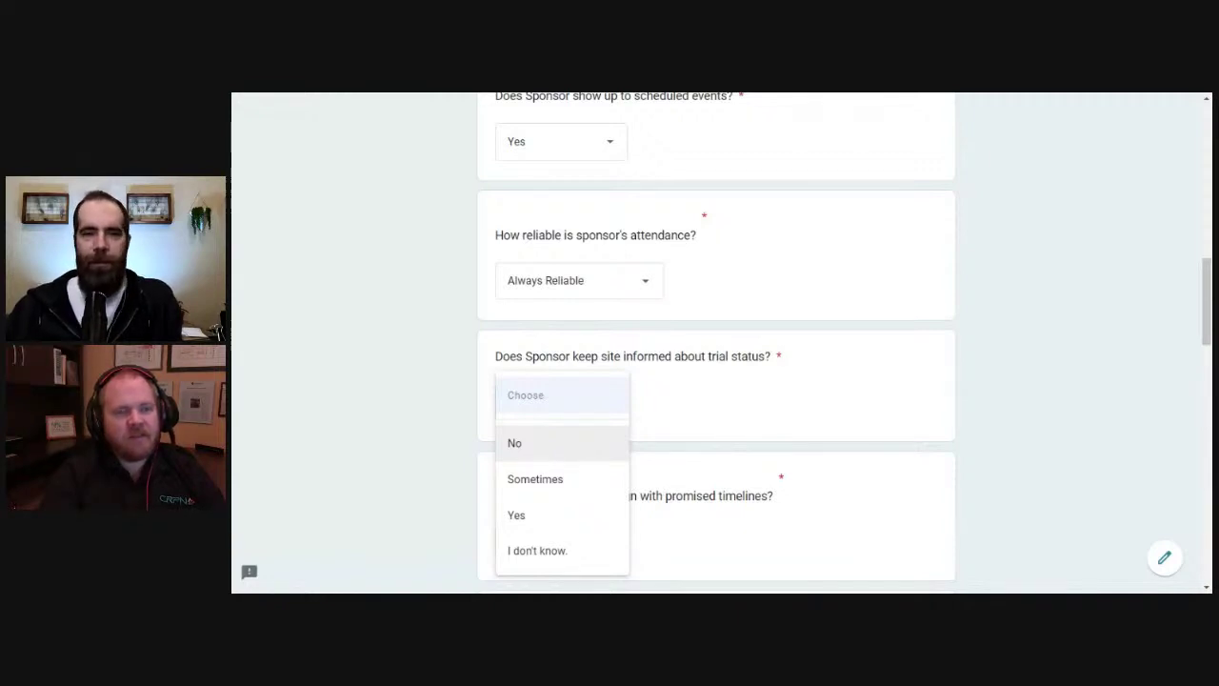
pyautogui.click(571, 446)
pyautogui.scroll(-2, 653, 457)
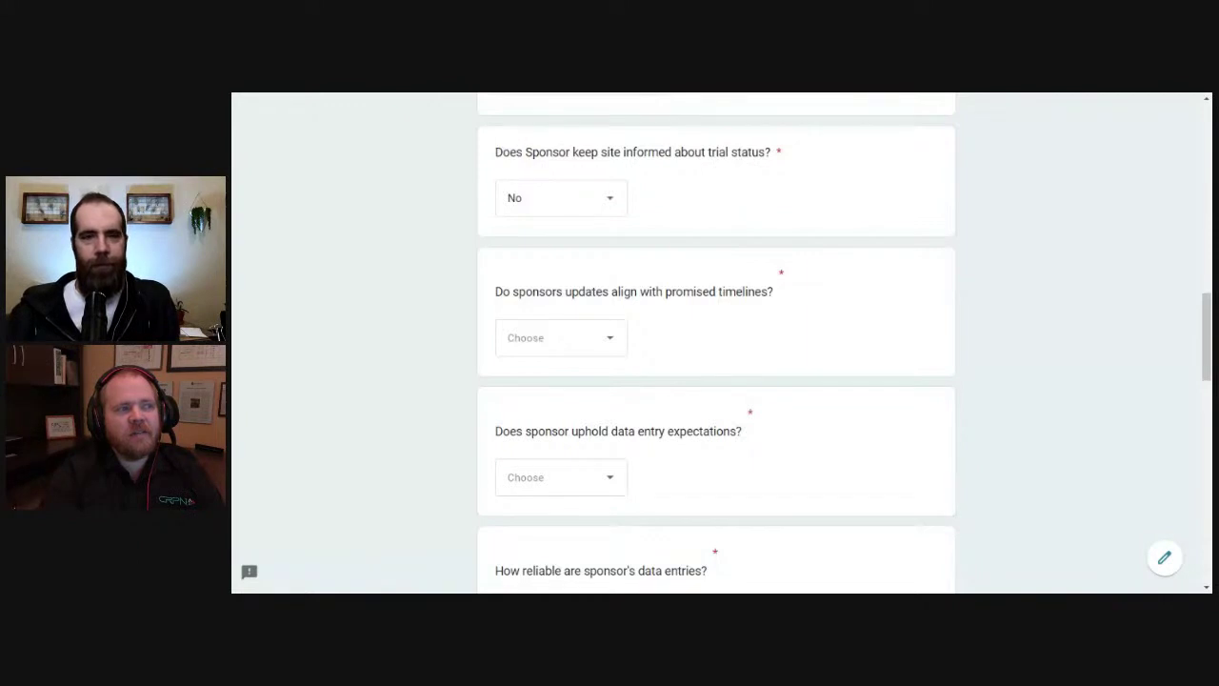
pyautogui.click(575, 348)
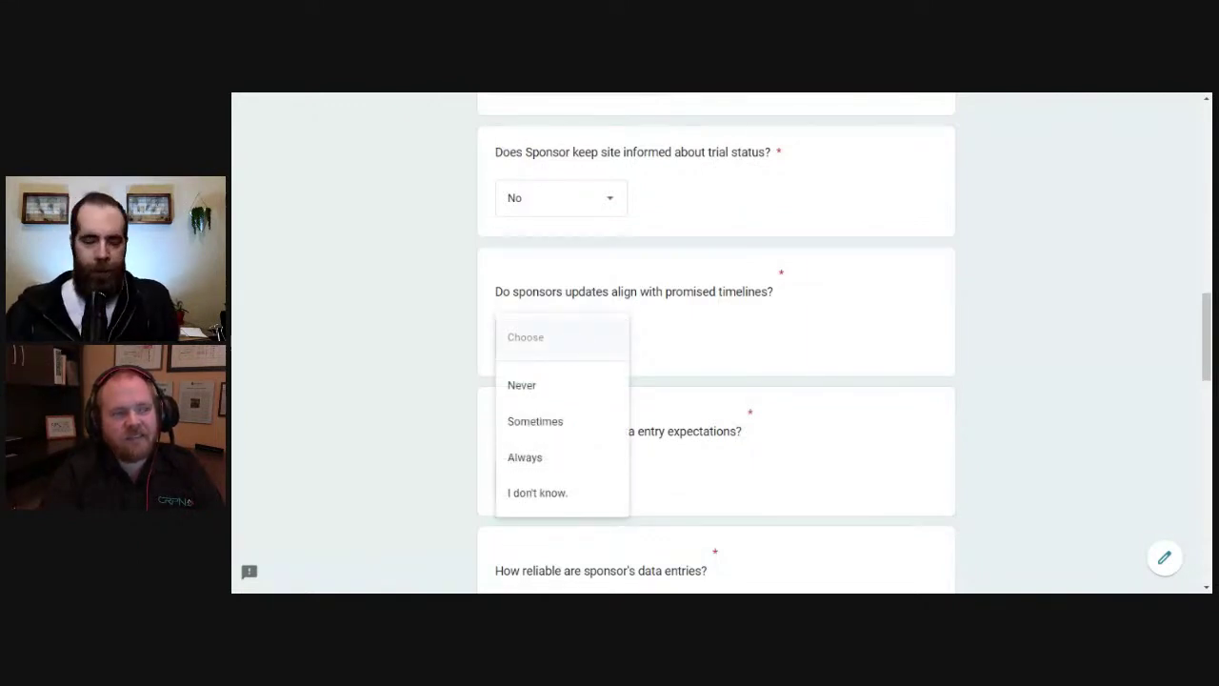
pyautogui.click(574, 422)
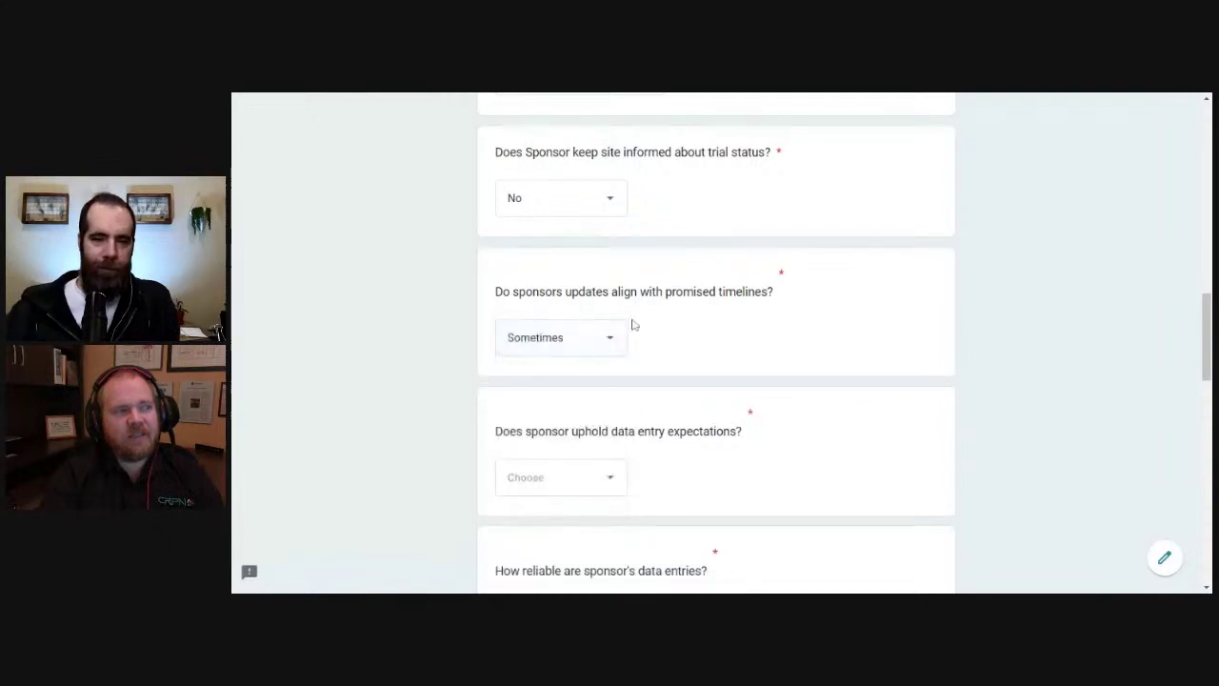
# Answer "Yes" for the sponsor upholding data entry expectations and rate the sponsor's data entries "Sometimes Reliable"
pyautogui.scroll(-2, 658, 324)
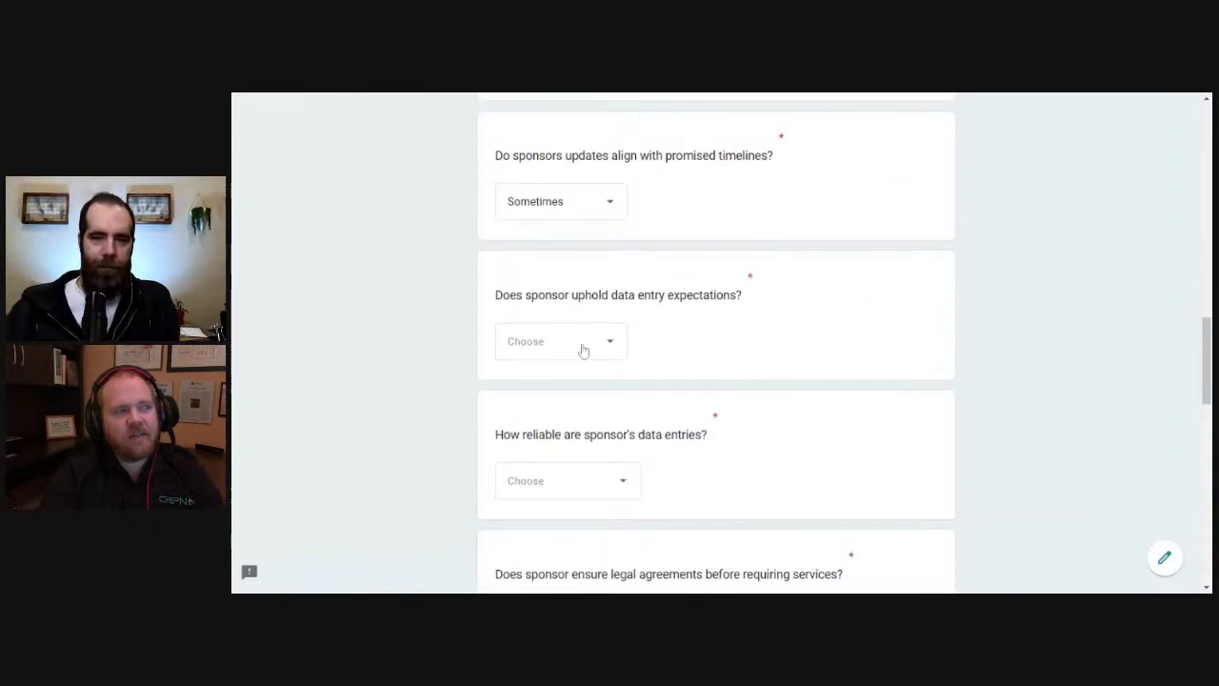
pyautogui.click(584, 350)
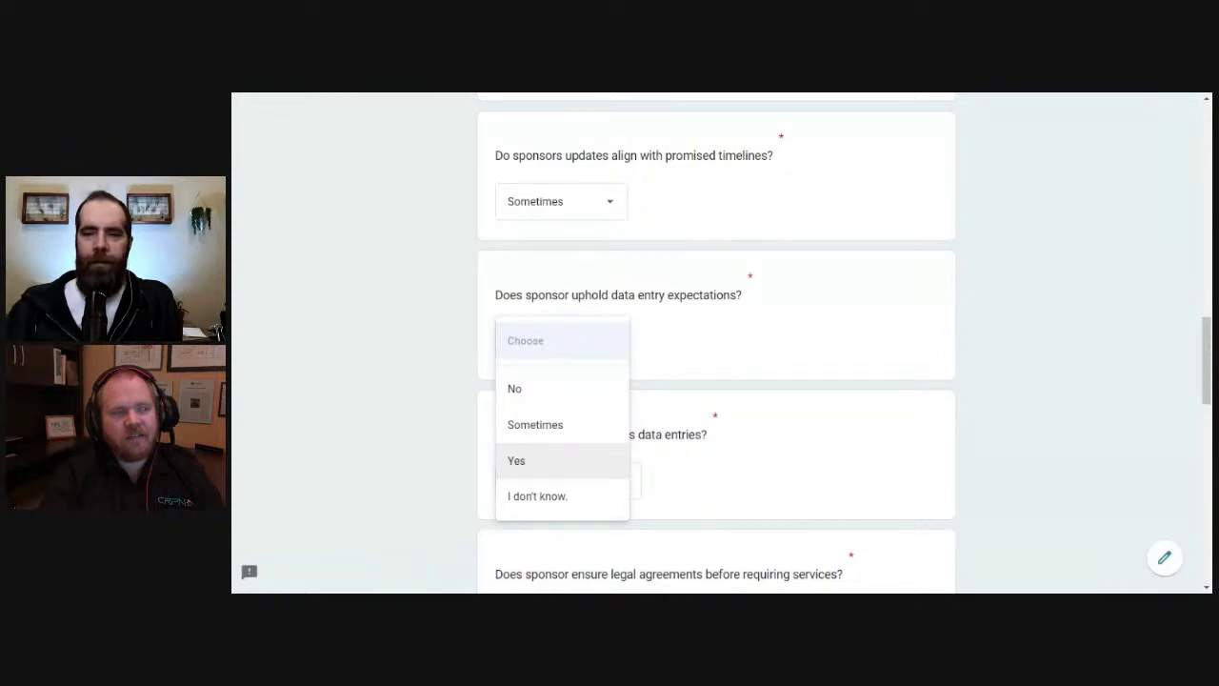
pyautogui.click(574, 464)
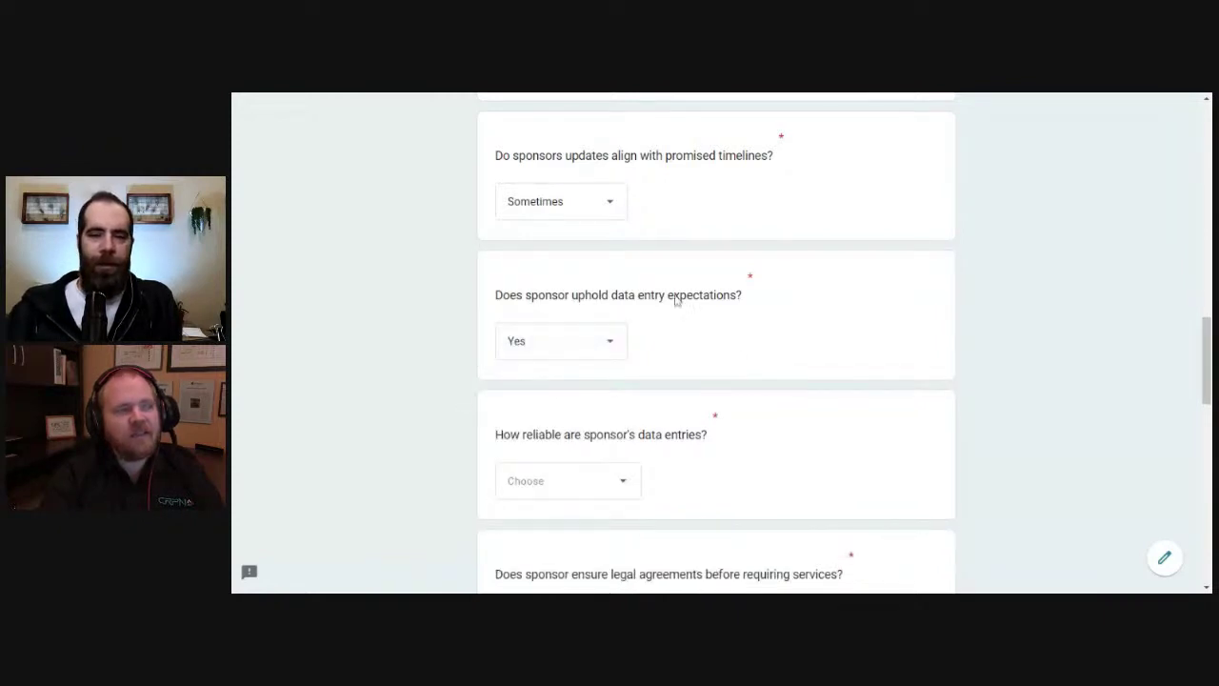
pyautogui.scroll(-2, 742, 318)
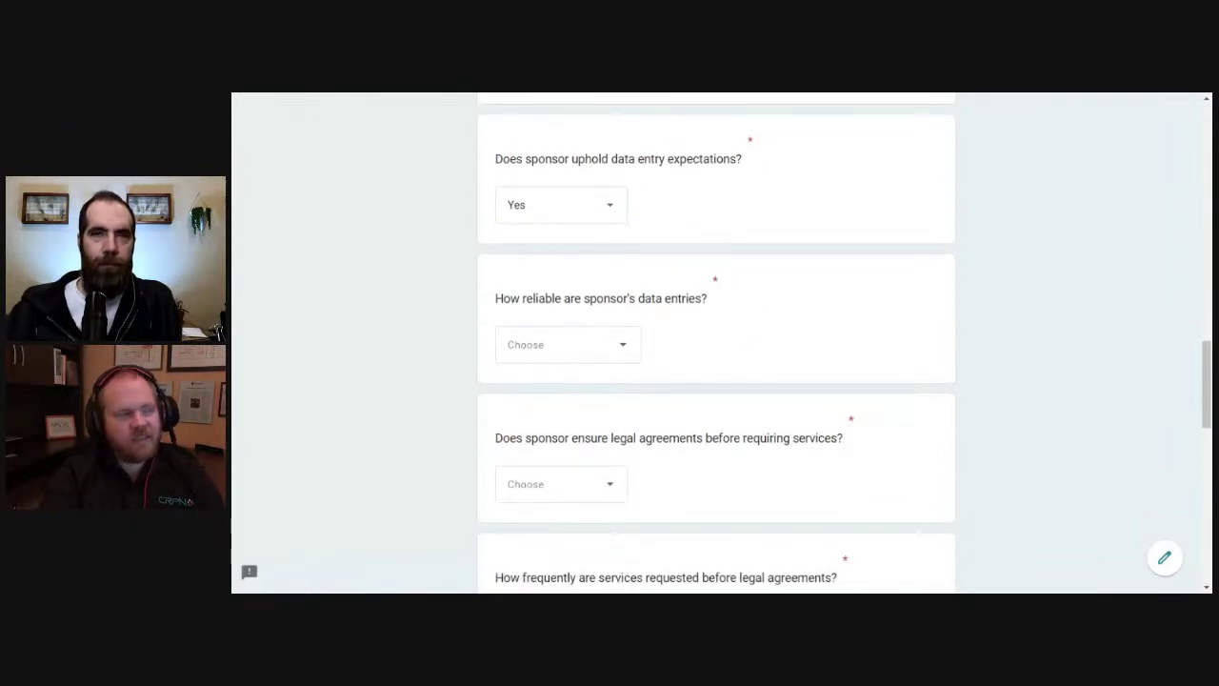
pyautogui.click(567, 354)
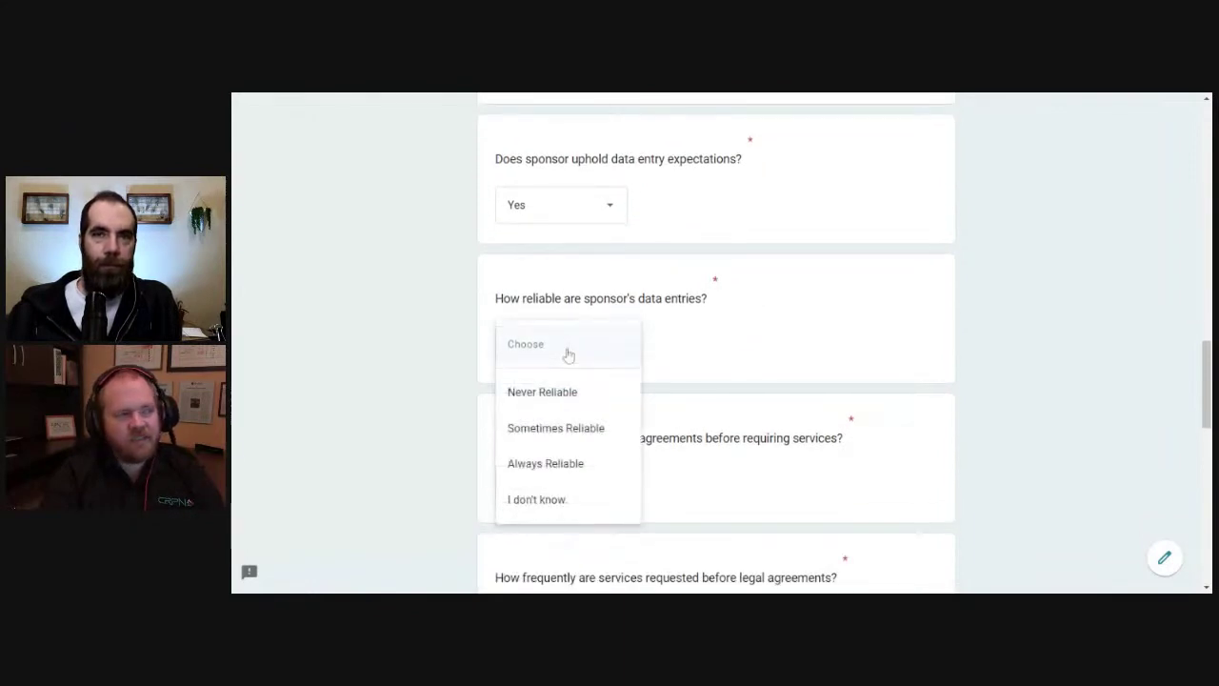
pyautogui.click(585, 430)
# Answer "No" for ensuring legal agreements before requiring services and "Always" for how frequently services are requested before agreements
pyautogui.scroll(-3, 599, 340)
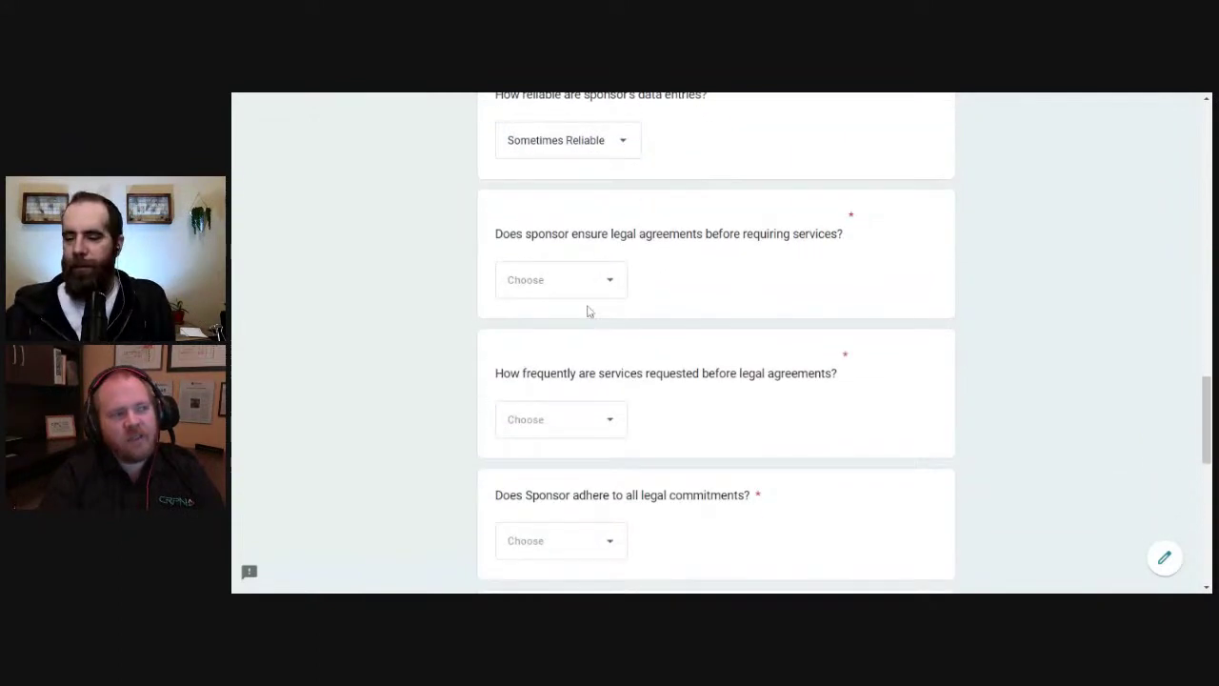
pyautogui.click(584, 294)
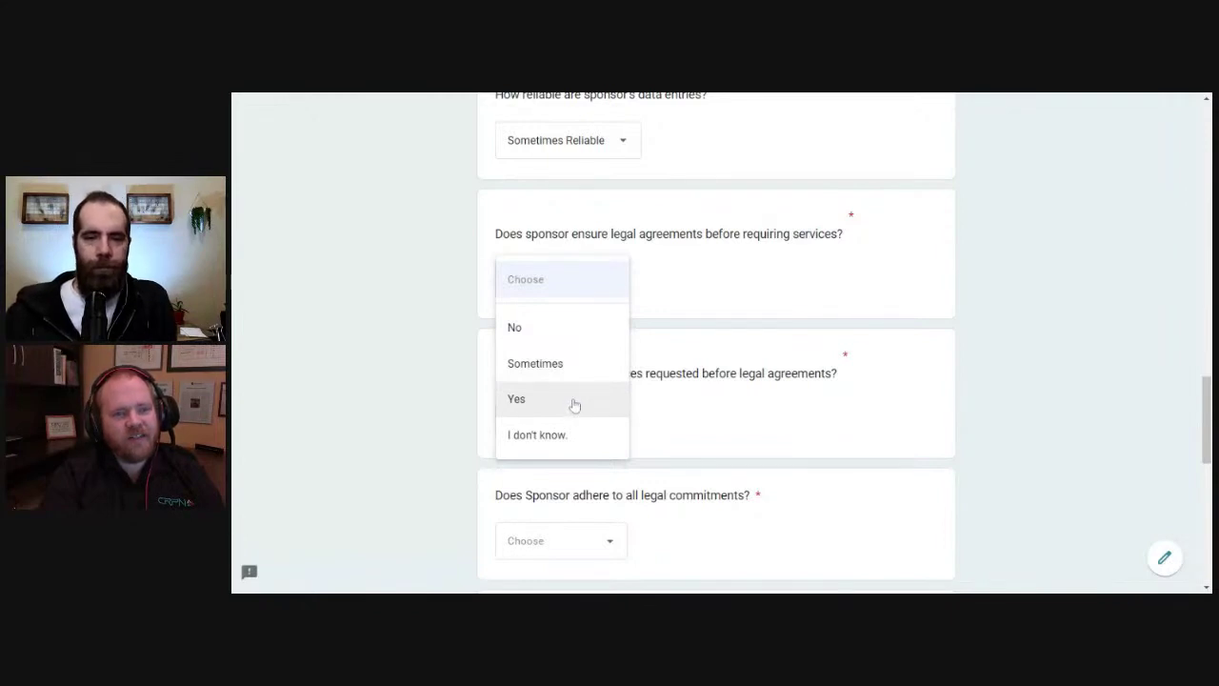
pyautogui.click(578, 339)
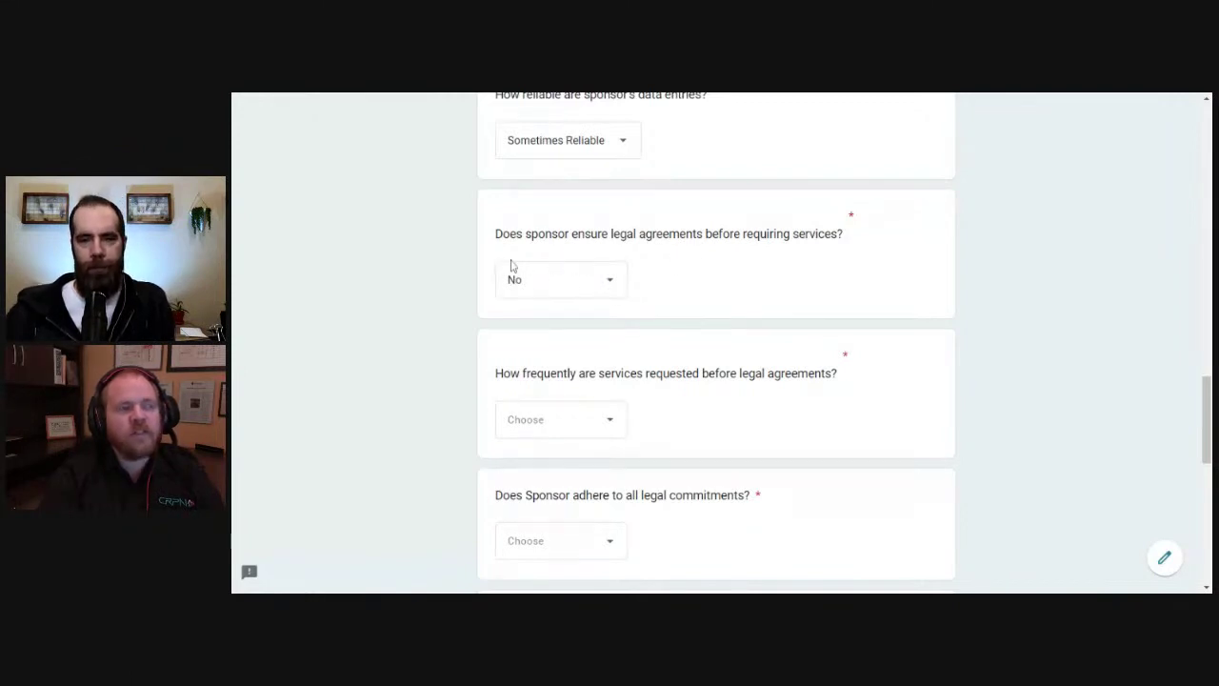
pyautogui.scroll(-2, 661, 256)
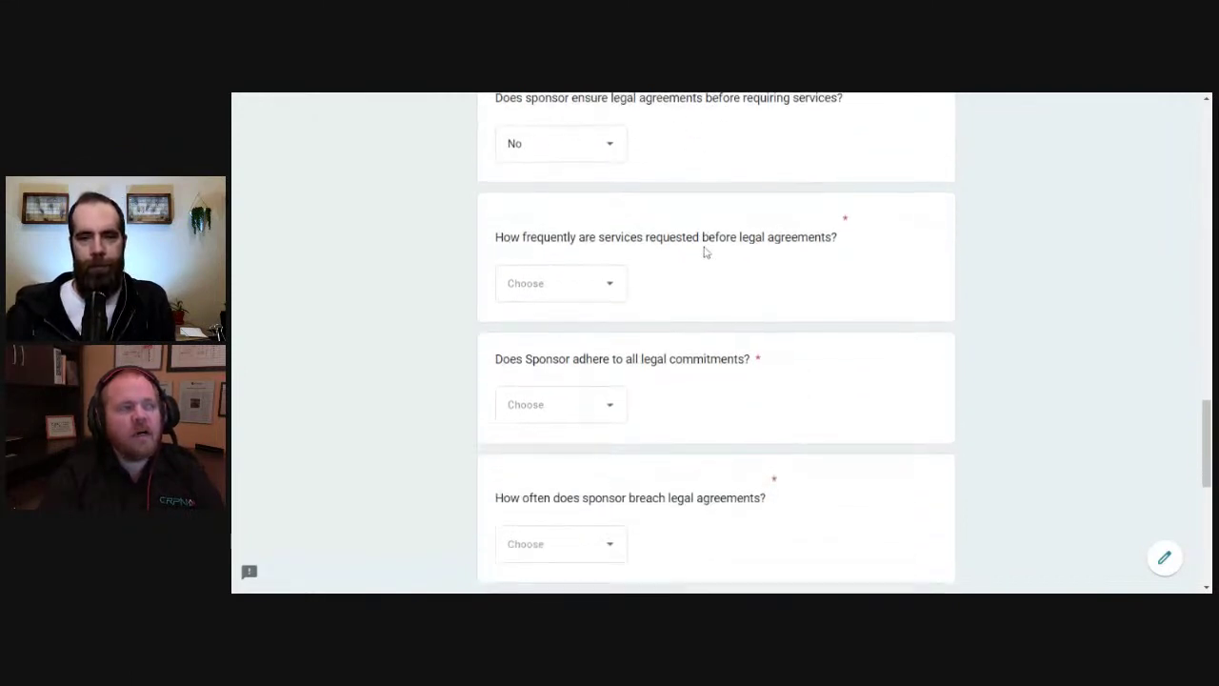
pyautogui.click(558, 288)
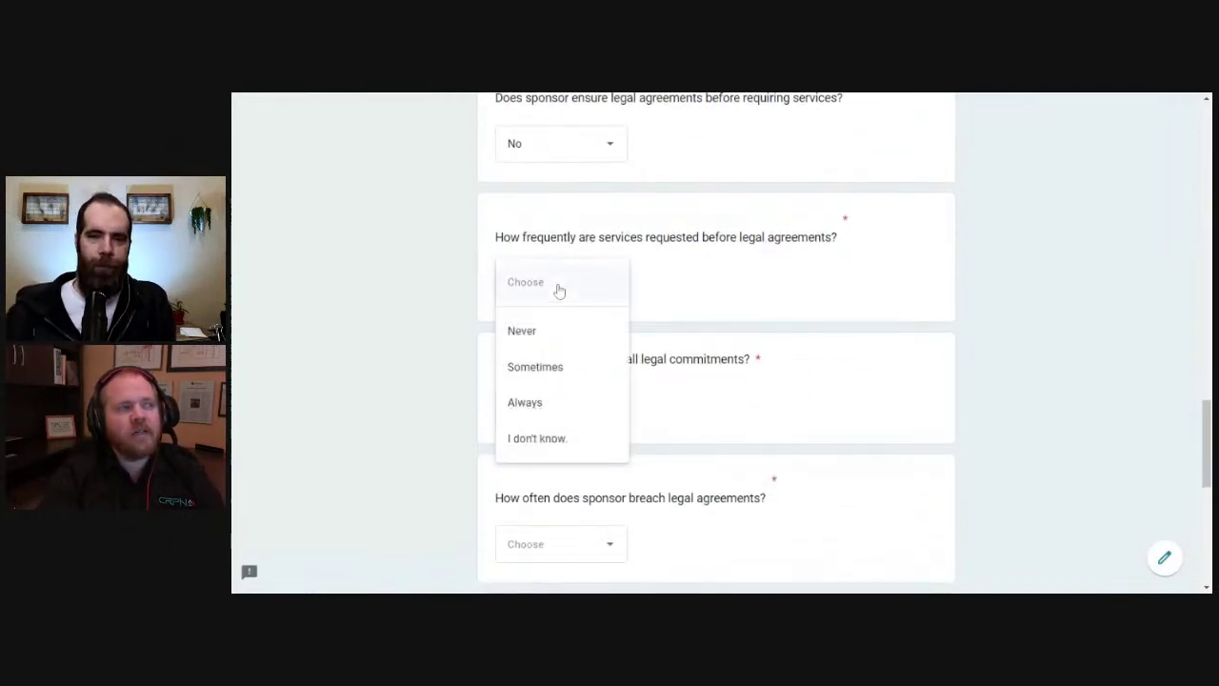
pyautogui.click(576, 407)
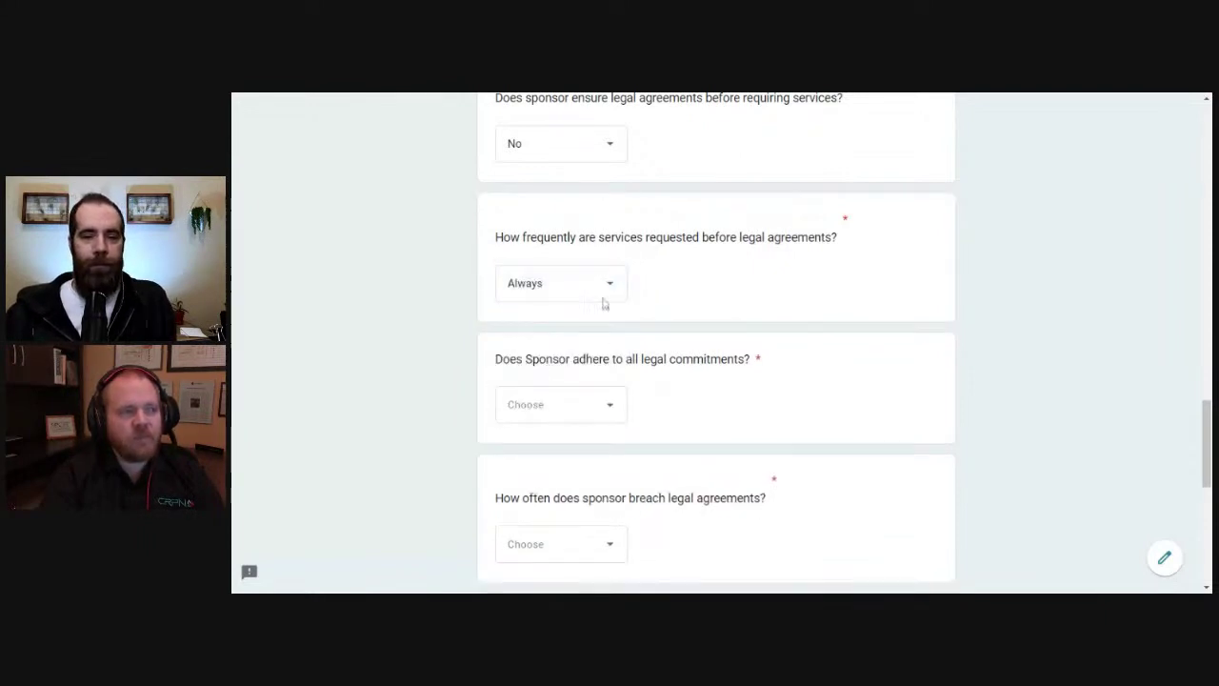
# Answer "Sometimes" for both the sponsor adhering to all legal commitments and how often it breaches legal agreements
pyautogui.scroll(-1, 571, 324)
pyautogui.click(572, 345)
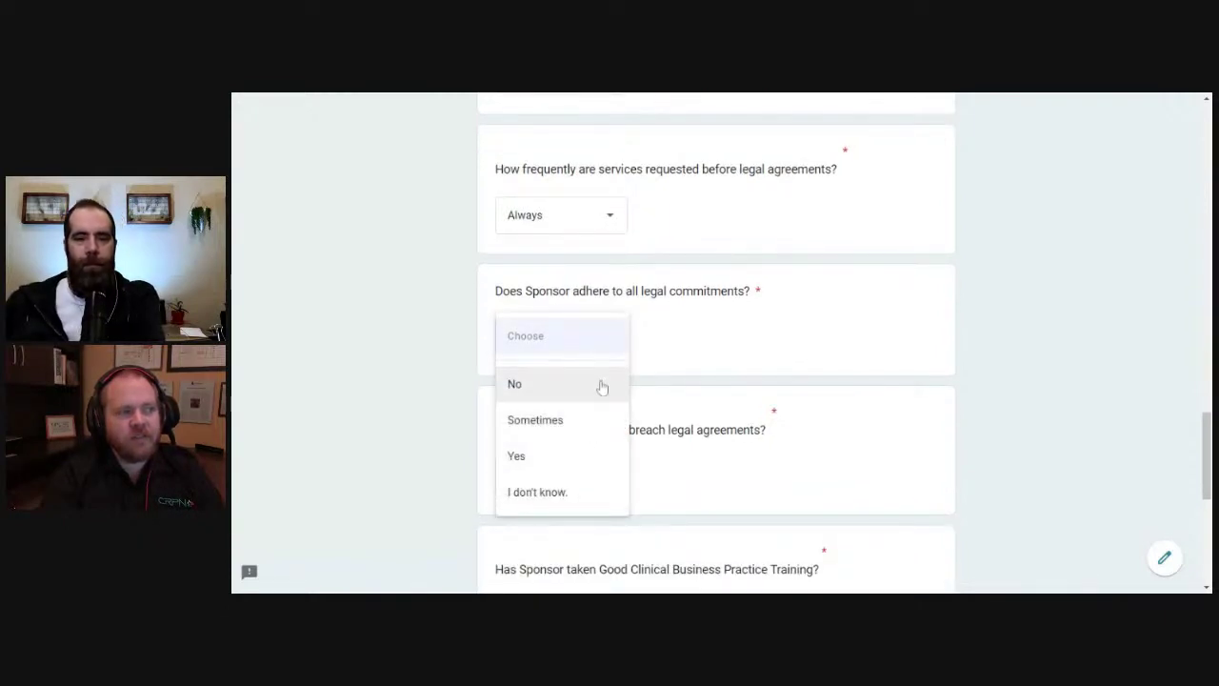
pyautogui.click(582, 432)
pyautogui.scroll(-2, 583, 419)
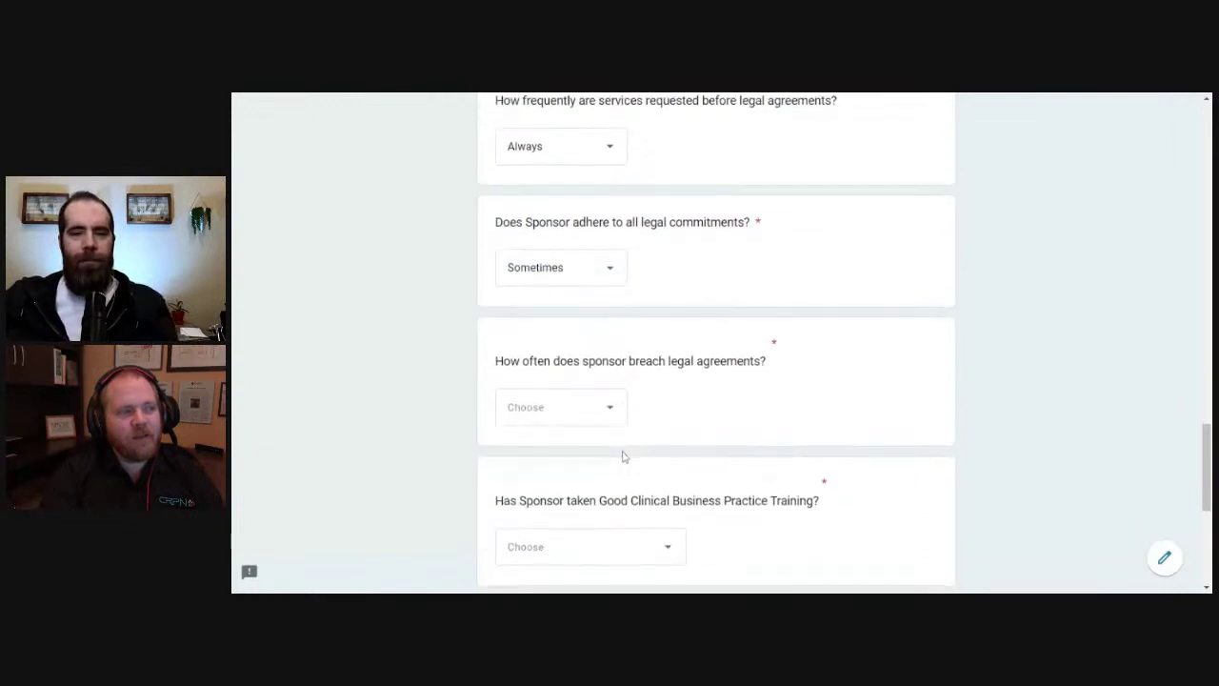
pyautogui.click(580, 353)
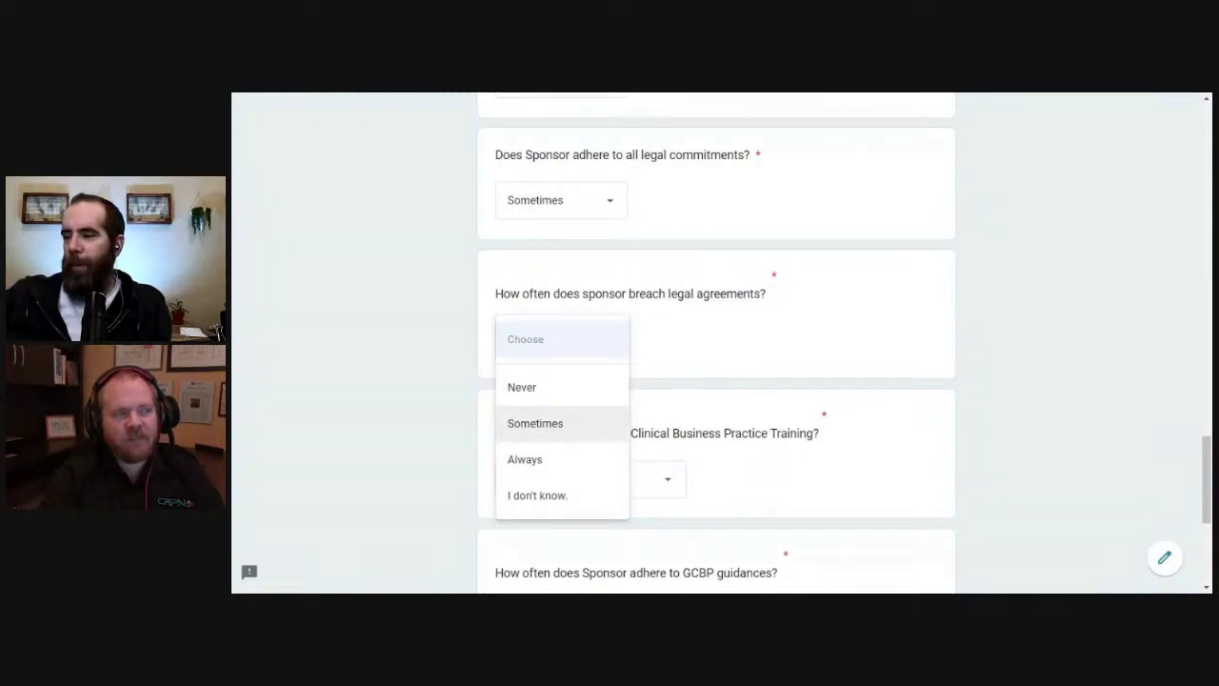
pyautogui.click(535, 423)
pyautogui.scroll(-2, 716, 362)
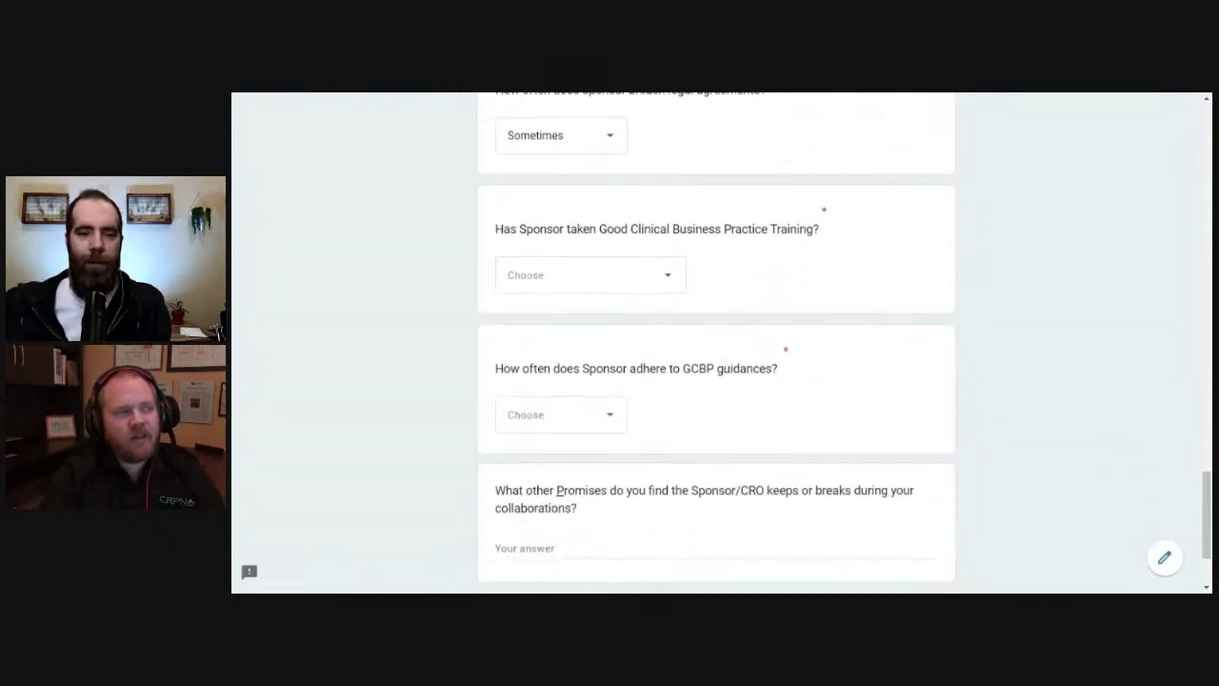
# Answer "I don't know." for both the sponsor's Good Clinical Business Practice Training and how often it adheres to GCBP guidances
pyautogui.scroll(1, 599, 349)
pyautogui.click(610, 351)
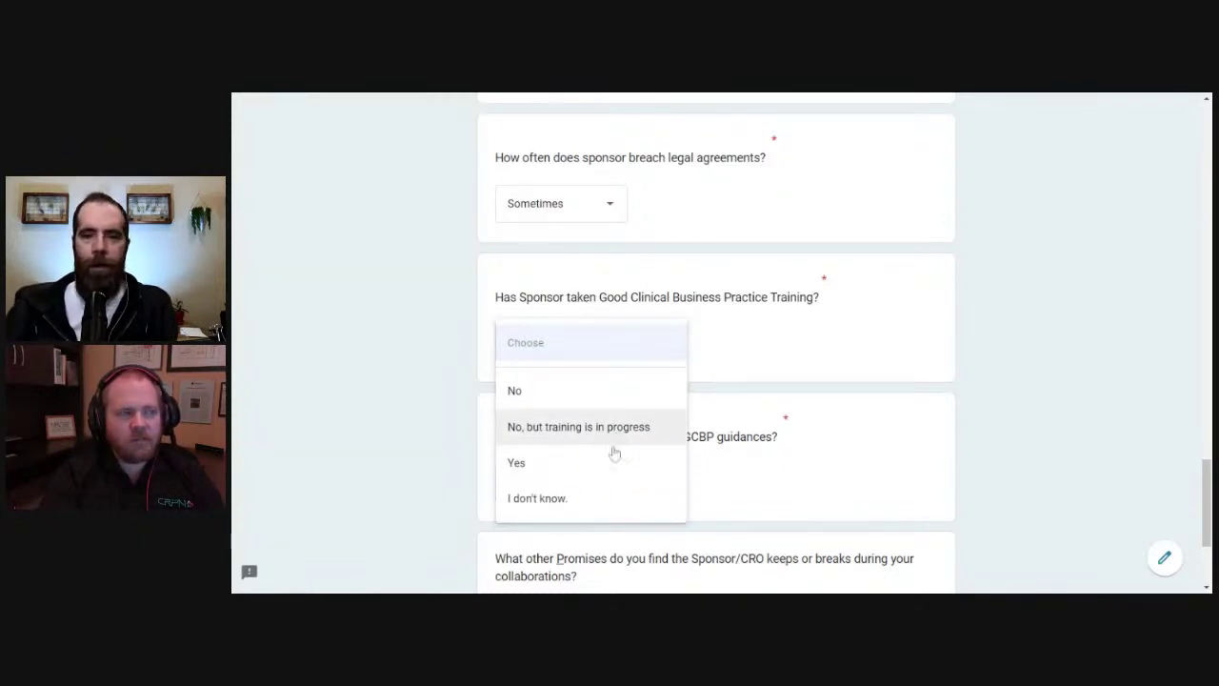
pyautogui.click(600, 500)
pyautogui.scroll(-1, 619, 352)
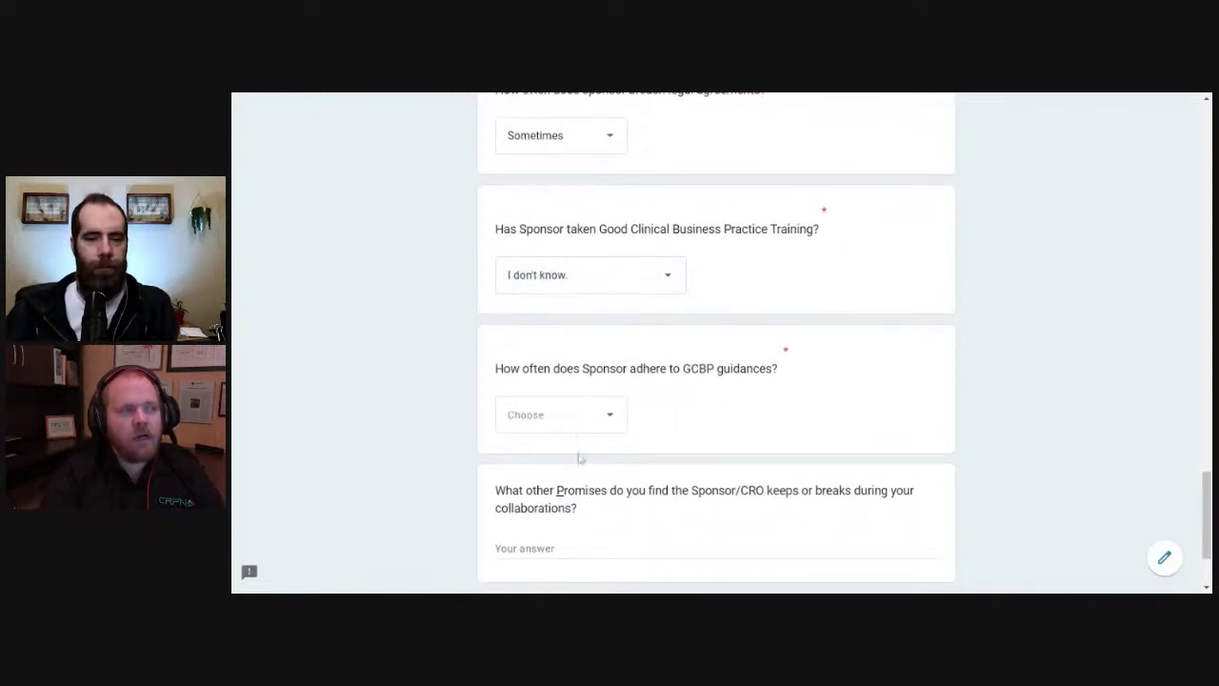
pyautogui.click(573, 426)
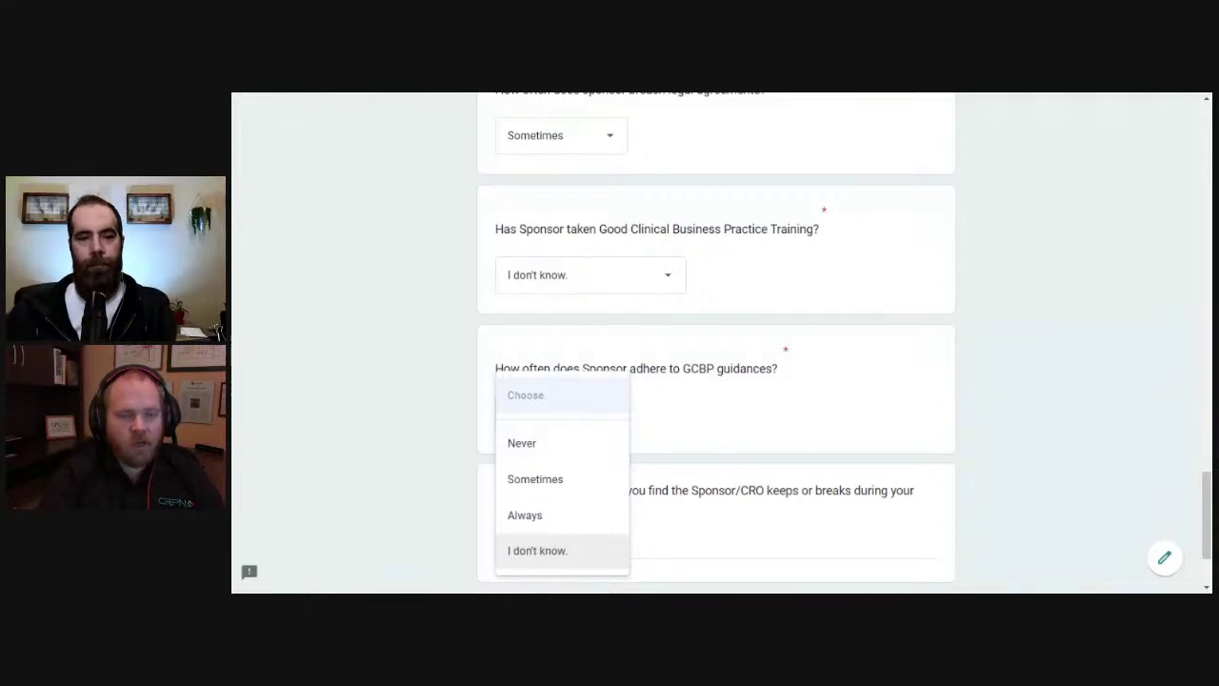
pyautogui.click(562, 564)
# Leave the open question about other kept or broken Promises blank and advance to the Access section
pyautogui.scroll(-2, 603, 383)
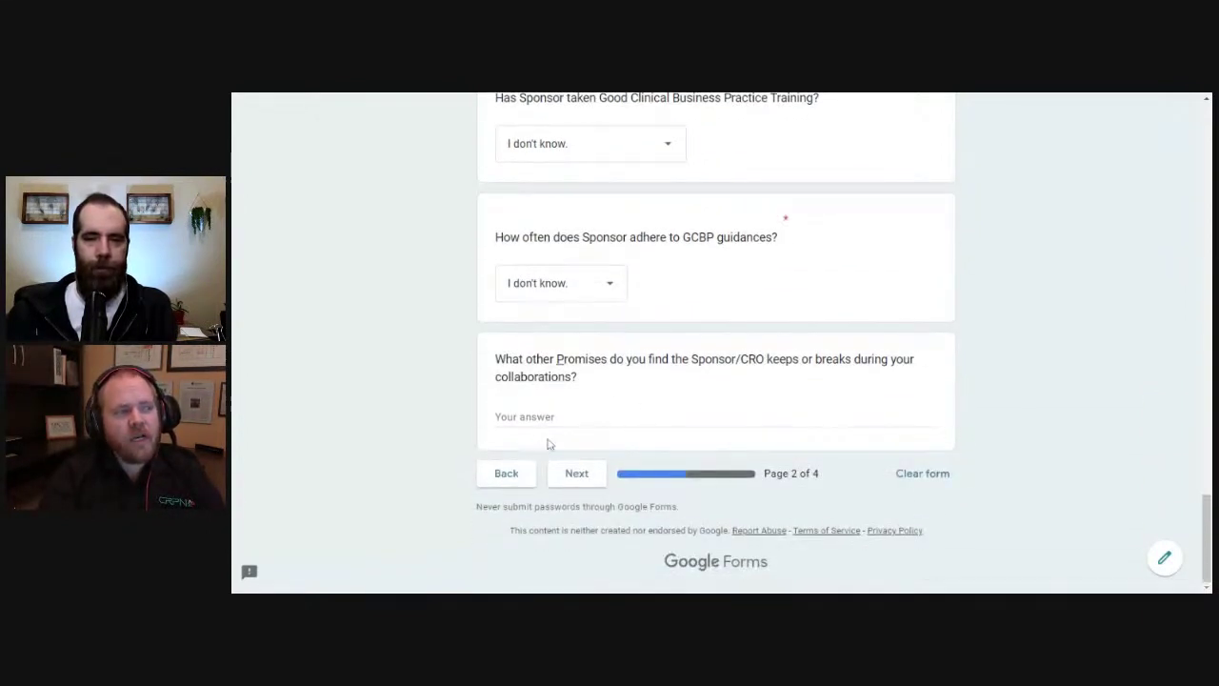
pyautogui.click(571, 417)
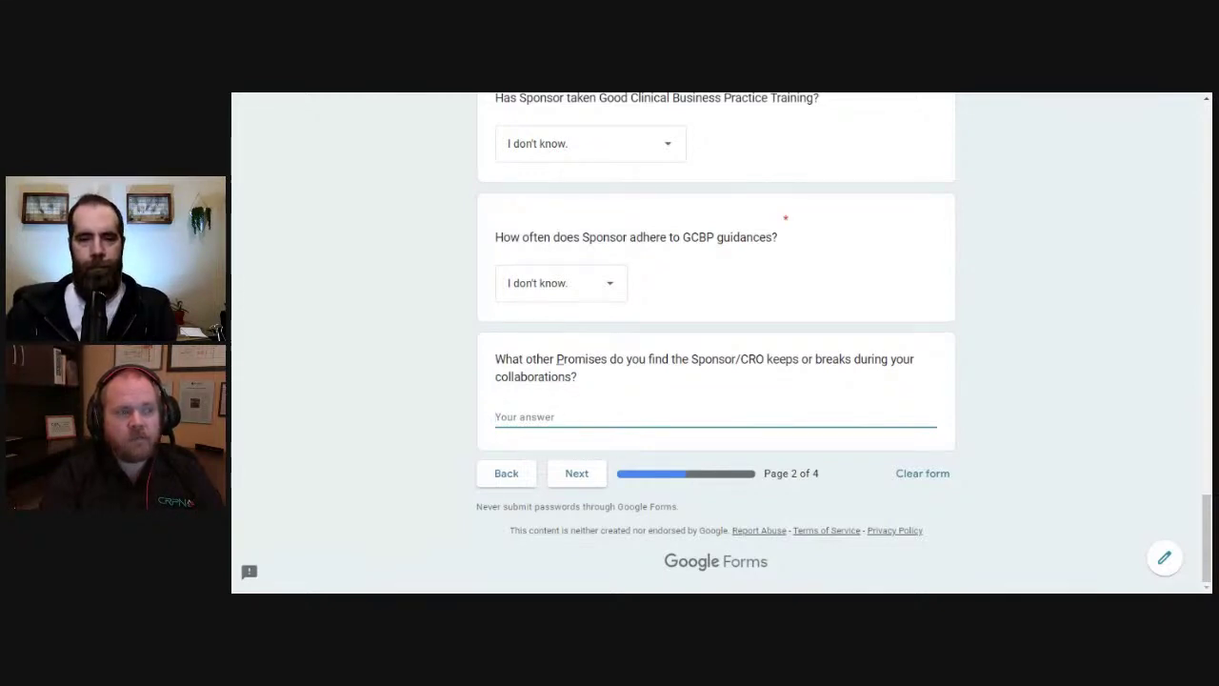
pyautogui.click(579, 476)
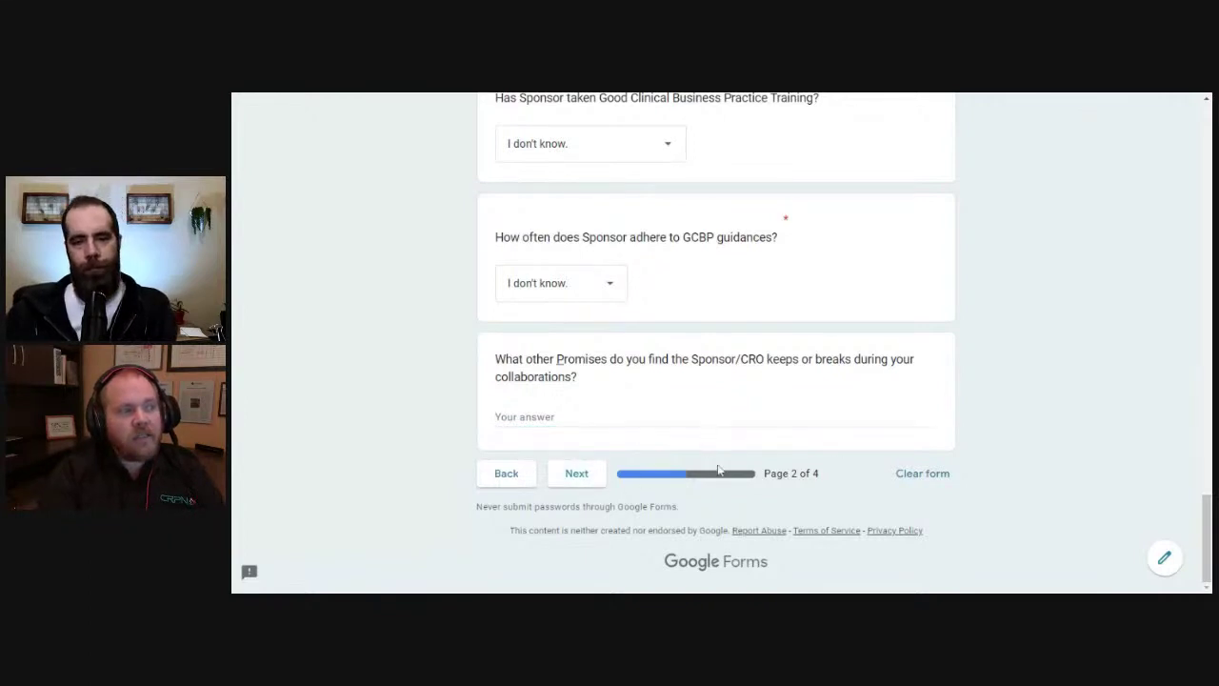
# Answer "Sometimes" for the sponsor requiring withholding/holdback and "8-12%" for how much is withheld from payments
pyautogui.scroll(-3, 720, 465)
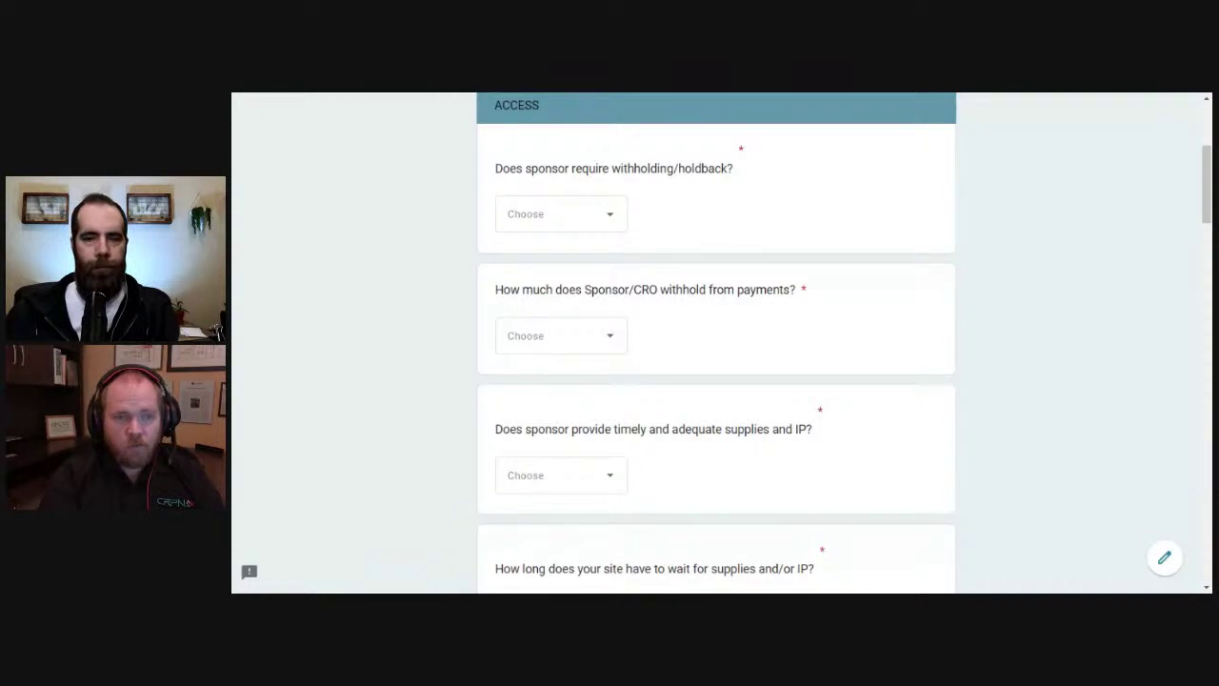
pyautogui.click(578, 226)
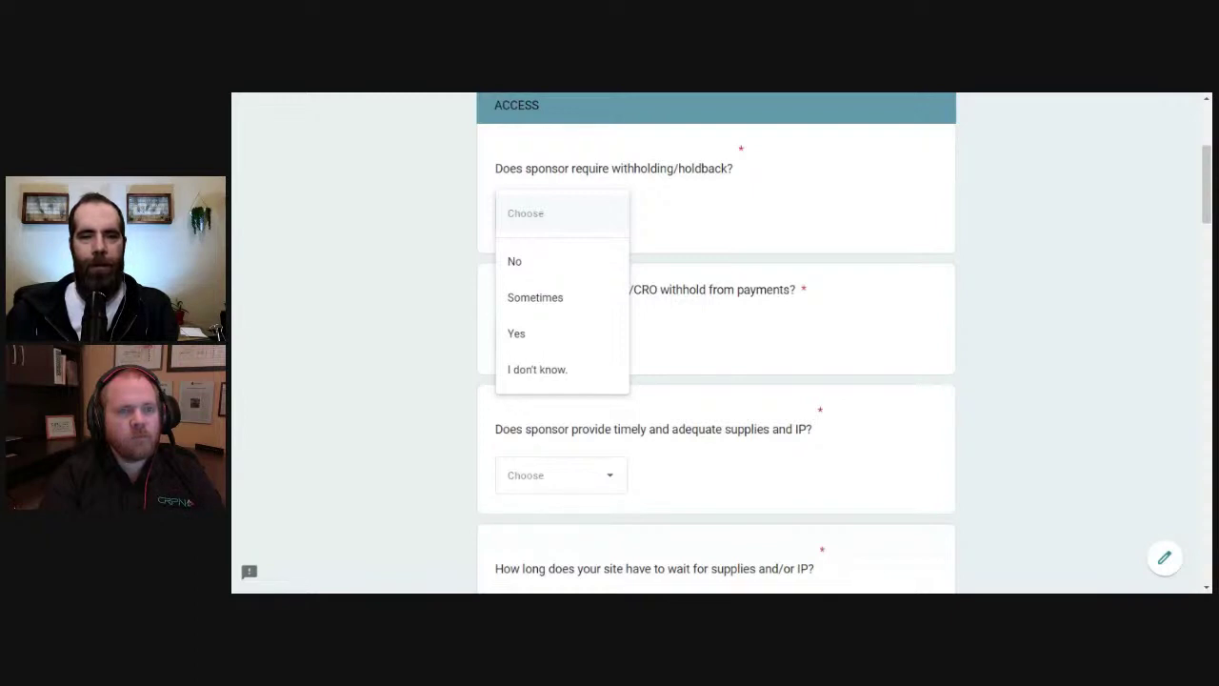
pyautogui.click(559, 303)
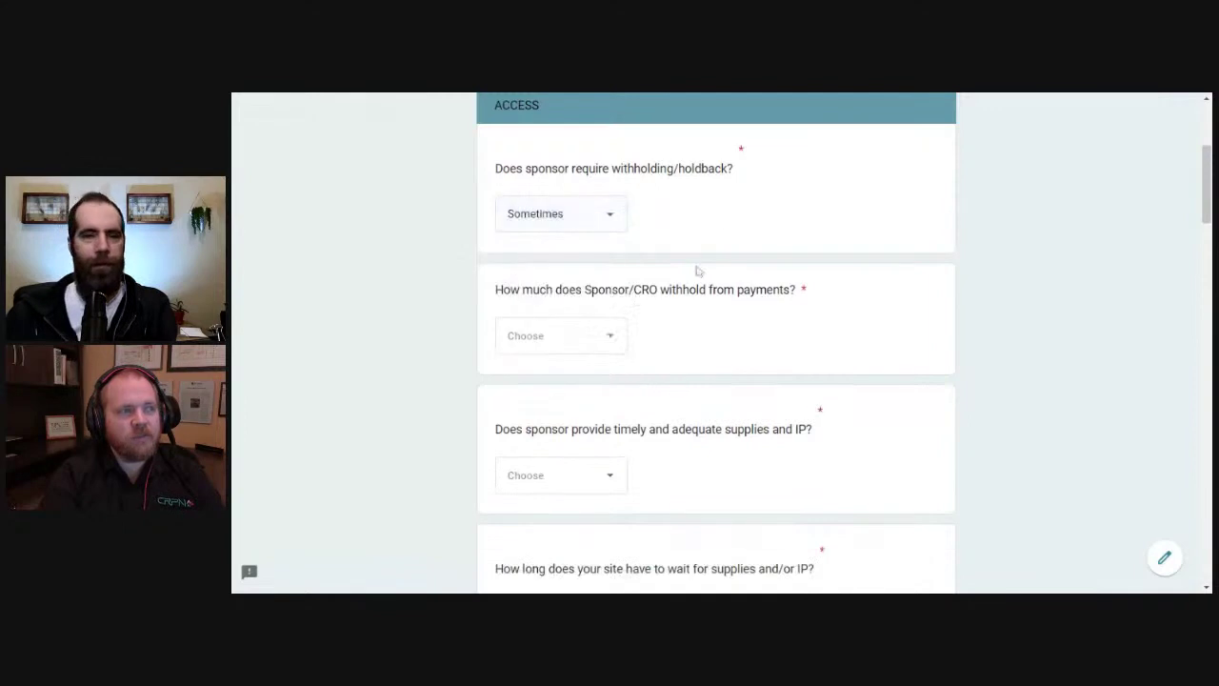
pyautogui.click(577, 339)
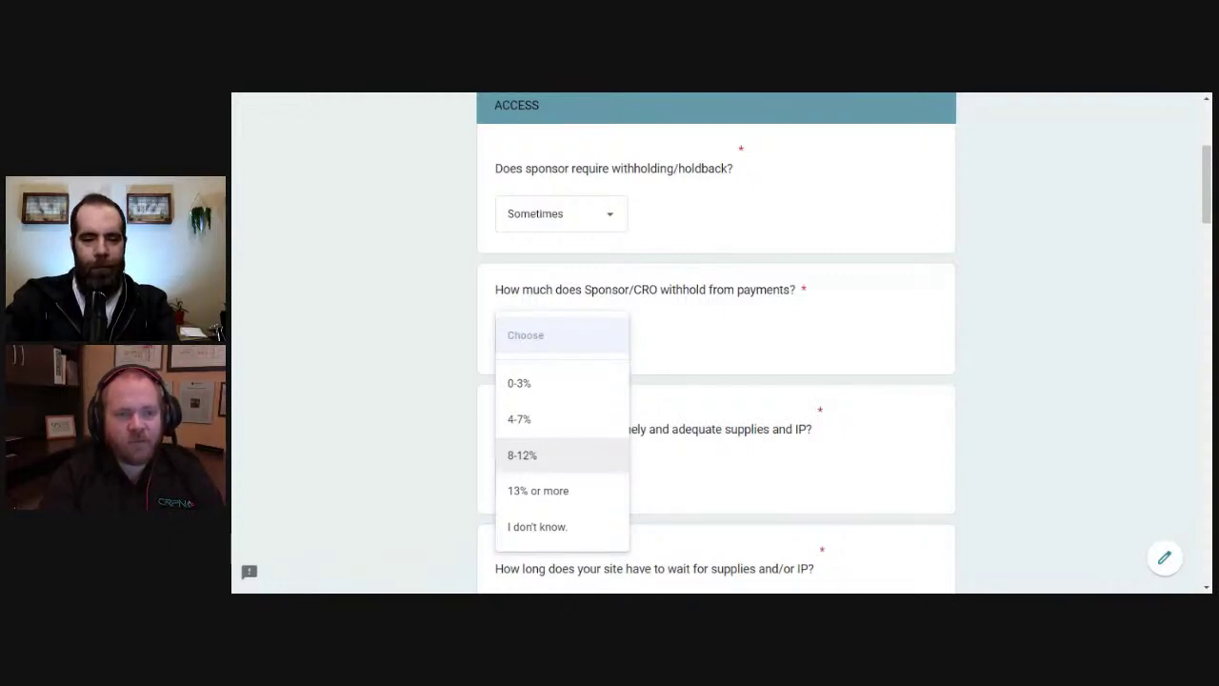
pyautogui.click(564, 465)
# Answer "Sometimes" for timely and adequate supplies and IP, and "Weeks" for how long the site waits for them
pyautogui.scroll(-2, 696, 372)
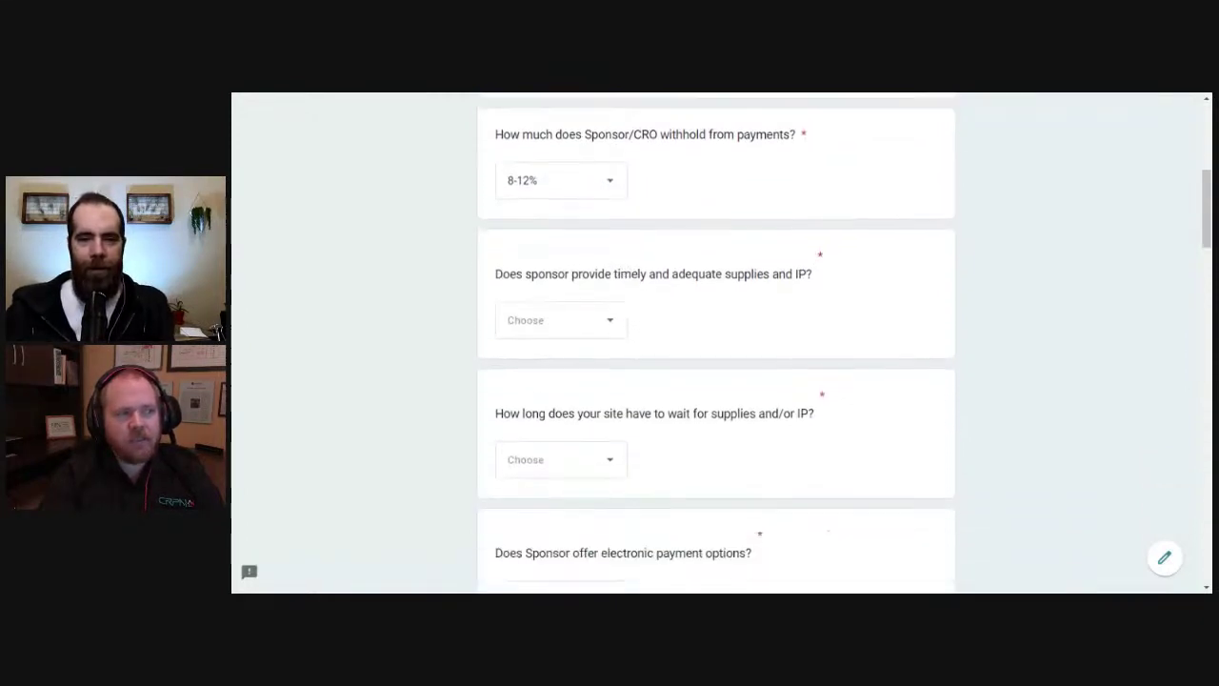
pyautogui.scroll(1, 771, 393)
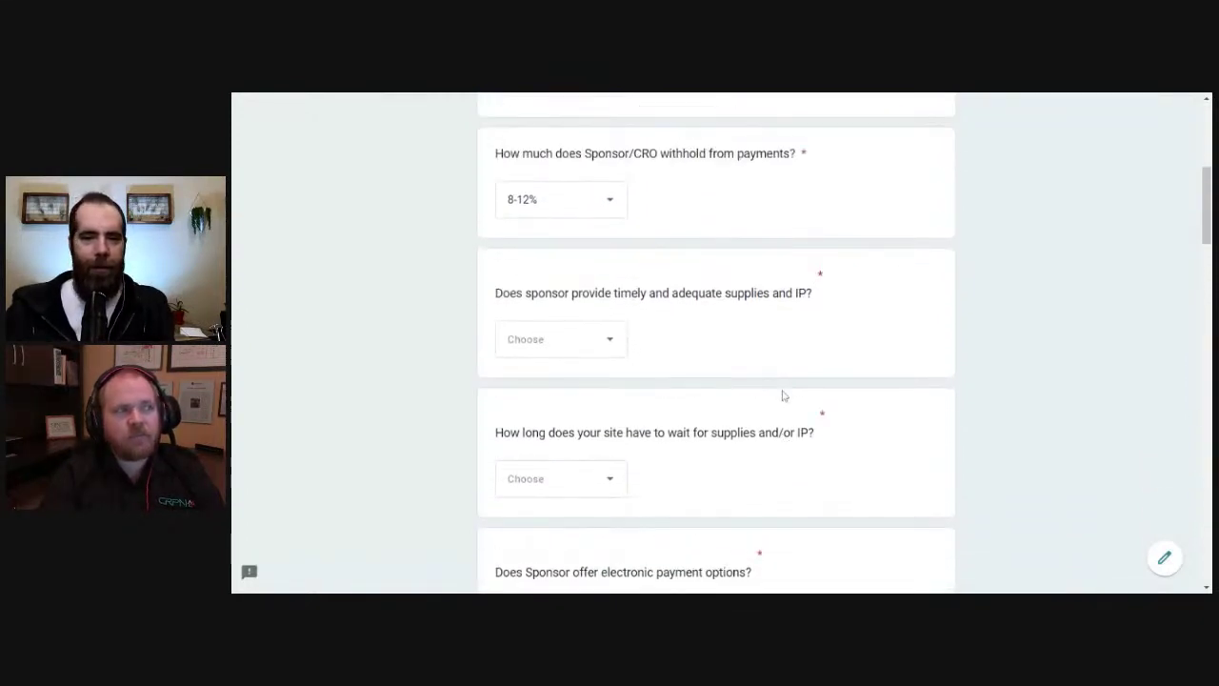
pyautogui.click(570, 354)
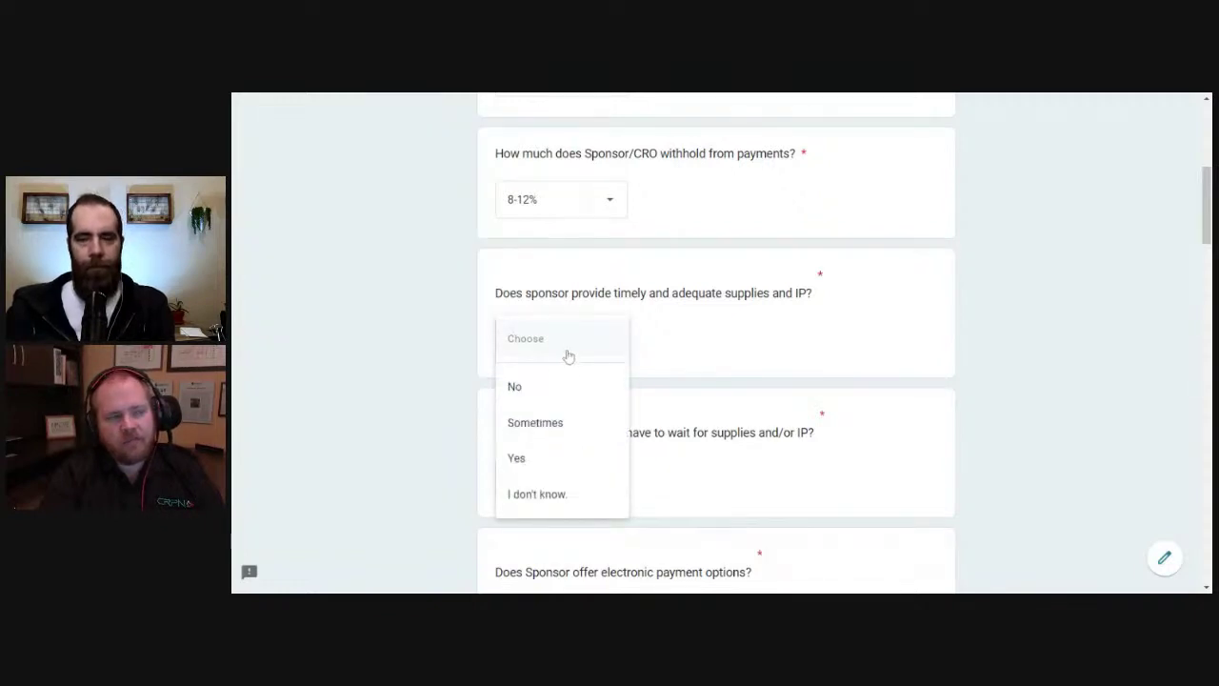
pyautogui.click(574, 432)
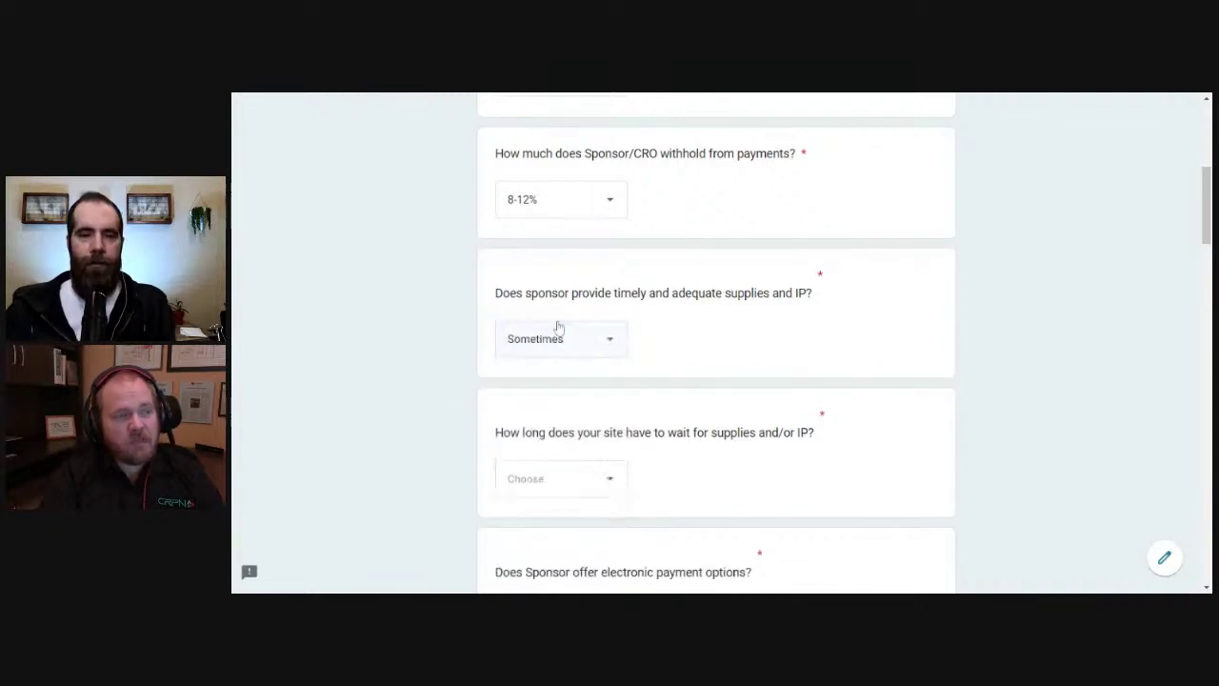
pyautogui.scroll(-1, 572, 351)
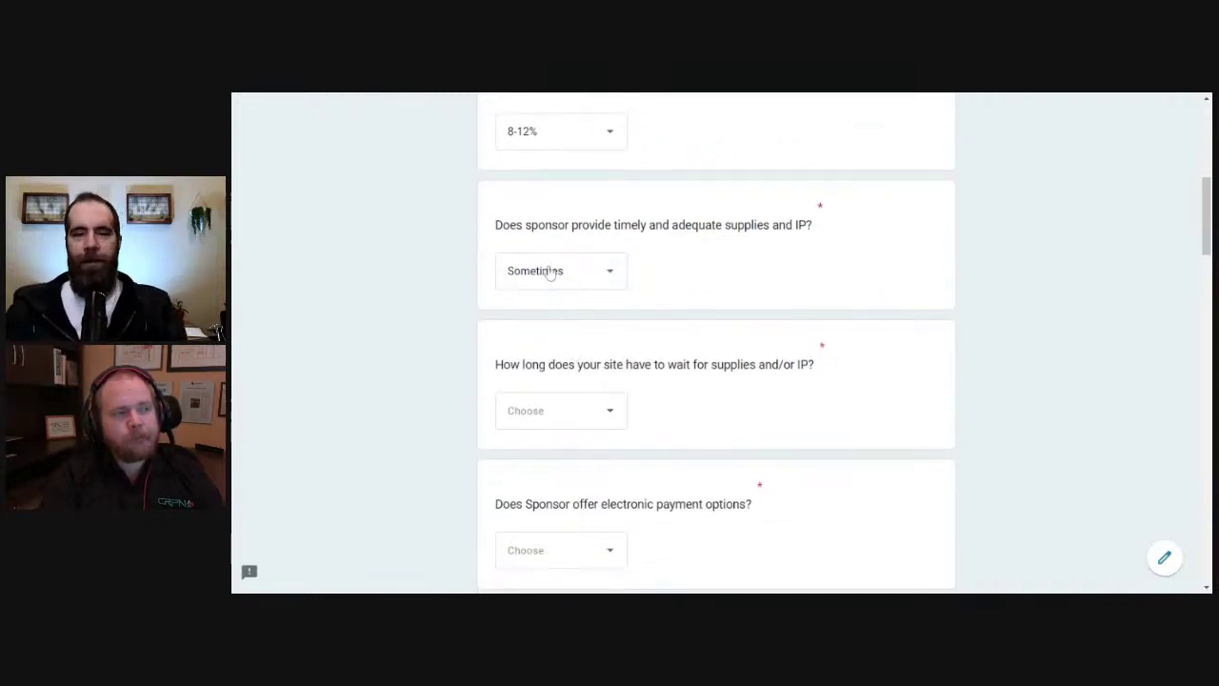
pyautogui.scroll(-1, 572, 273)
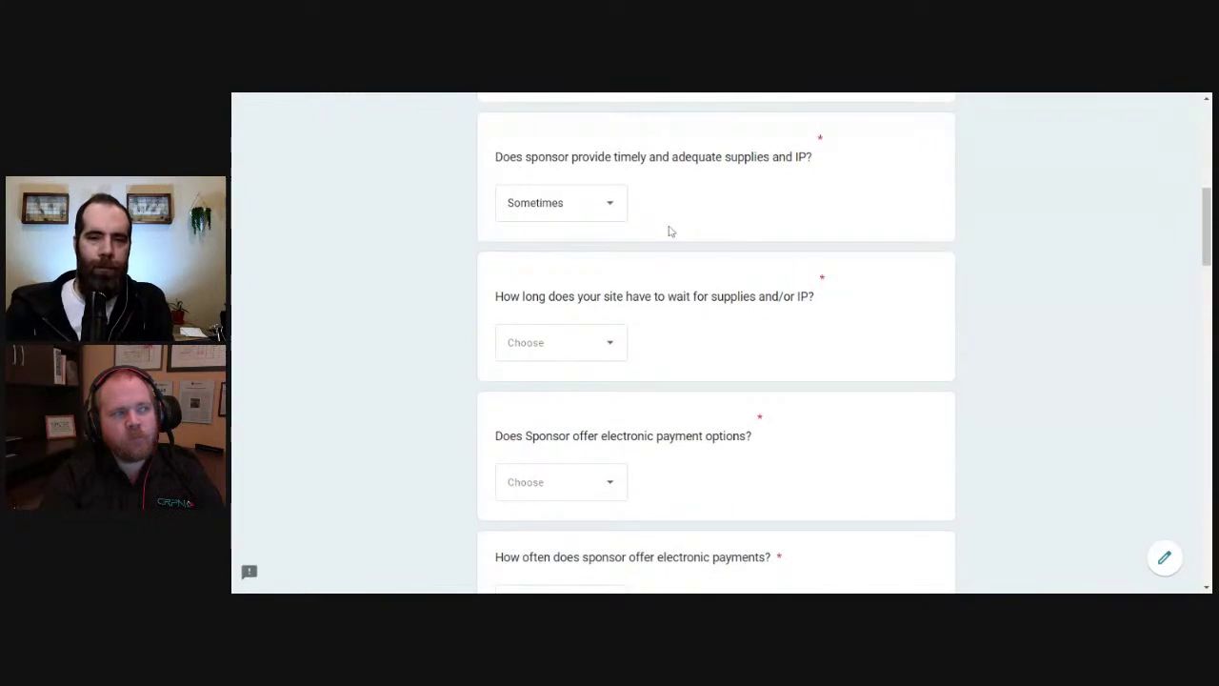
pyautogui.click(589, 355)
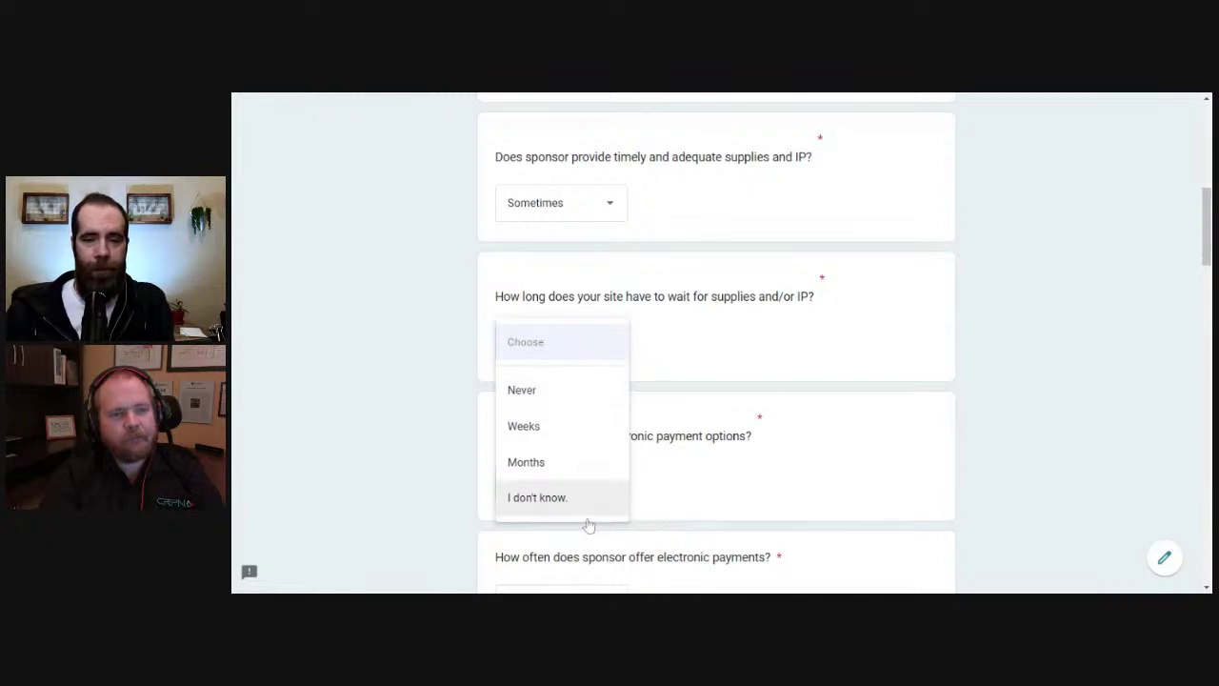
pyautogui.click(579, 441)
# Answer "Yes" for the sponsor offering electronic payment options and "Always" for how often electronic payments are offered
pyautogui.scroll(-2, 579, 419)
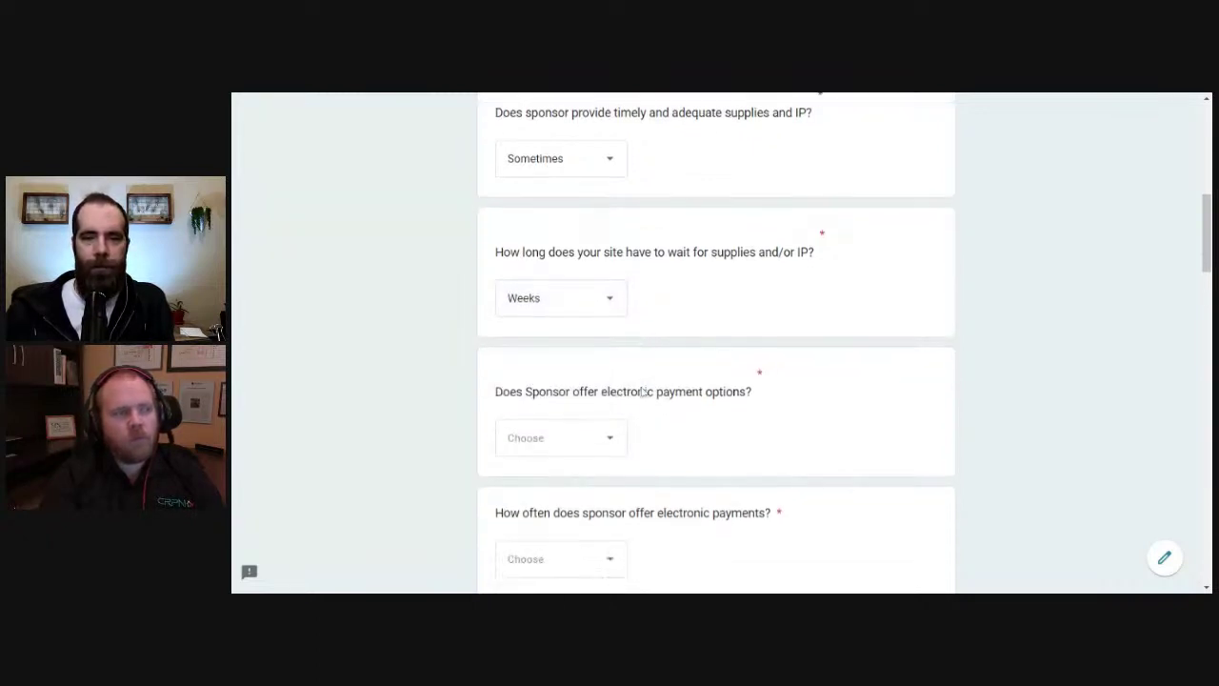
pyautogui.click(574, 290)
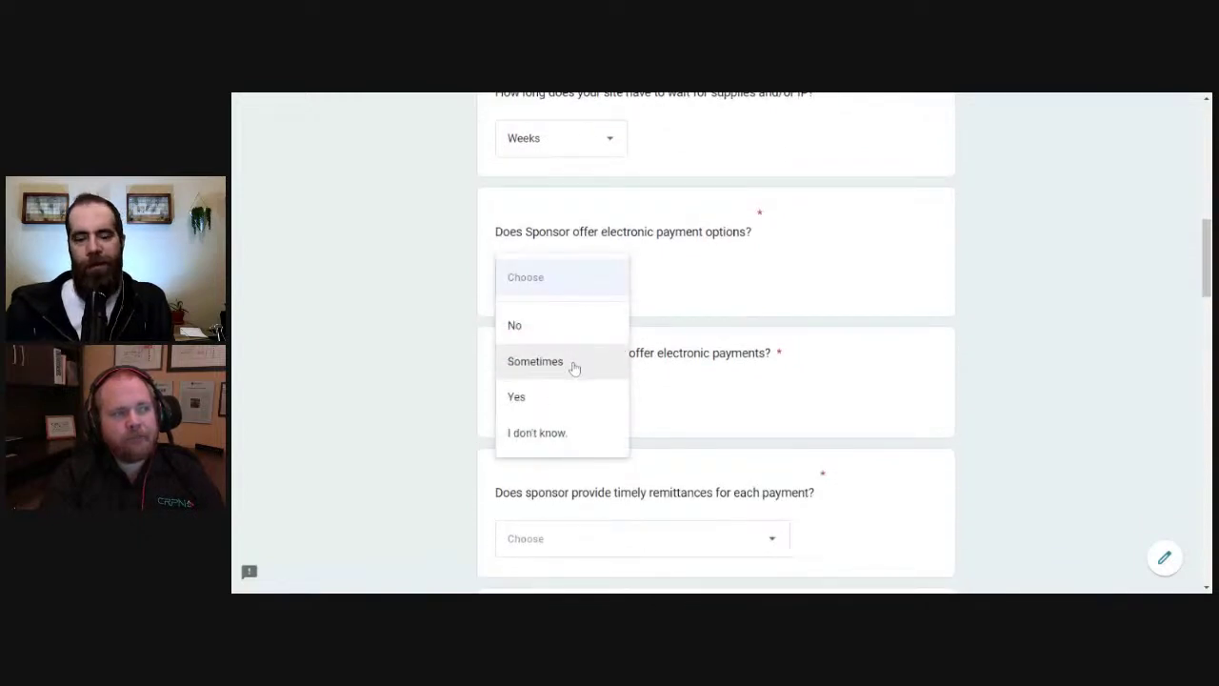
pyautogui.click(578, 398)
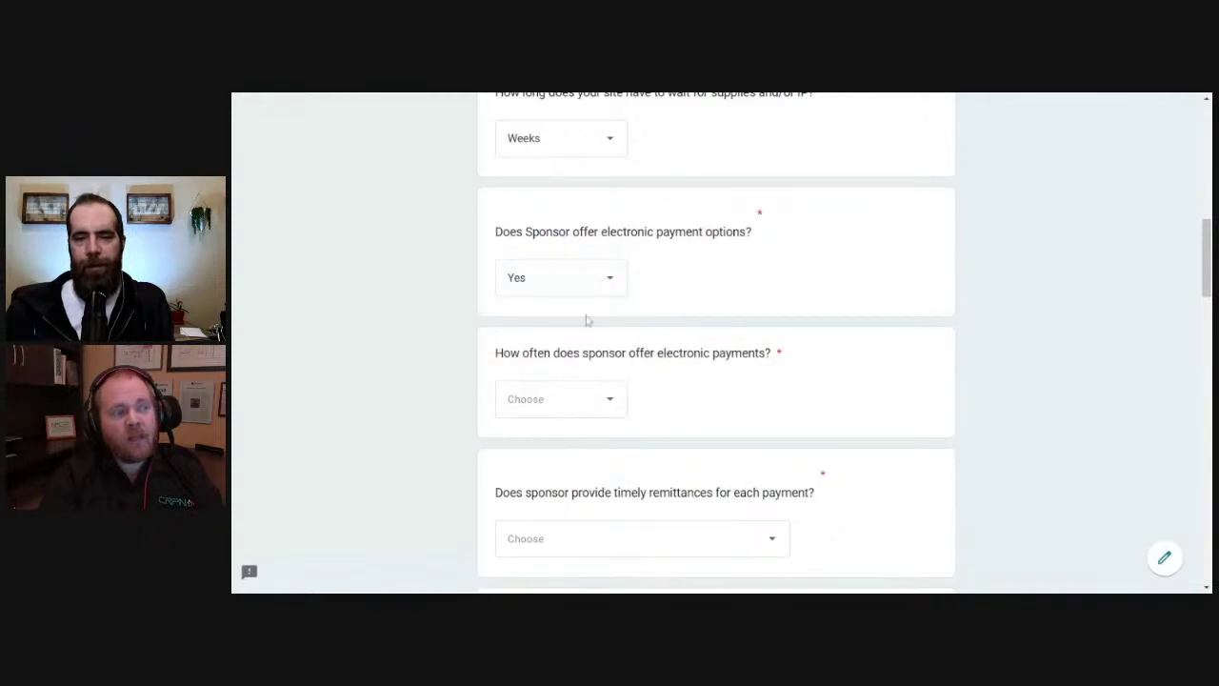
pyautogui.scroll(-1, 590, 297)
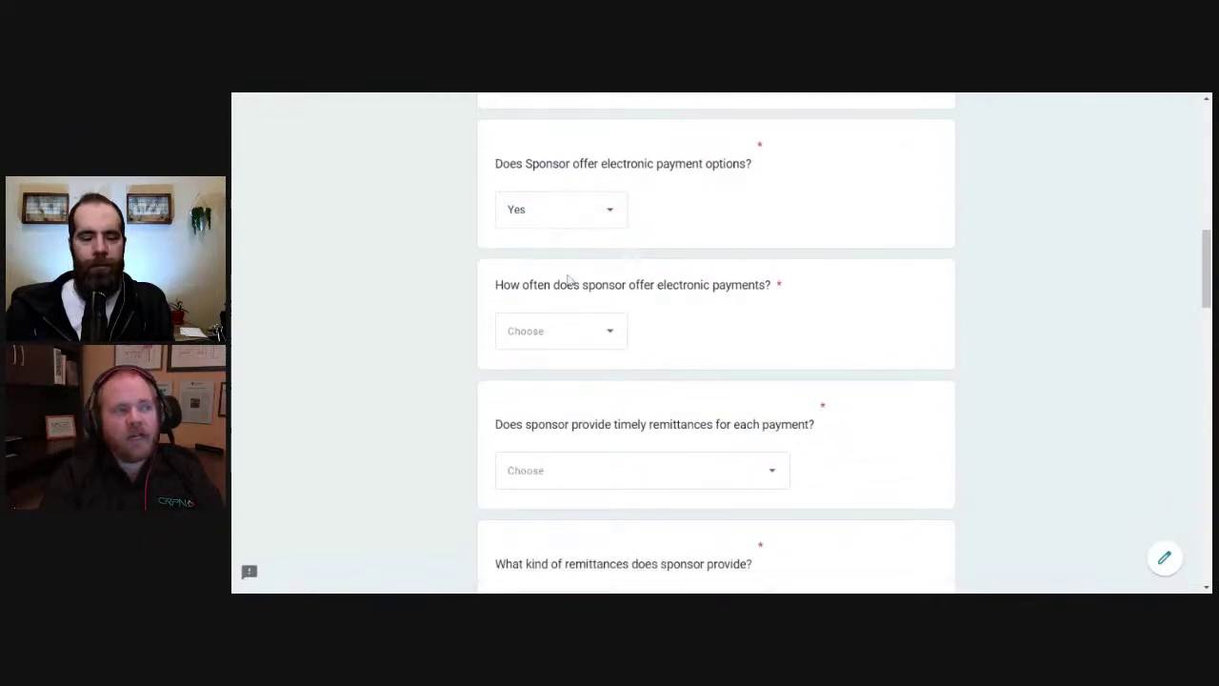
pyautogui.click(568, 340)
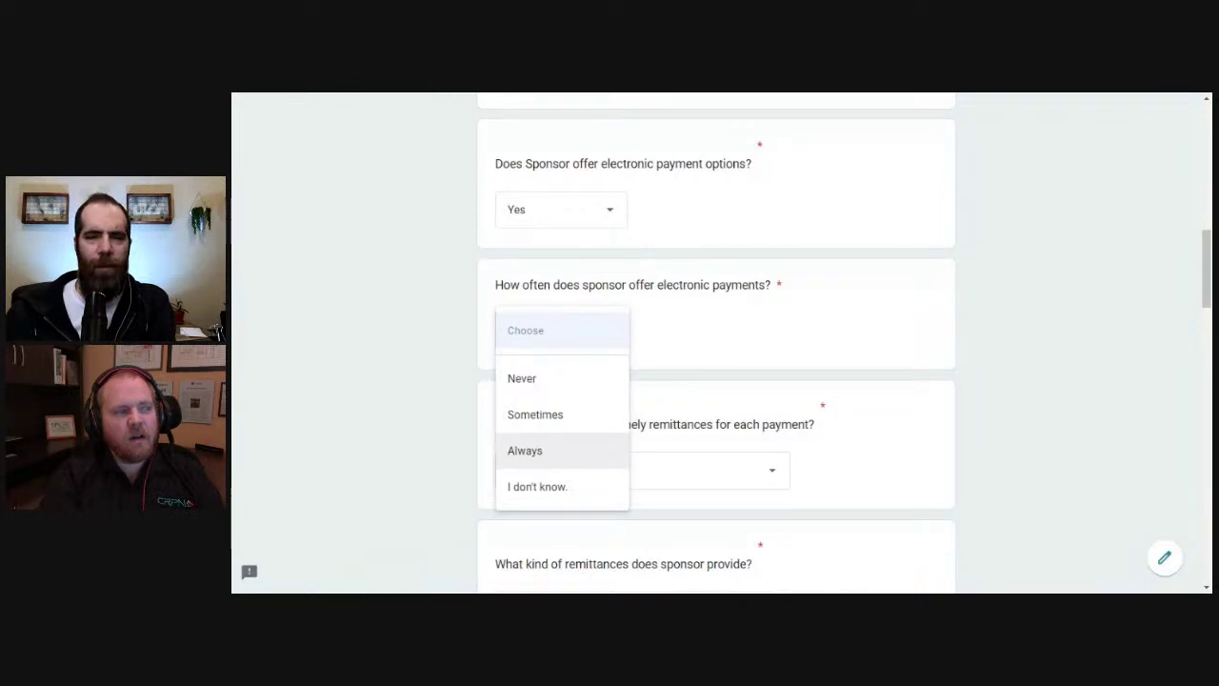
pyautogui.click(601, 455)
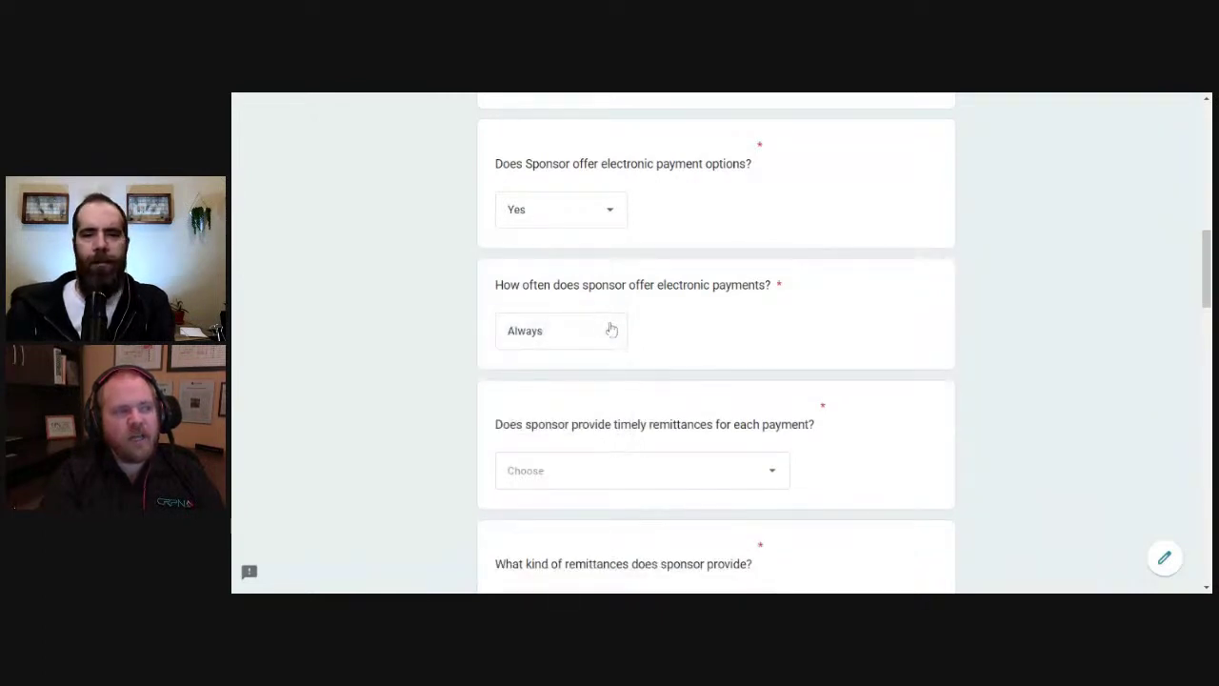
# Answer "No" for timely remittances for each payment and "Lump sum remittances without explanation." for the kind of remittances provided
pyautogui.scroll(-3, 609, 330)
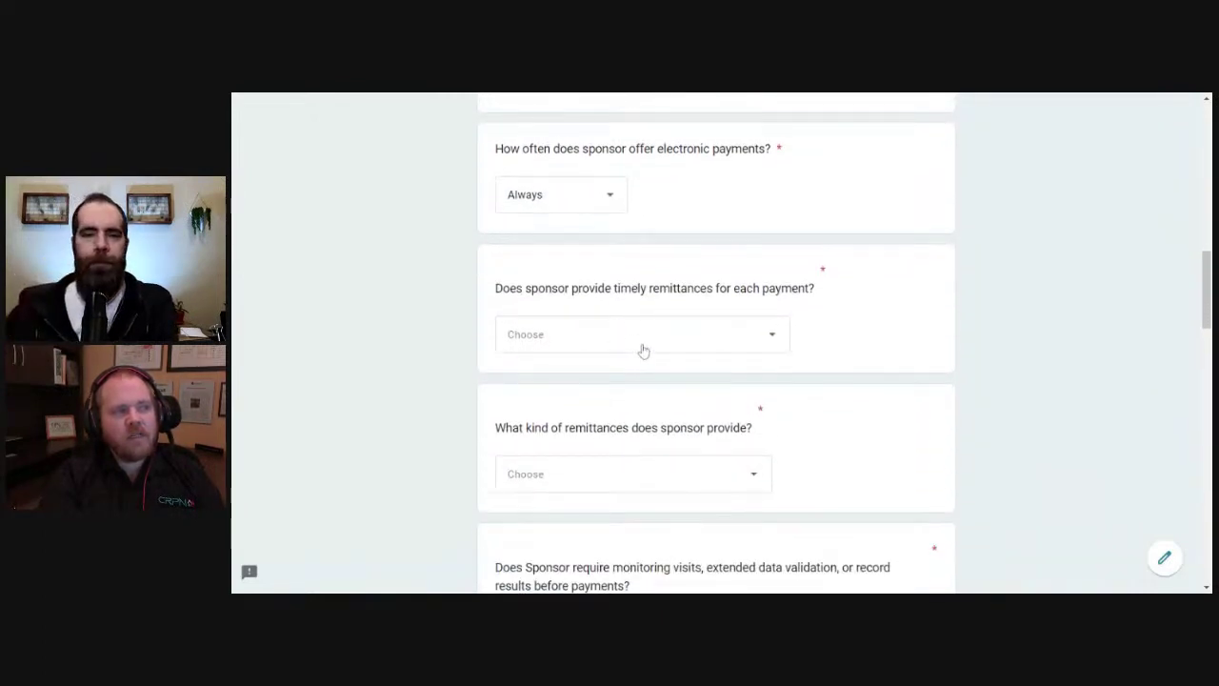
pyautogui.click(640, 343)
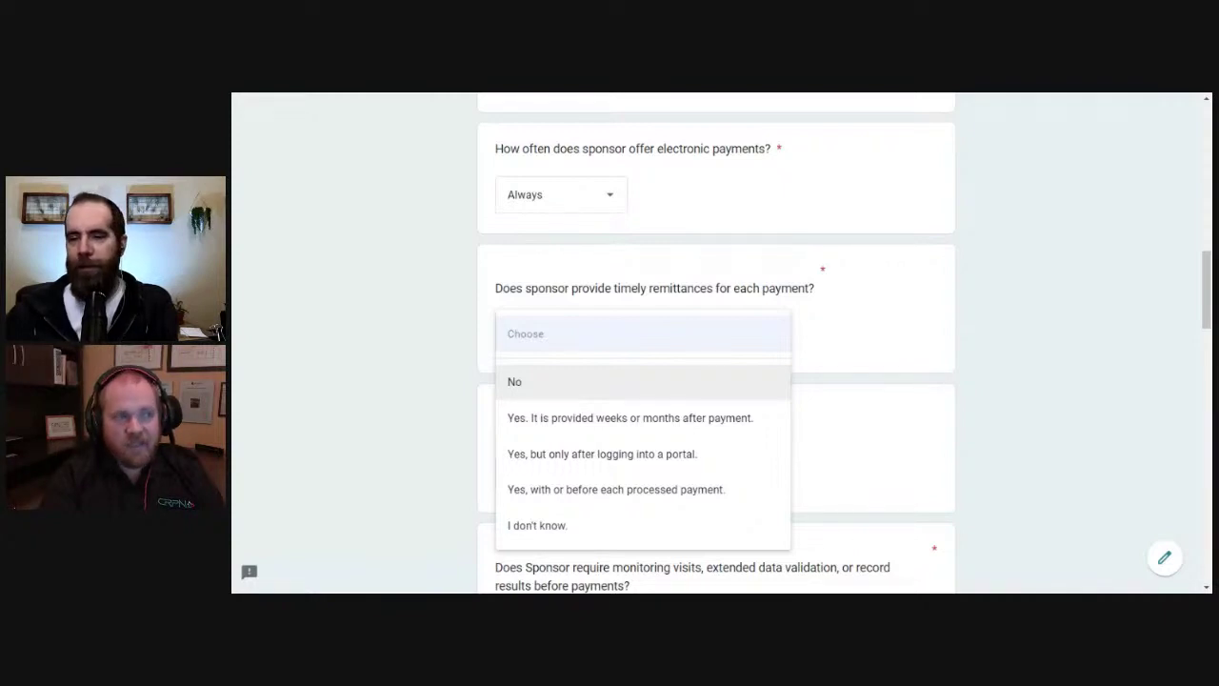
pyautogui.click(593, 383)
pyautogui.scroll(-2, 598, 324)
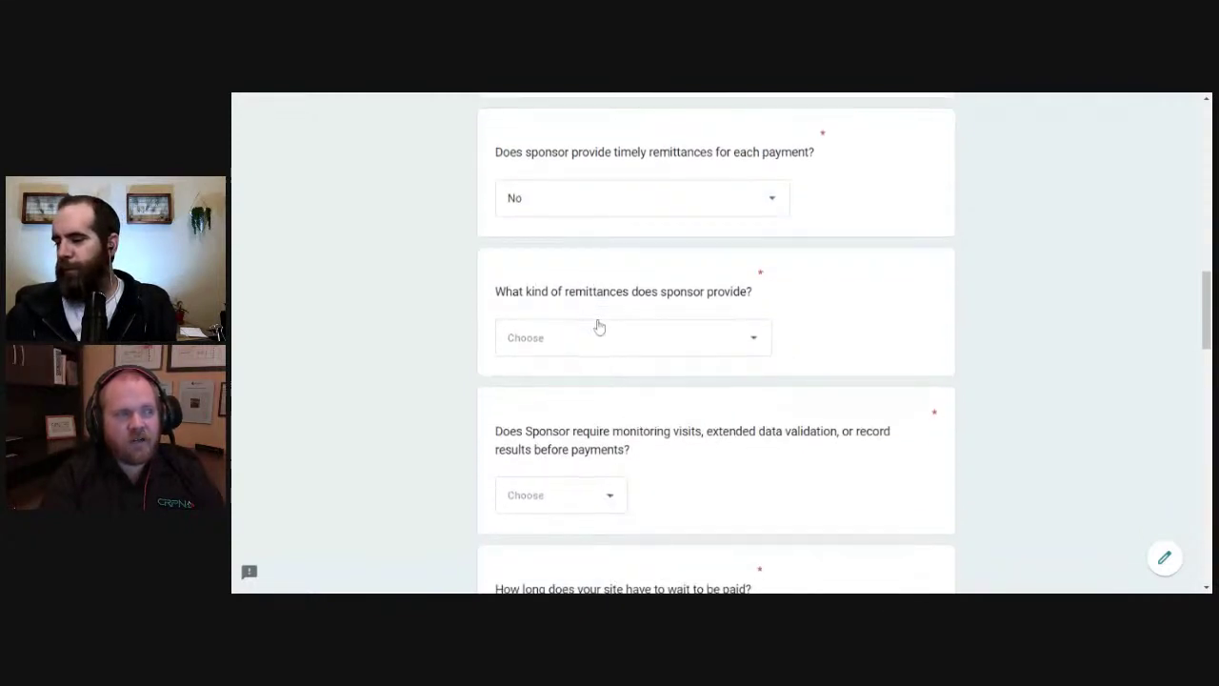
pyautogui.click(627, 340)
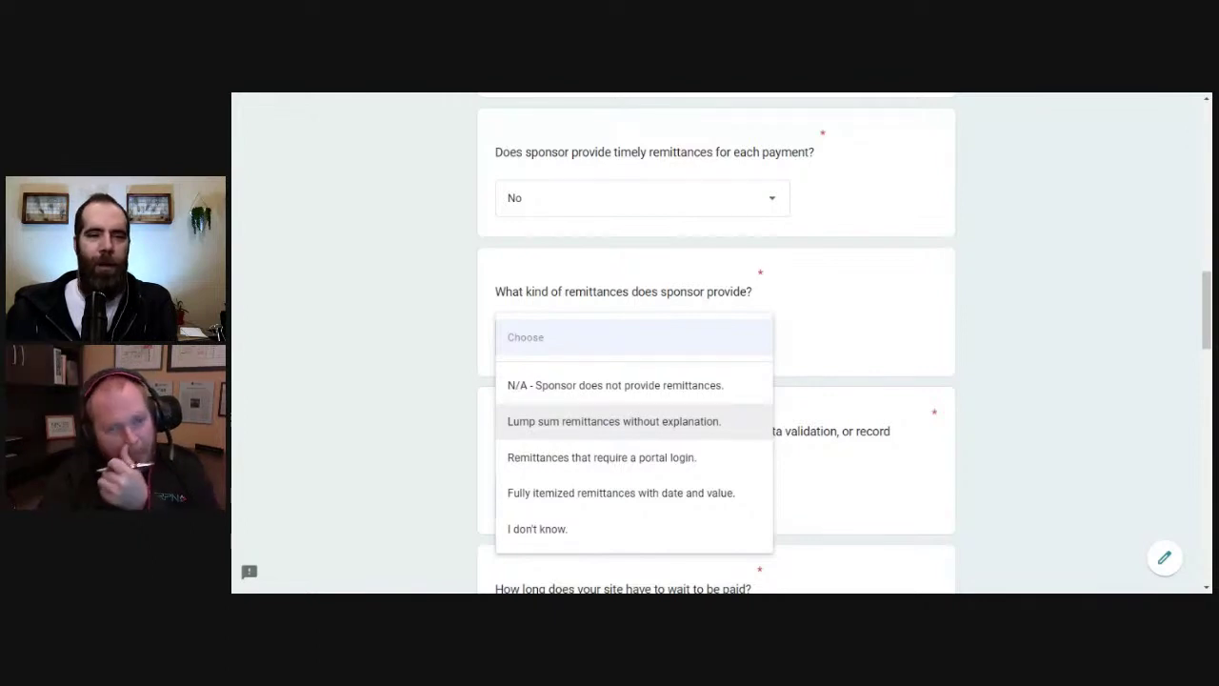
pyautogui.click(643, 424)
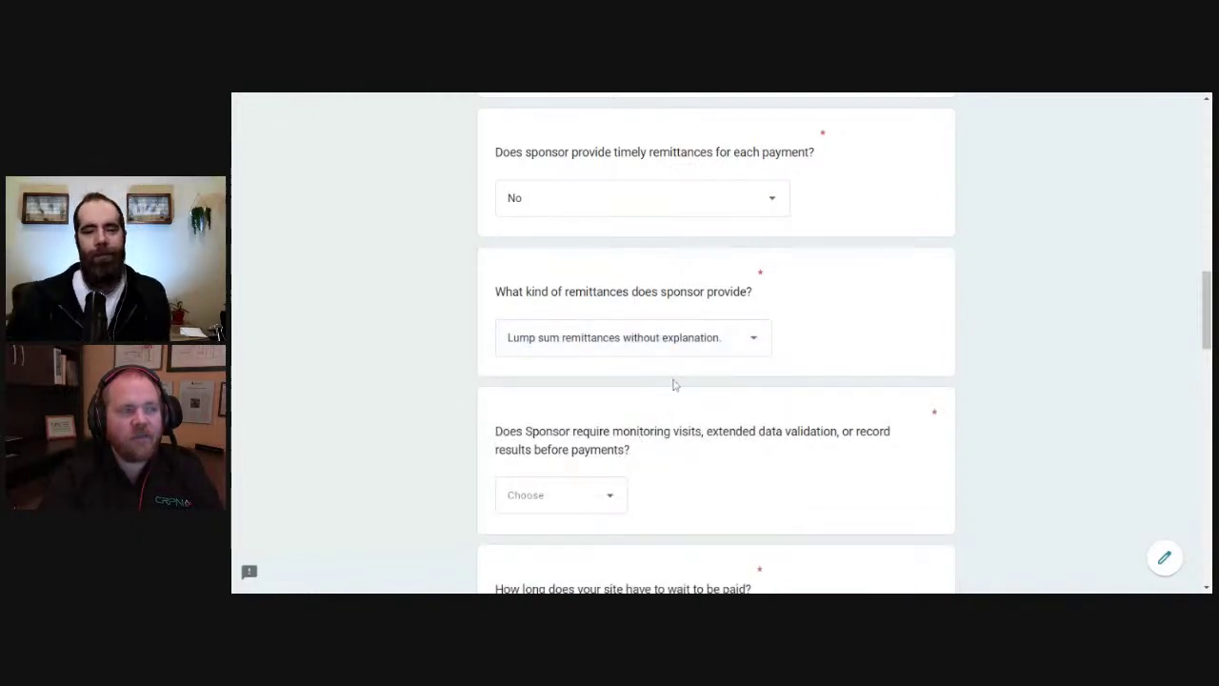
# Answer "Sometimes" for requiring monitoring visits, data validation or record results before payments, and "90 days or less" for the site's payment wait
pyautogui.scroll(-1, 672, 381)
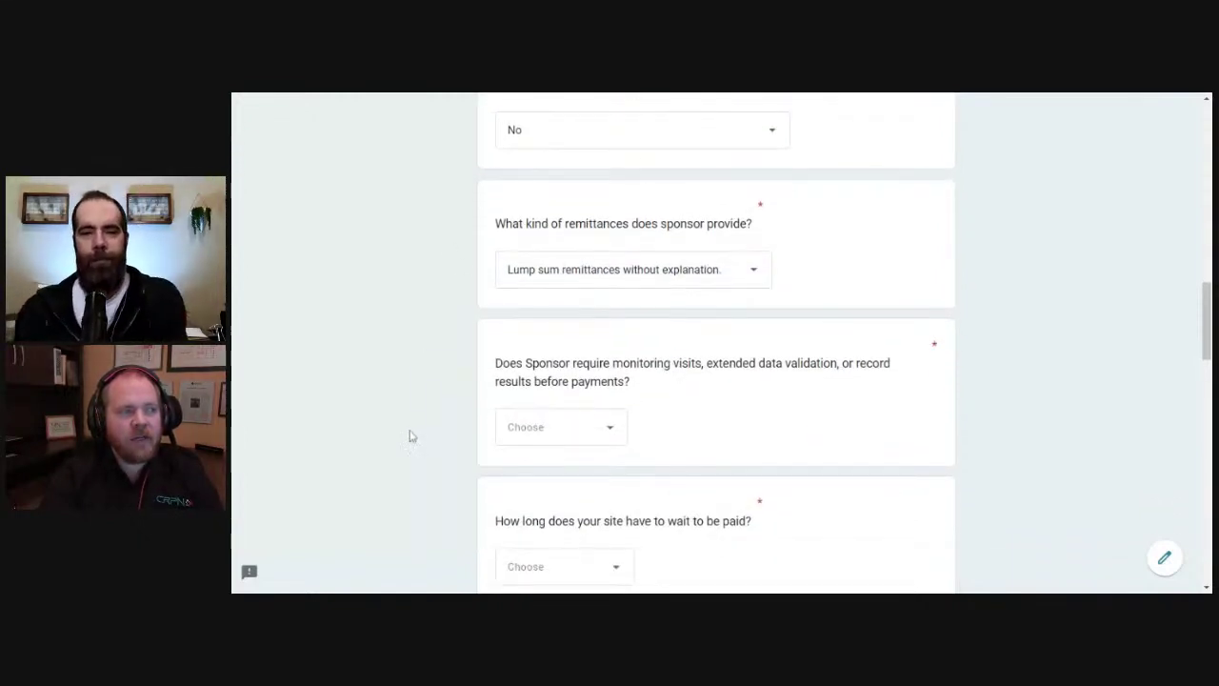
pyautogui.click(577, 435)
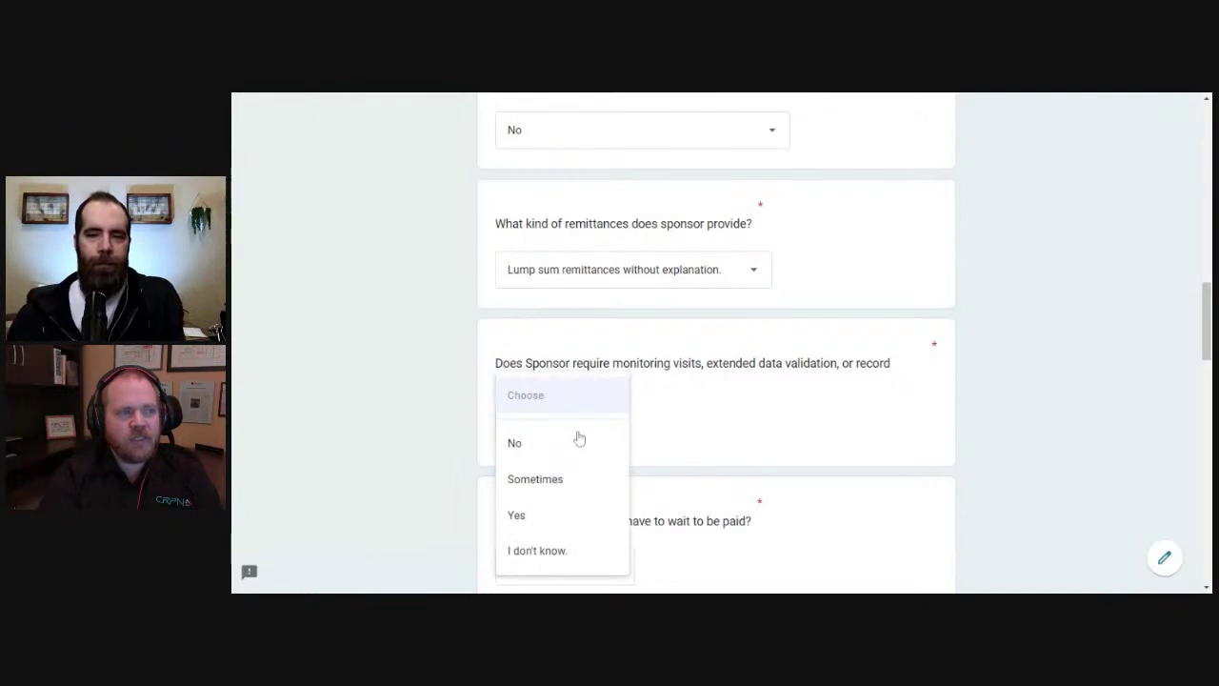
pyautogui.click(815, 431)
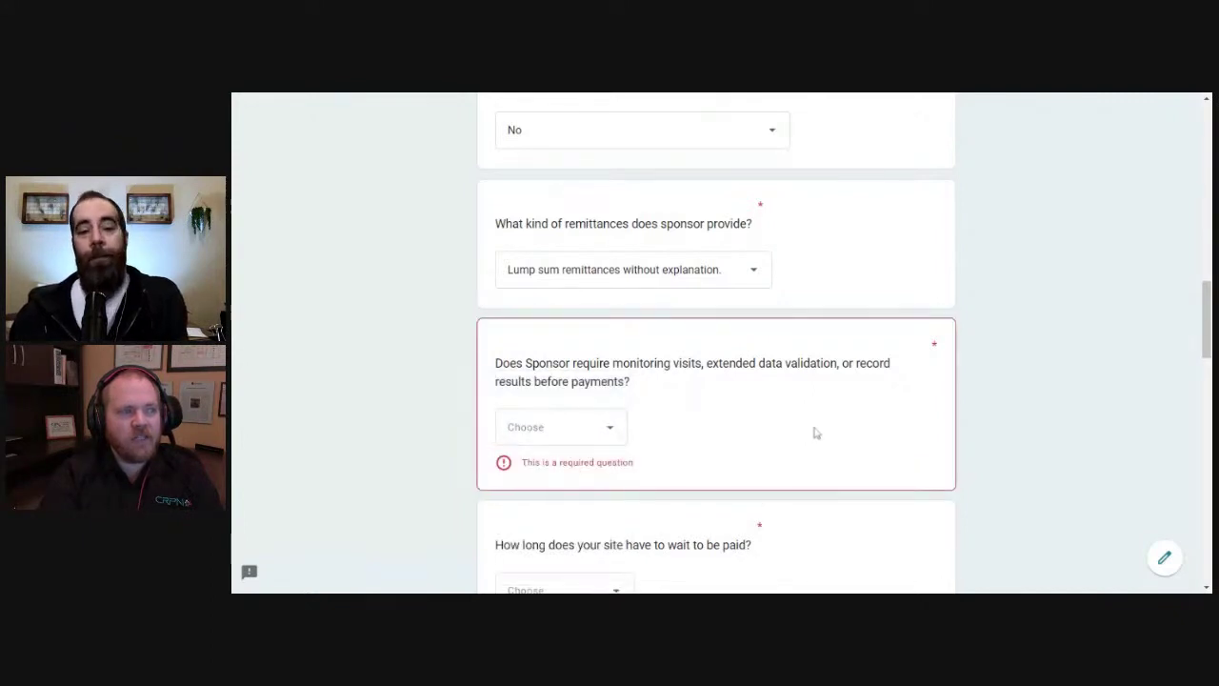
pyautogui.click(579, 437)
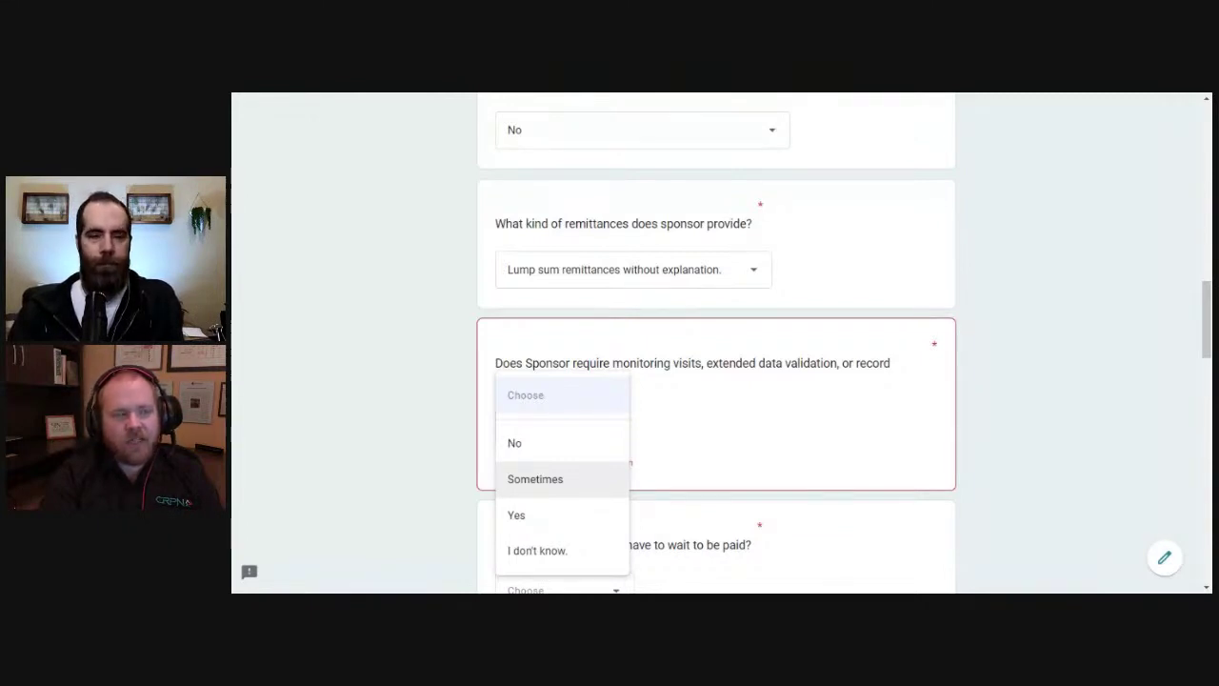
pyautogui.click(550, 479)
pyautogui.scroll(-3, 739, 427)
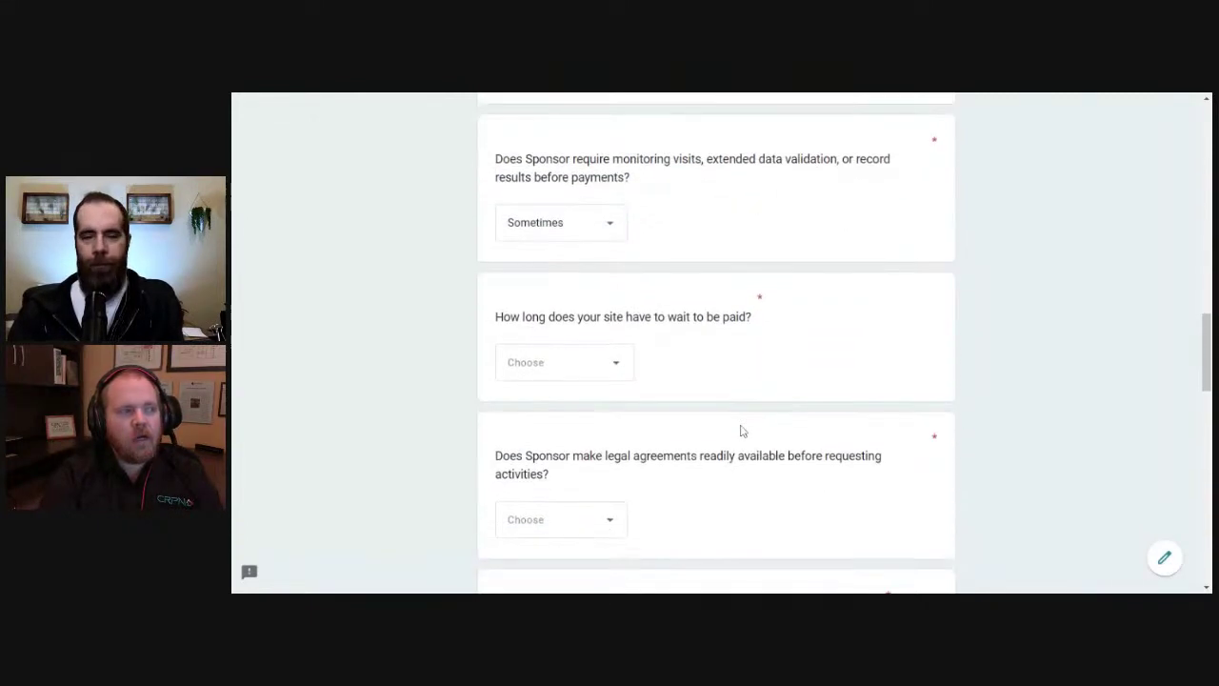
pyautogui.click(569, 374)
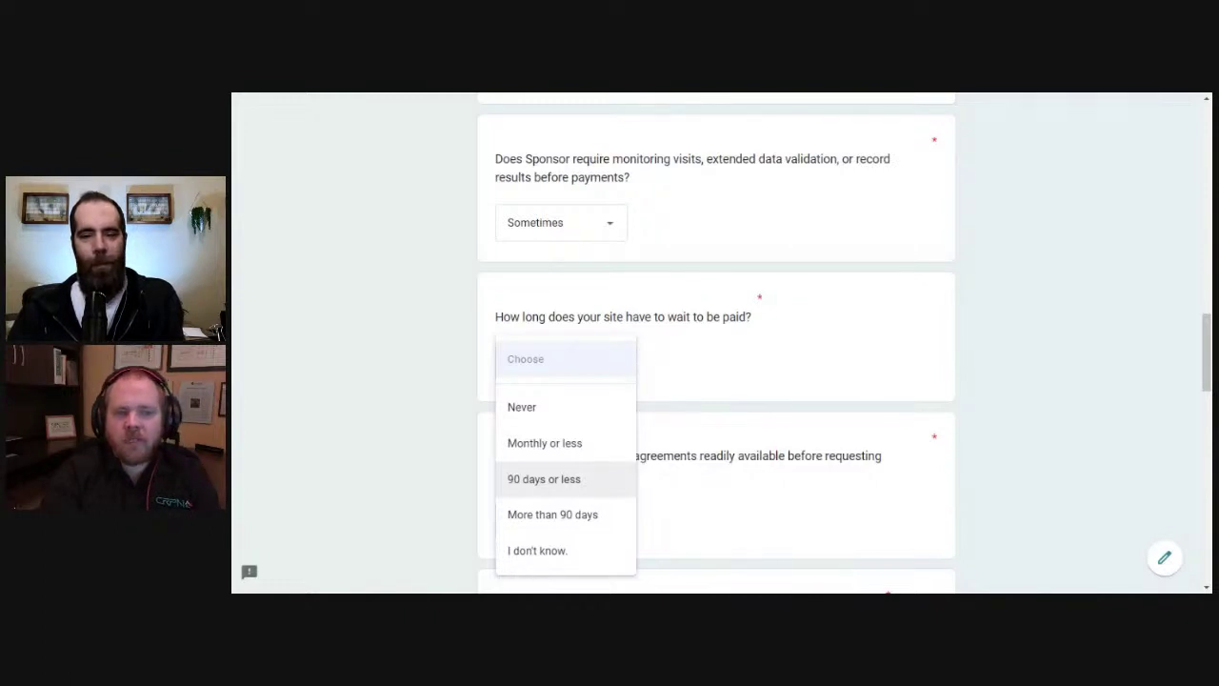
pyautogui.click(576, 485)
pyautogui.scroll(-2, 680, 436)
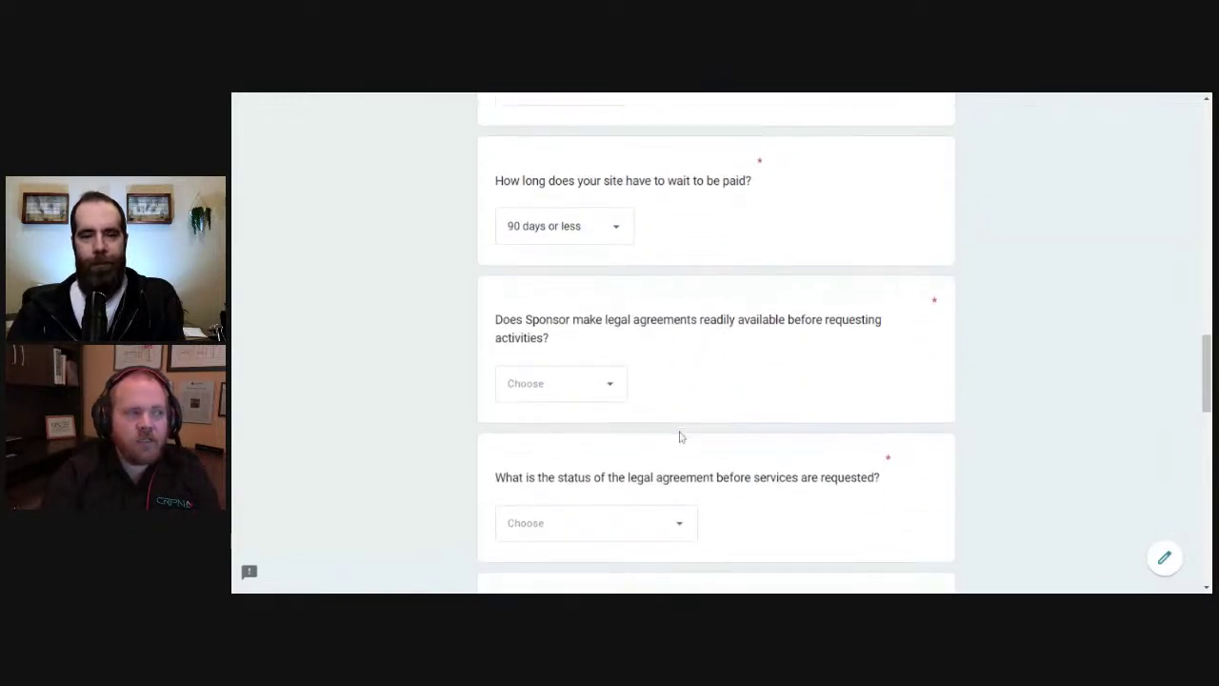
# Answer "Sometimes" for legal agreements being readily available before requesting activities, and "Verbal agreements are in place." for the agreement status before services are requested
pyautogui.click(555, 399)
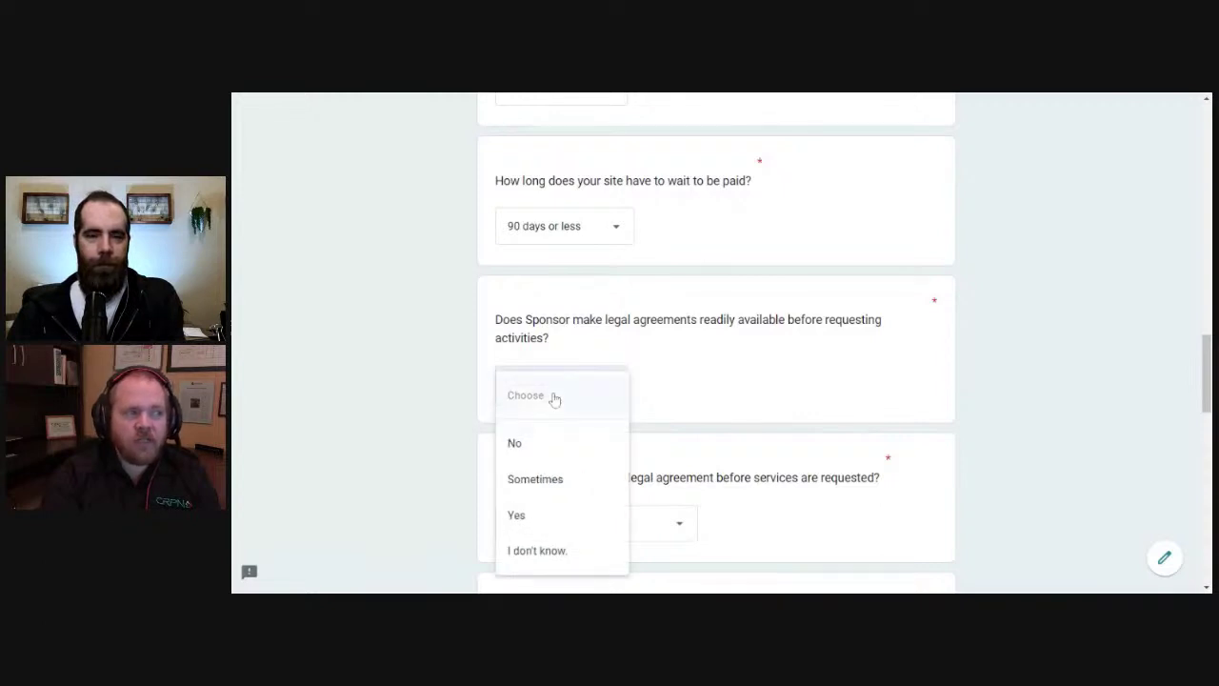
pyautogui.click(565, 493)
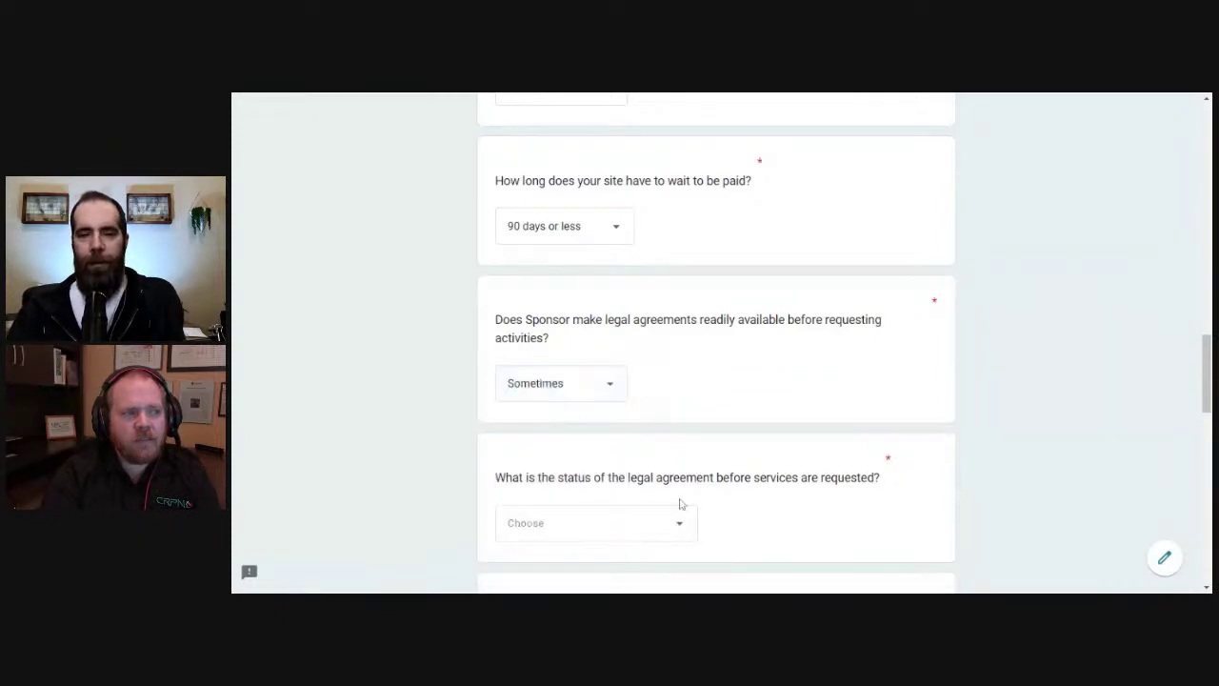
pyautogui.scroll(-2, 680, 501)
pyautogui.click(596, 400)
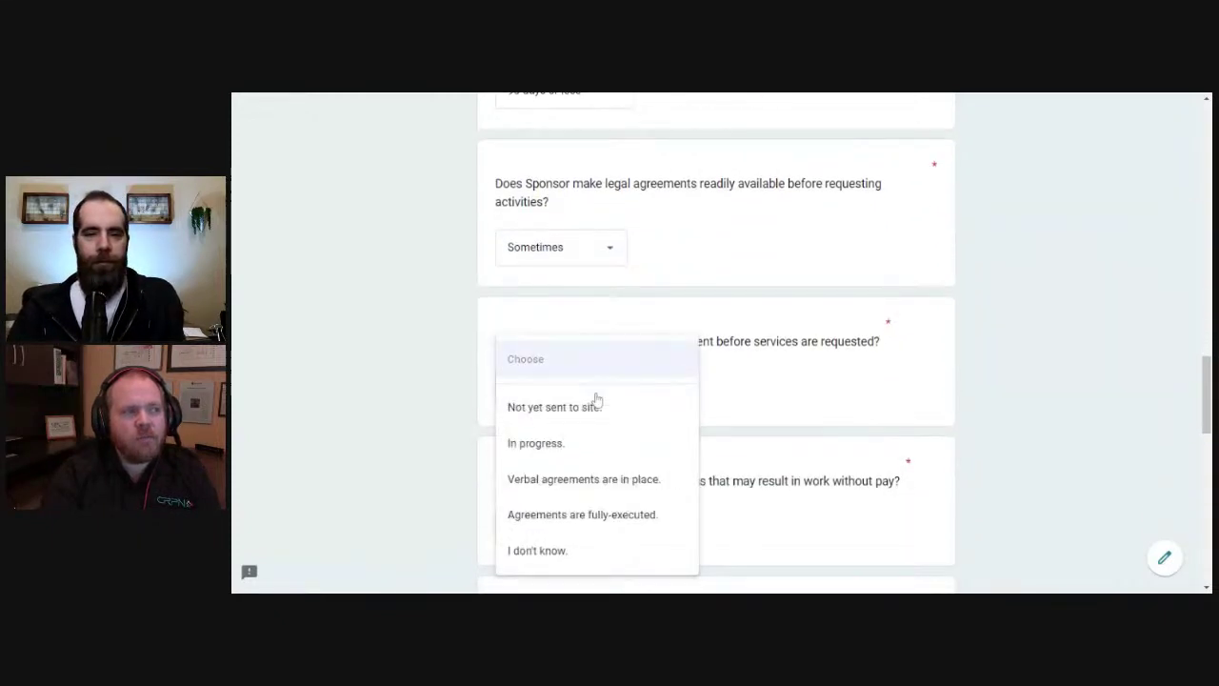
pyautogui.click(809, 381)
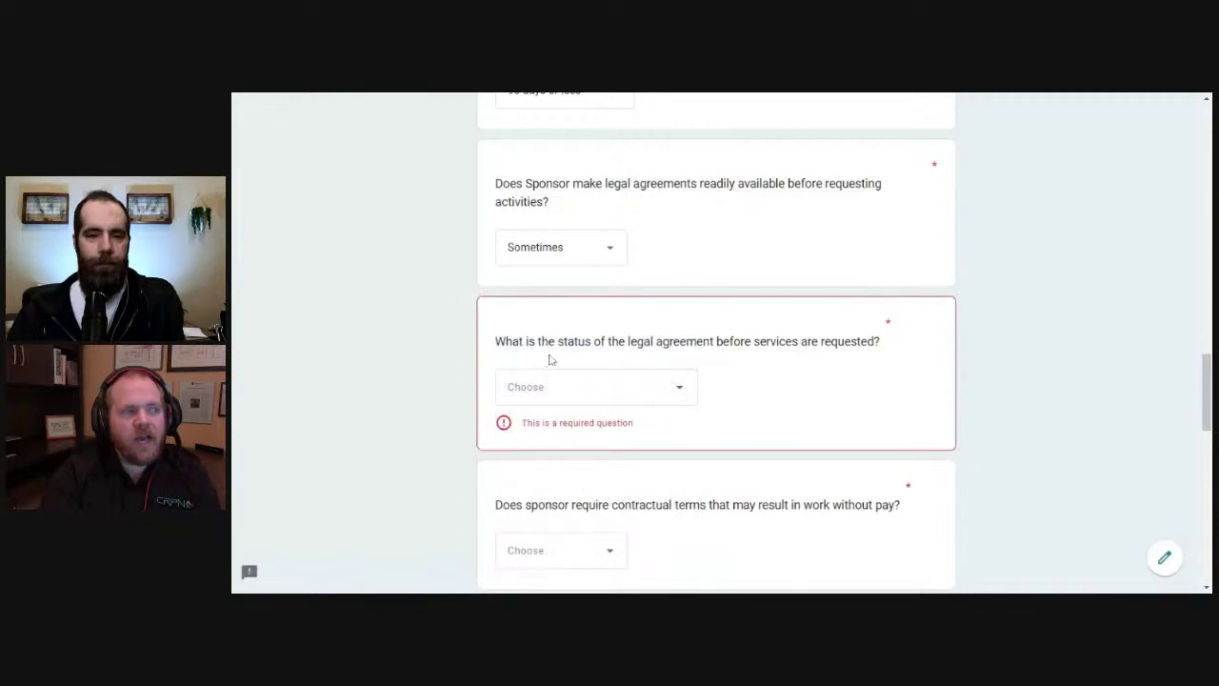
pyautogui.click(668, 400)
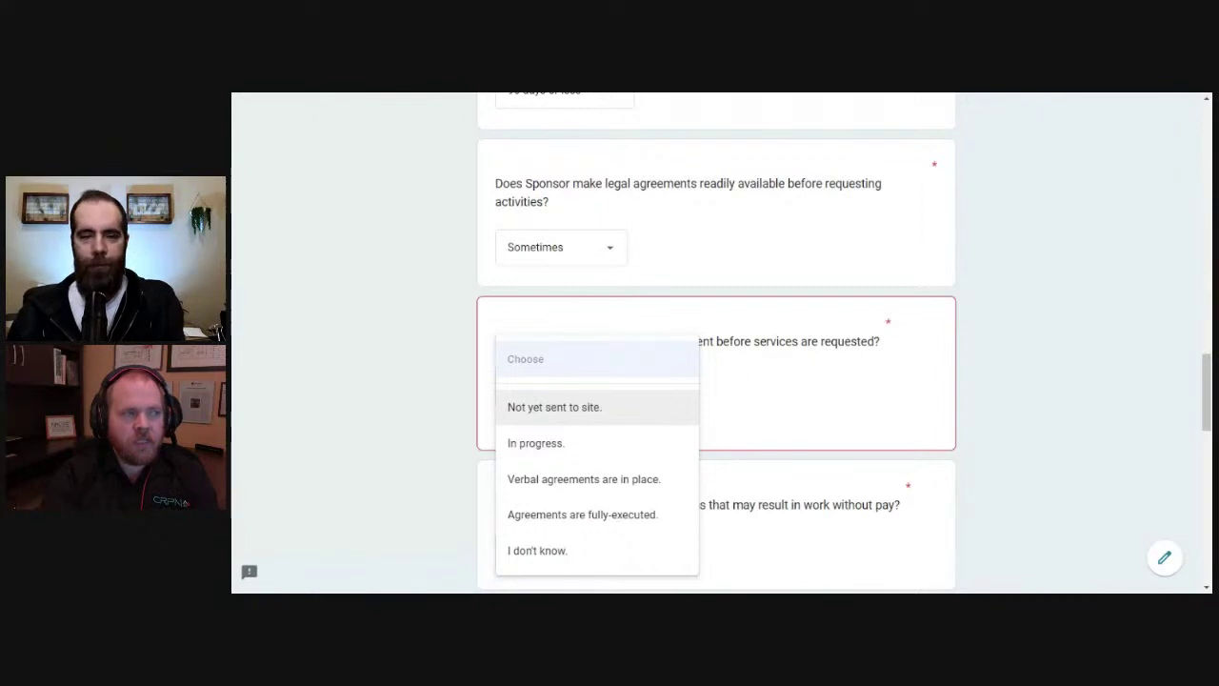
pyautogui.click(627, 481)
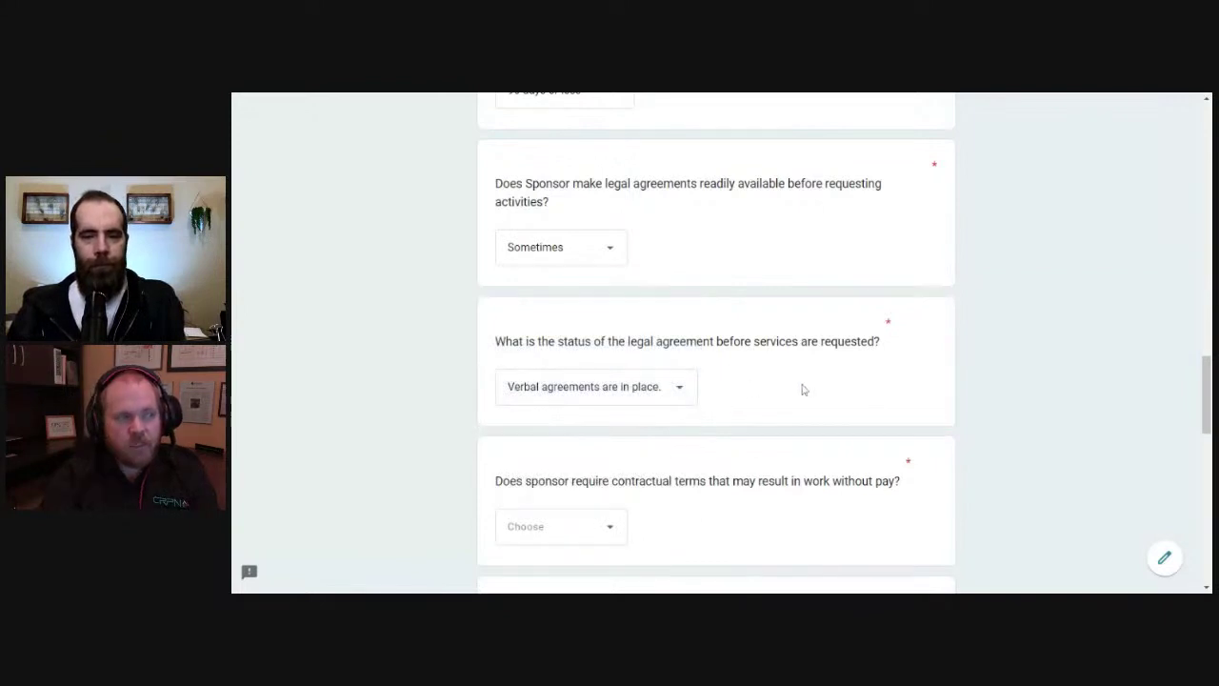
# Answer "Yes" for contractual terms that may result in work without pay, and "2 service types" for those expected to be performed without pay
pyautogui.scroll(-2, 837, 388)
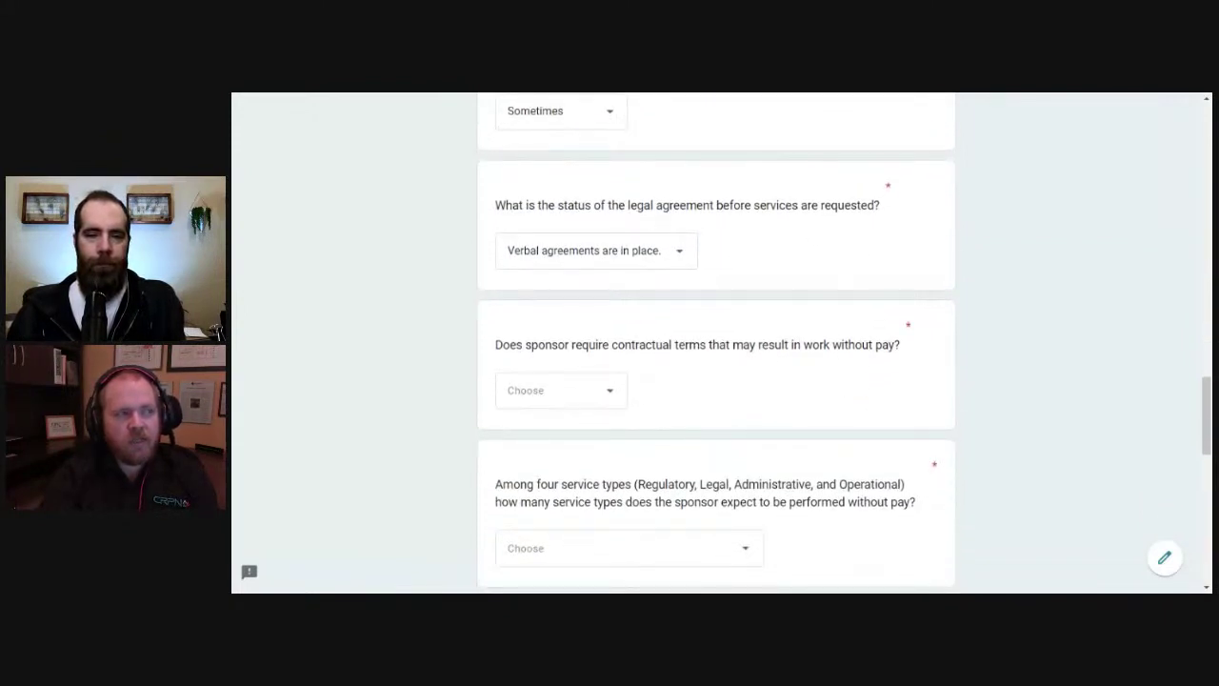
pyautogui.click(600, 407)
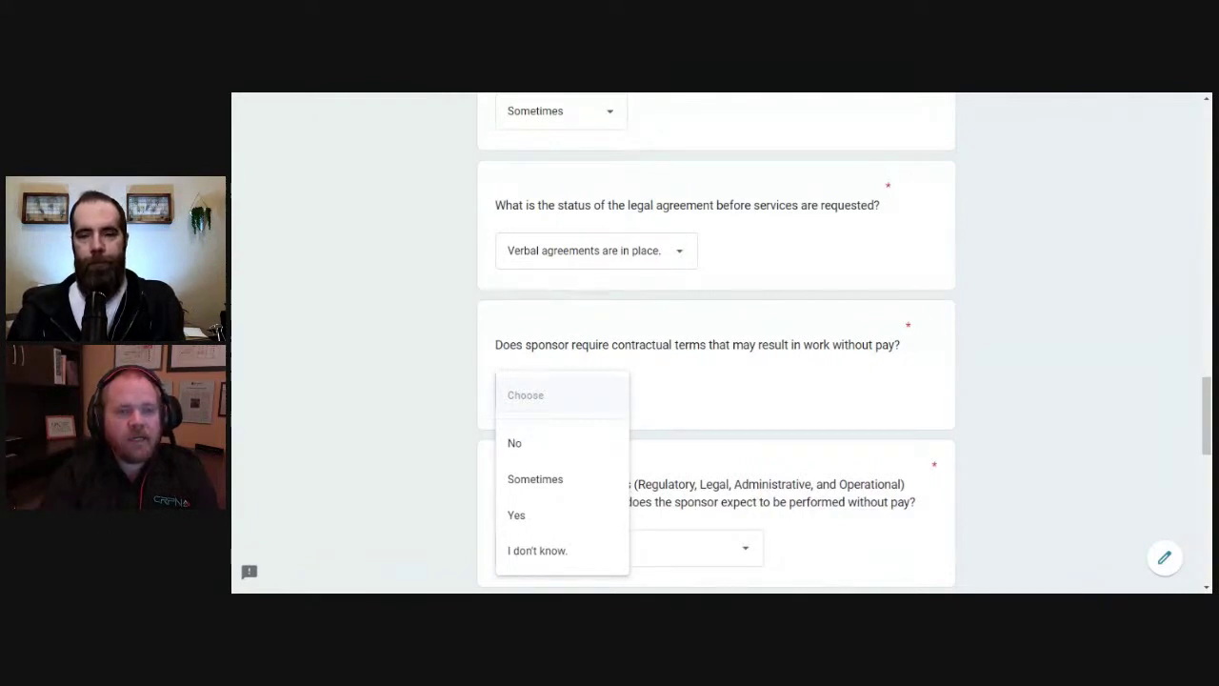
pyautogui.click(577, 515)
pyautogui.scroll(-3, 847, 468)
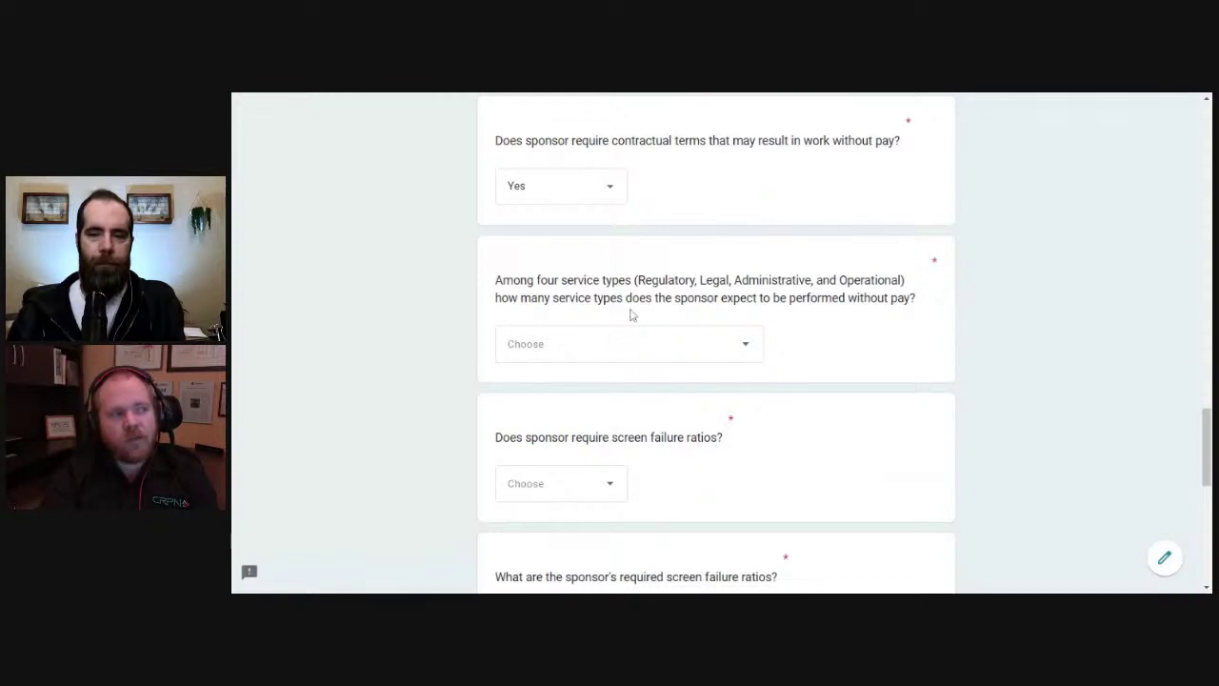
pyautogui.click(671, 350)
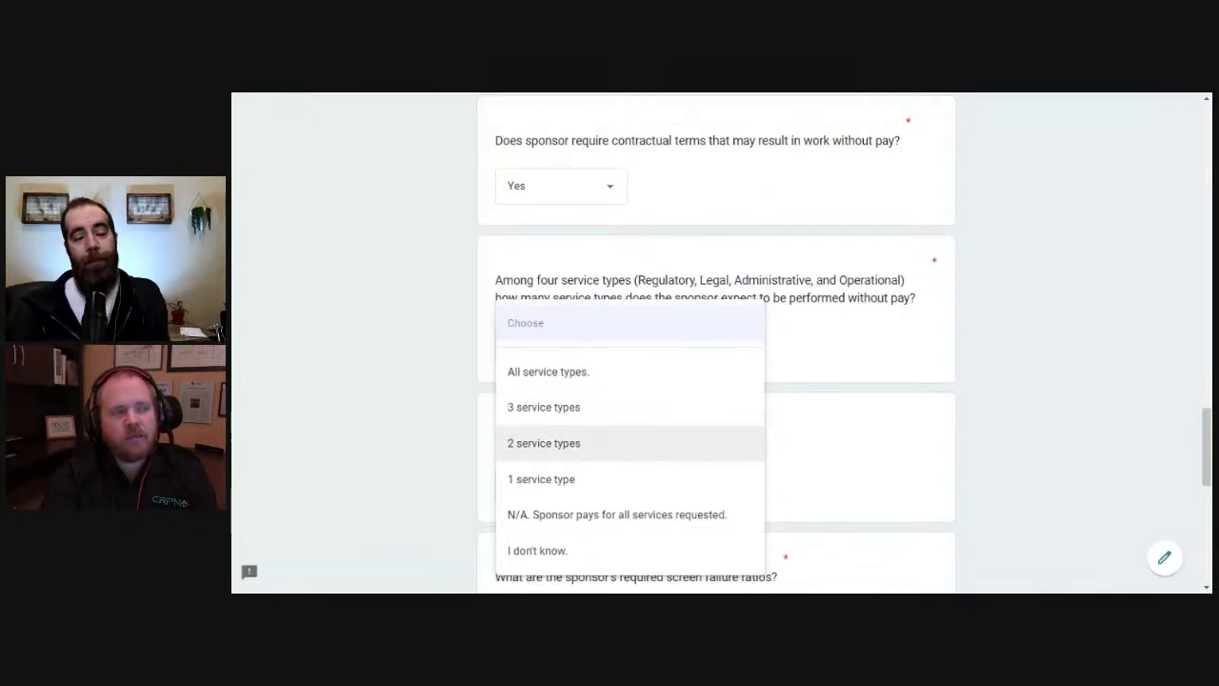
pyautogui.click(557, 460)
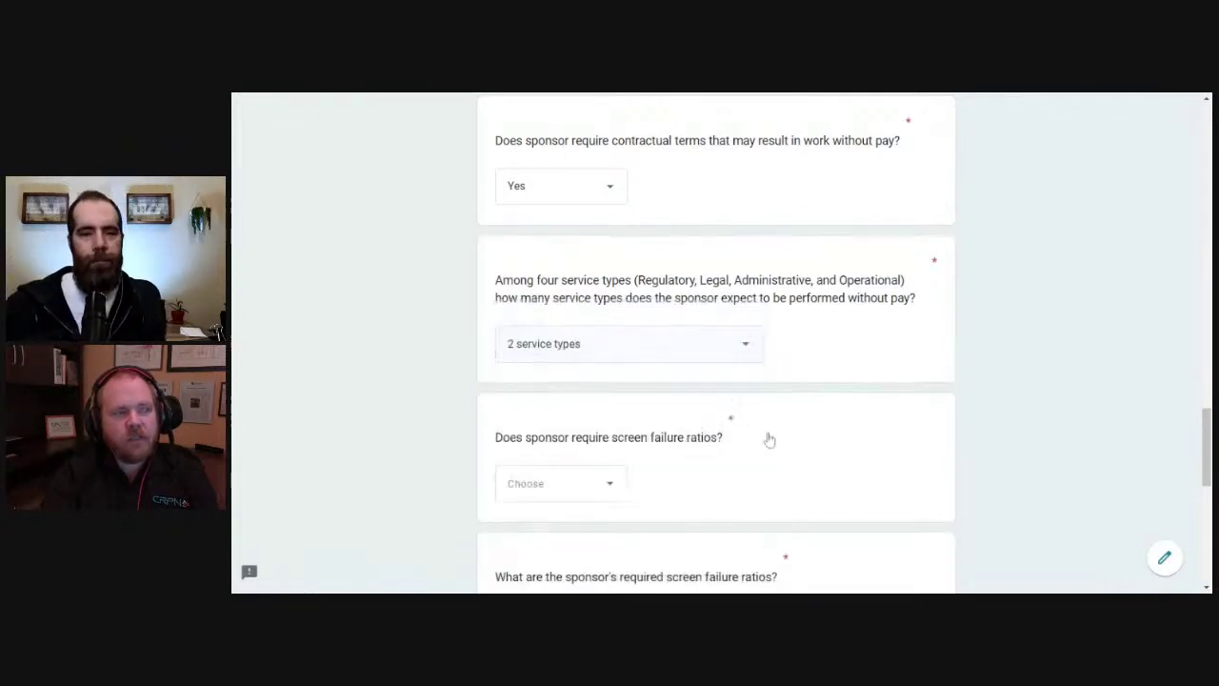
# Answer "Yes" for the sponsor requiring screen failure ratios and "1:3 or more" for the required ratios
pyautogui.scroll(-3, 772, 436)
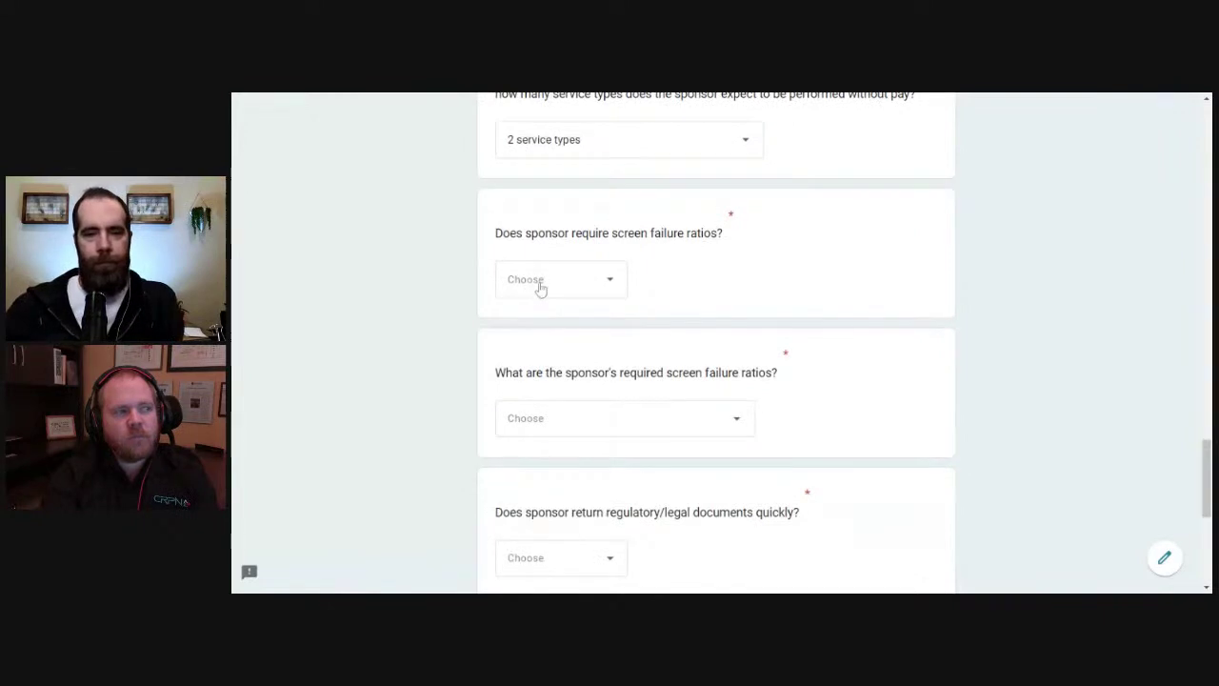
pyautogui.click(540, 289)
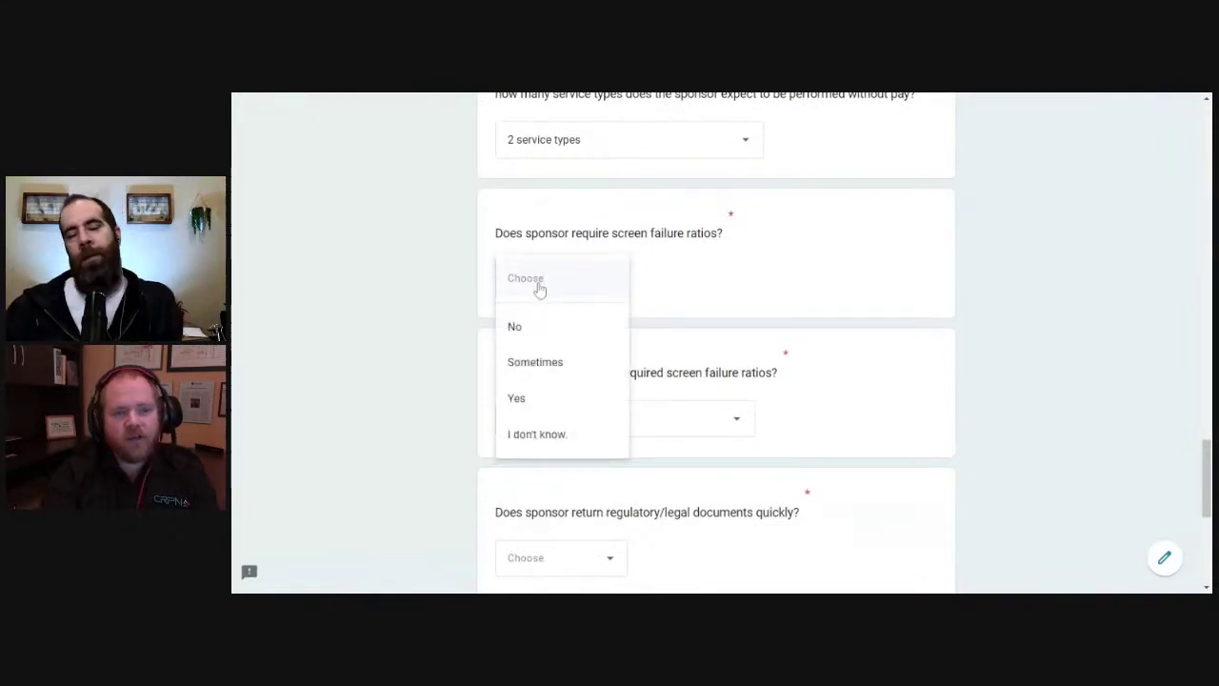
pyautogui.click(556, 404)
pyautogui.scroll(-1, 605, 381)
pyautogui.click(602, 363)
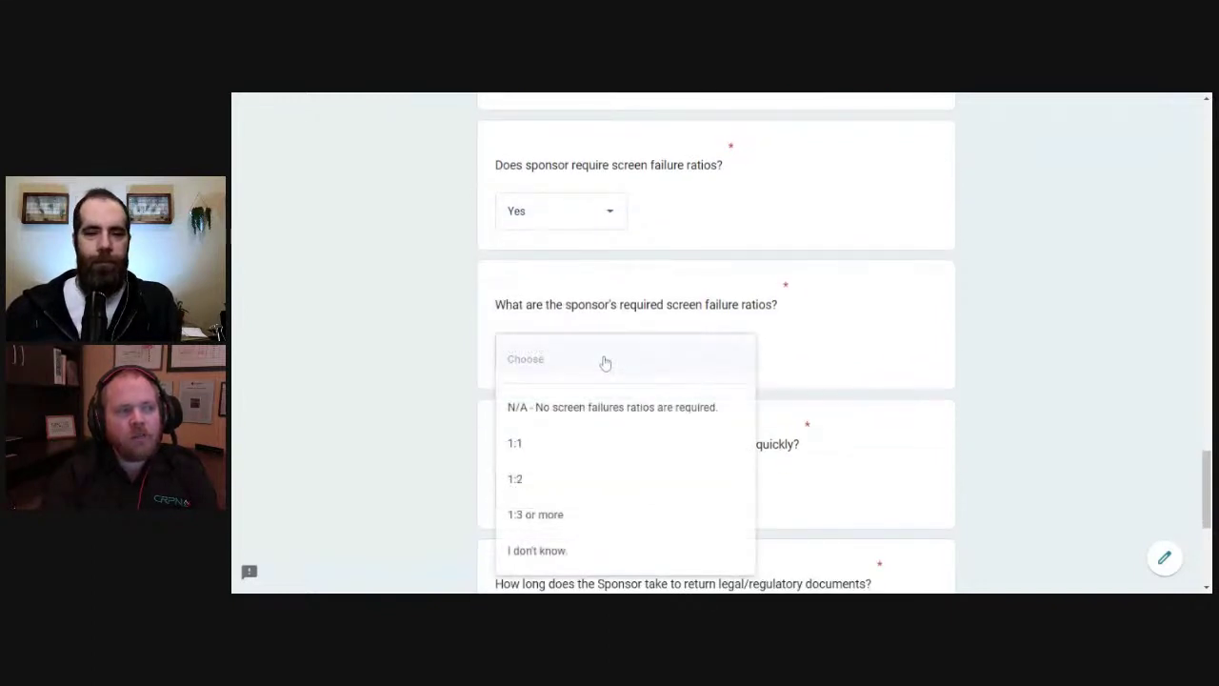
pyautogui.scroll(-2, 605, 370)
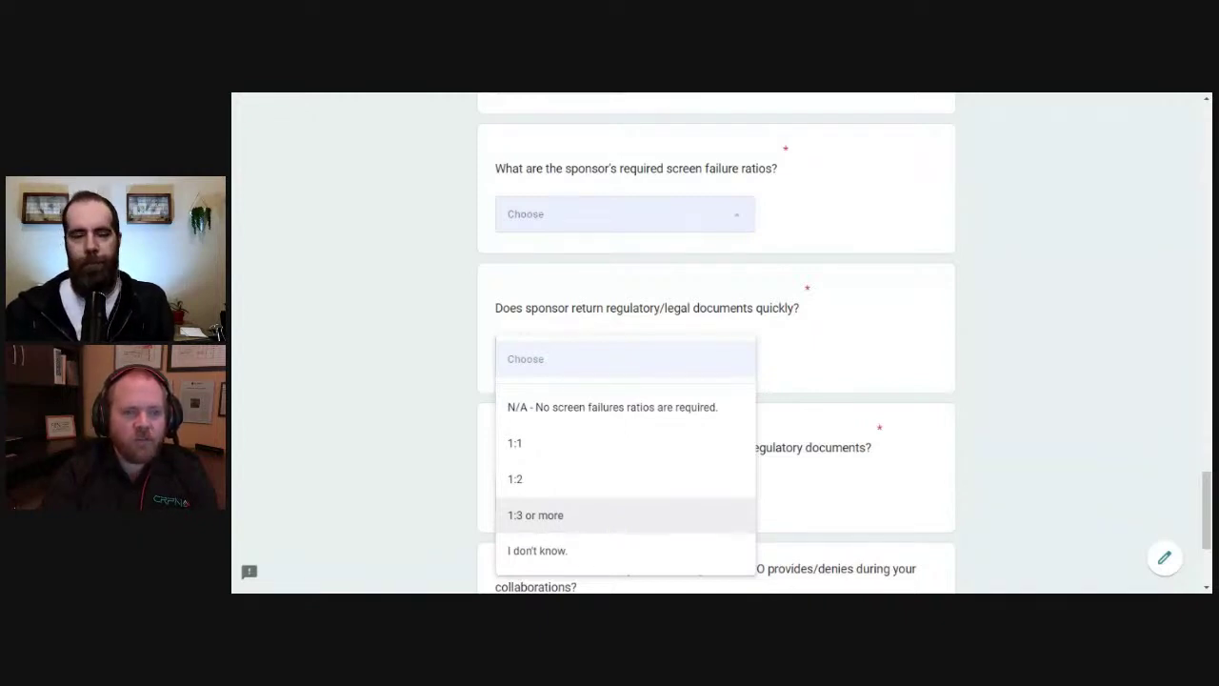
pyautogui.click(651, 524)
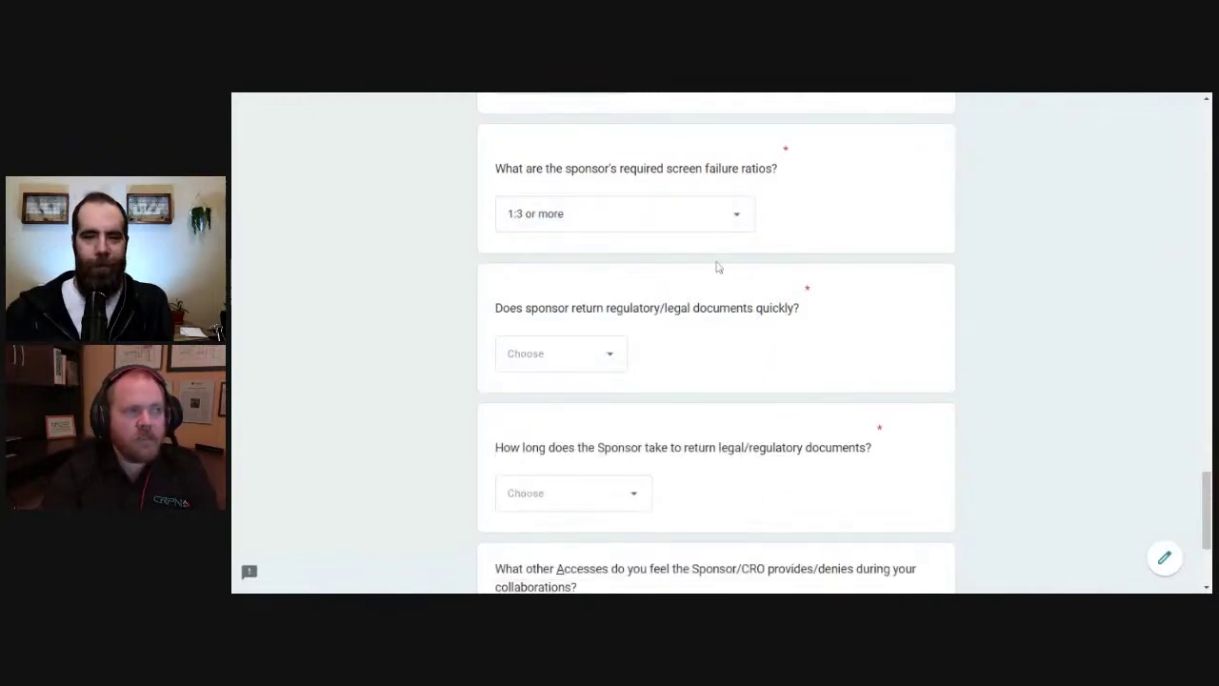
# Answer "No" for the sponsor returning regulatory/legal documents quickly and "1-2 weeks" for how long the sponsor takes to return them
pyautogui.click(614, 365)
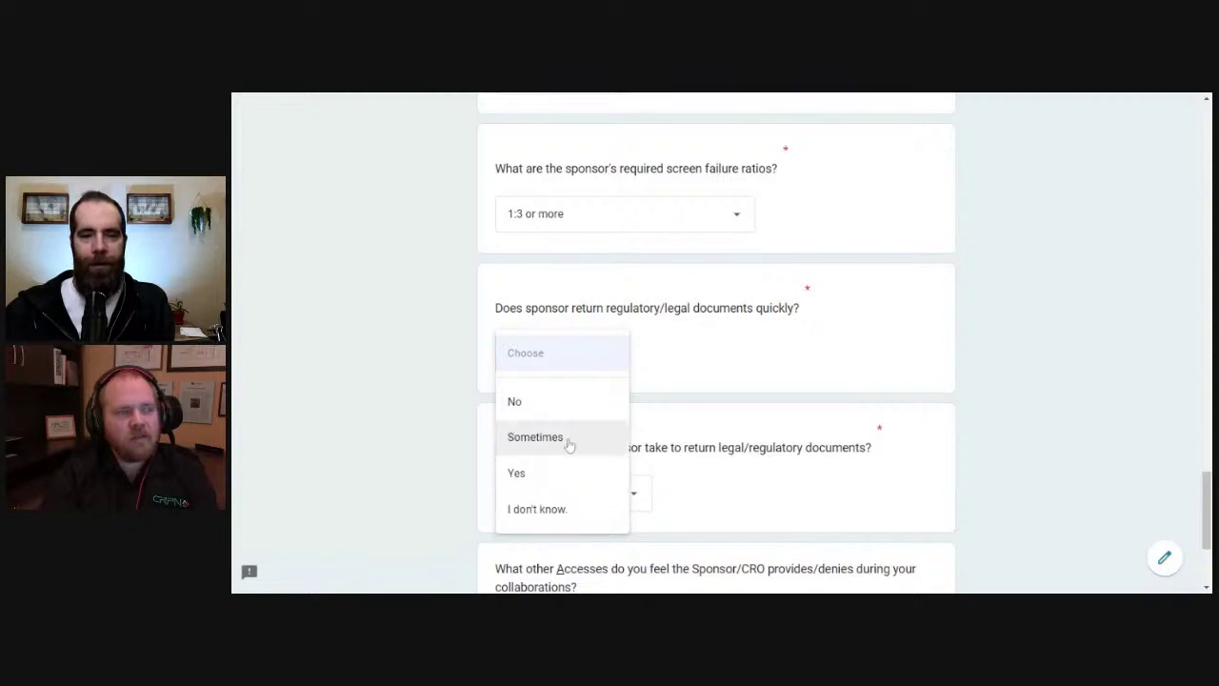
pyautogui.click(573, 404)
pyautogui.scroll(-2, 766, 413)
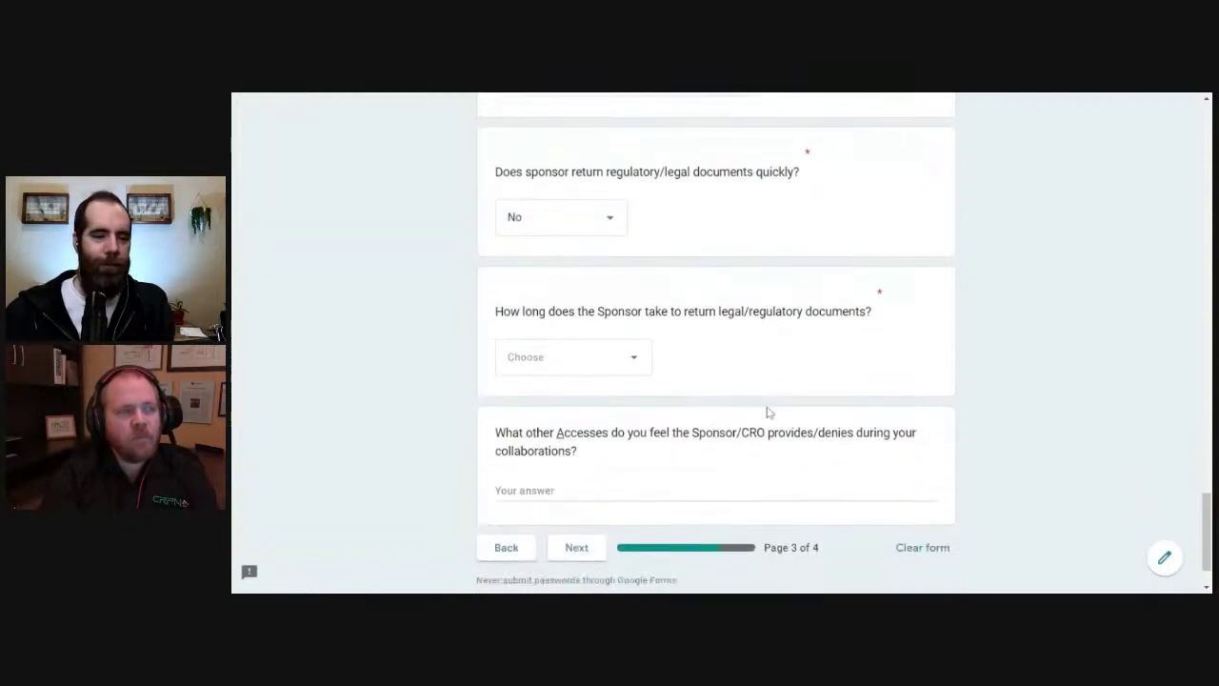
pyautogui.click(610, 366)
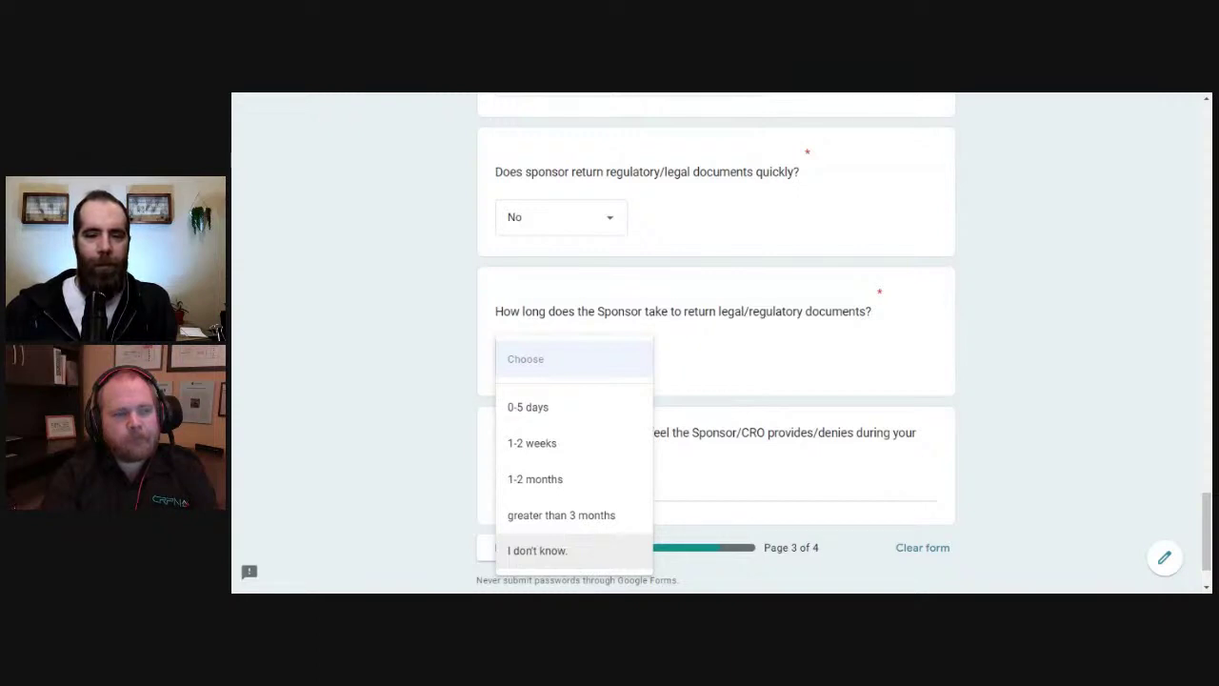
pyautogui.click(615, 443)
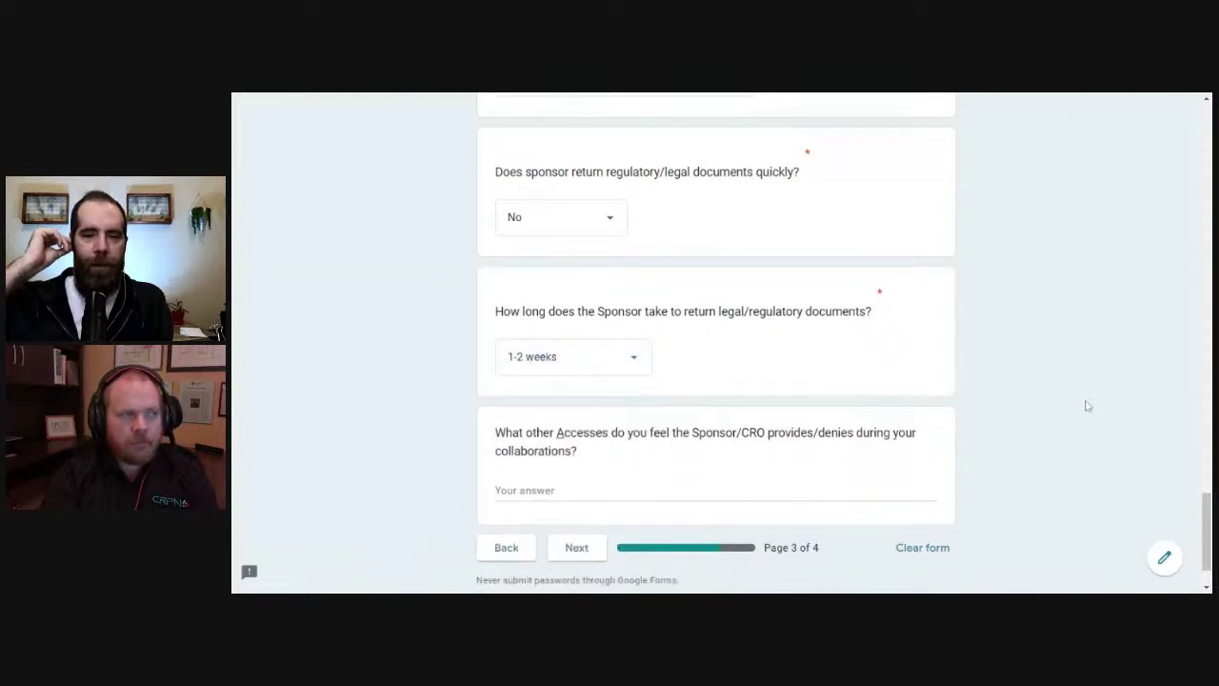
# Leave the question about other Accesses blank and continue to the form's next page
pyautogui.scroll(-1, 1086, 406)
pyautogui.click(567, 437)
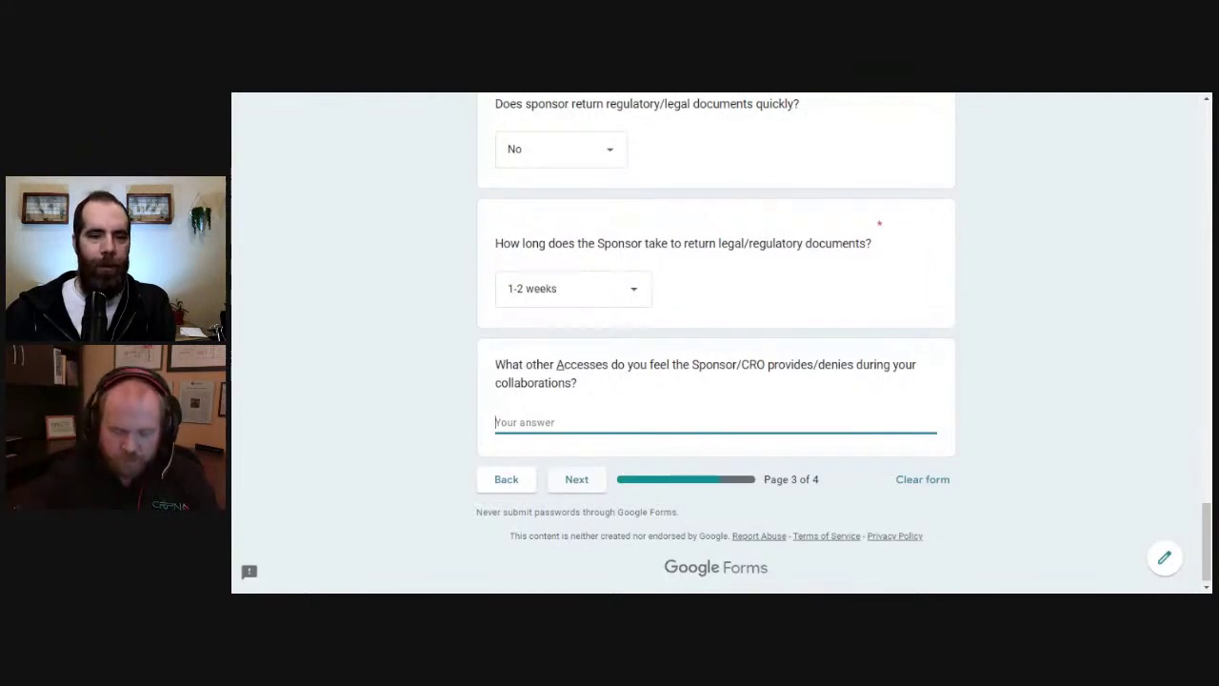
pyautogui.click(588, 488)
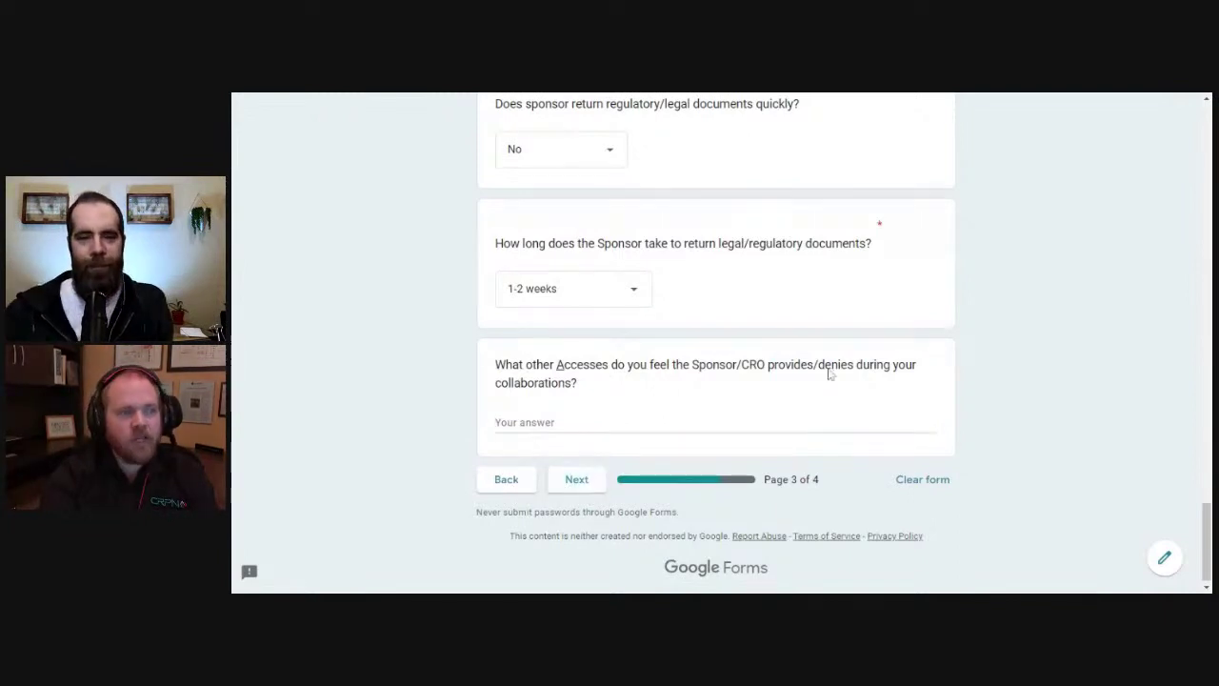
# In the Choice section, answer "Sometimes" for open negotiation documents and "Budgets AND Contracts" for the document types locked from editing
pyautogui.scroll(-5, 1037, 442)
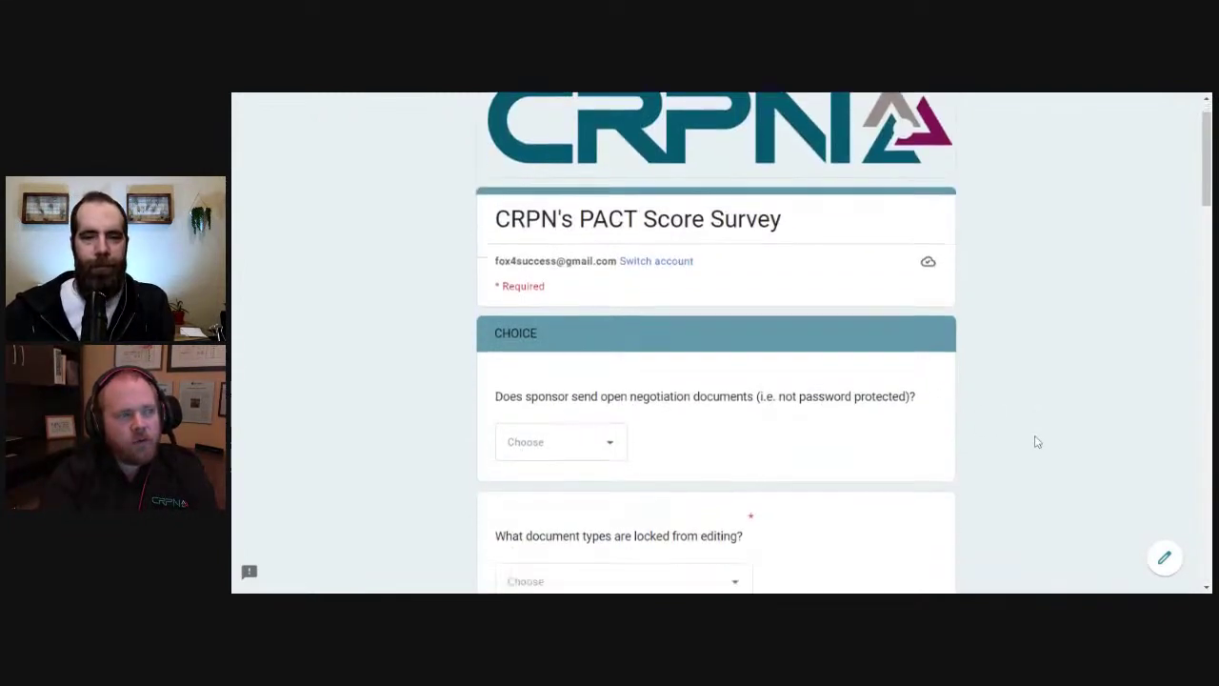
pyautogui.scroll(-1, 1037, 442)
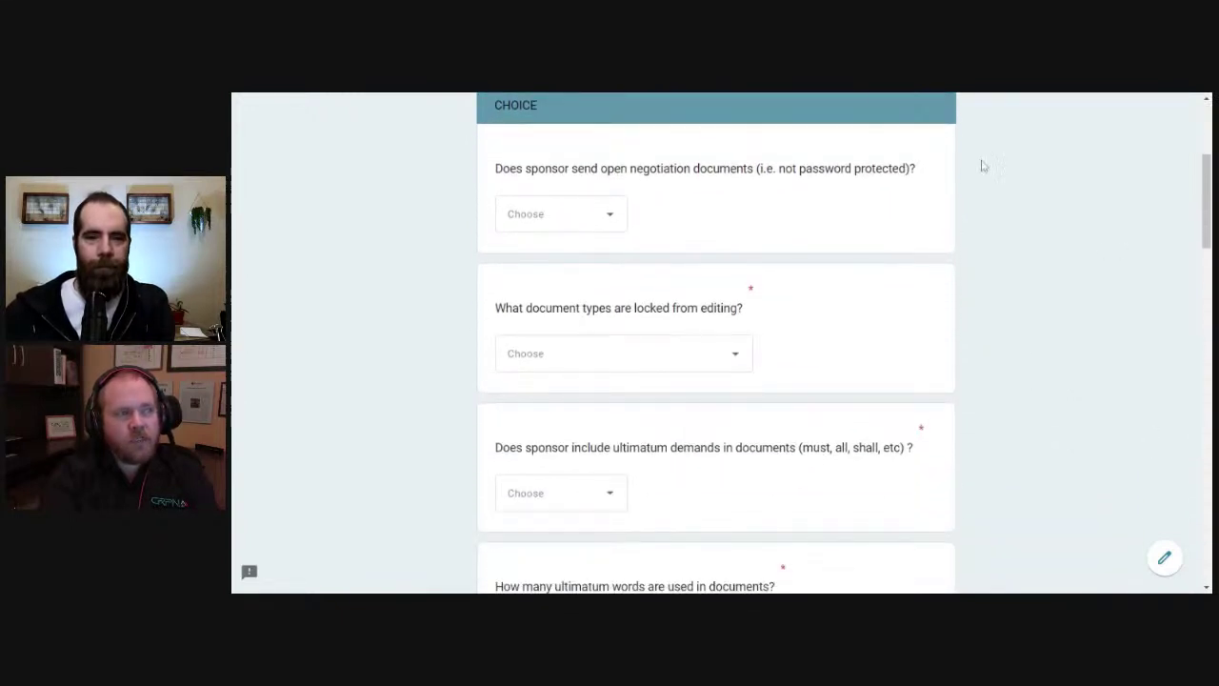
pyautogui.click(580, 228)
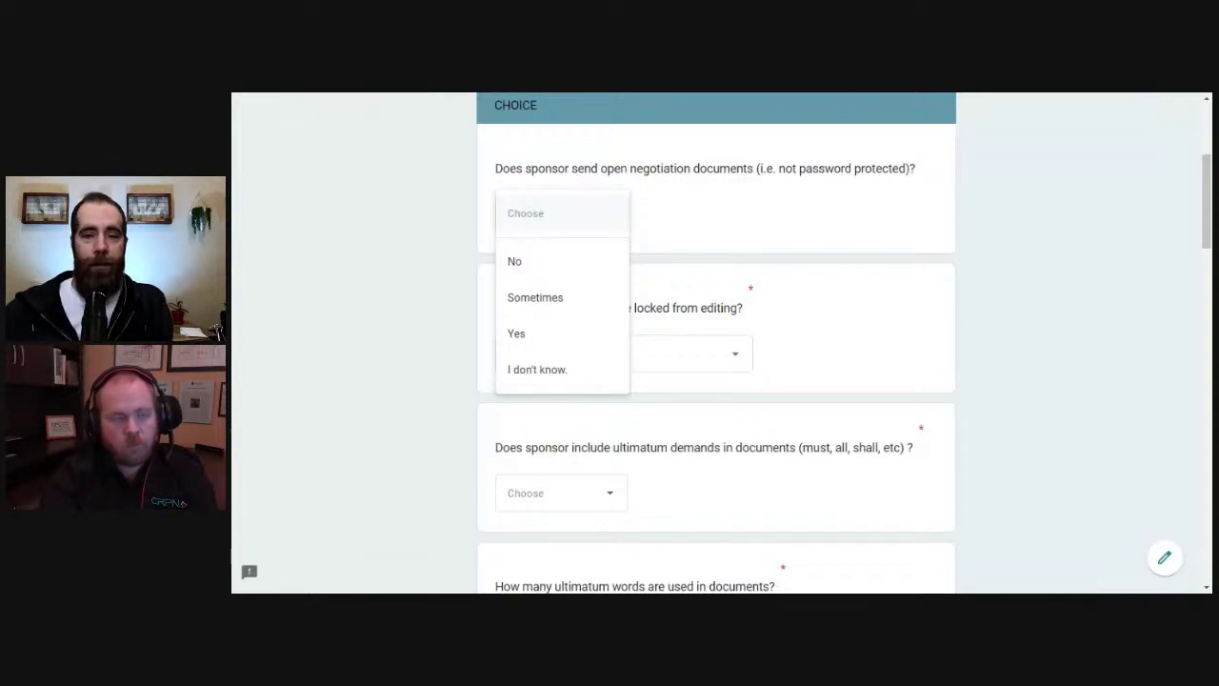
pyautogui.click(580, 299)
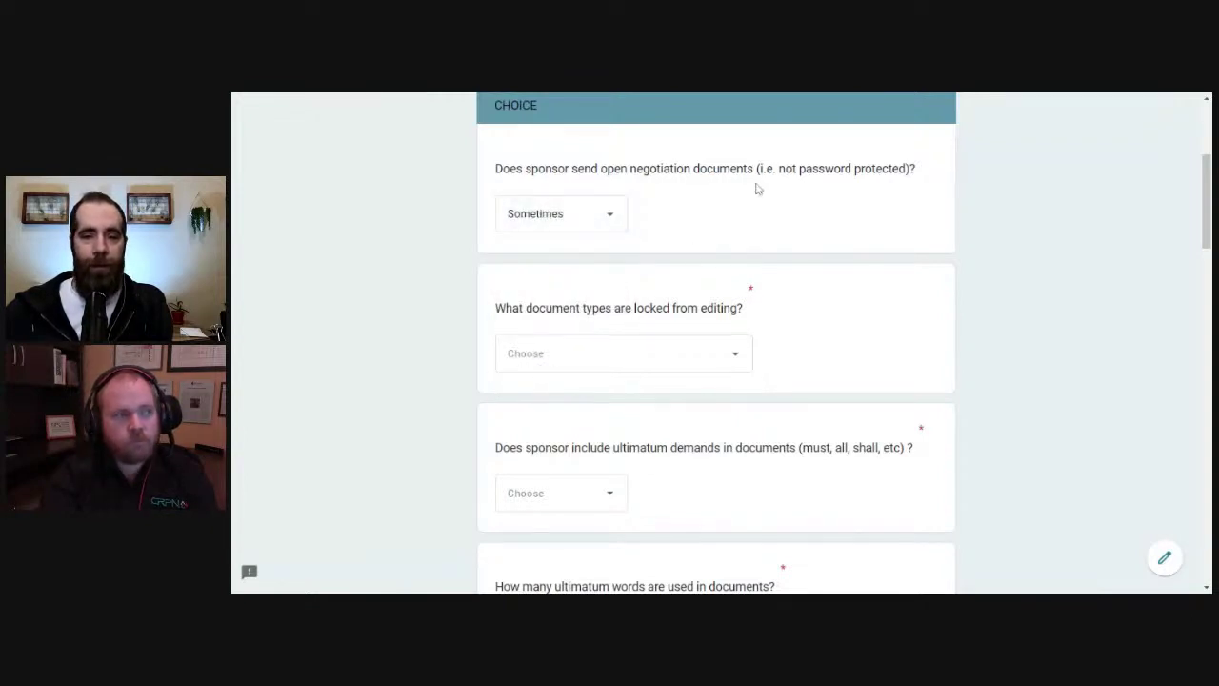
pyautogui.click(602, 363)
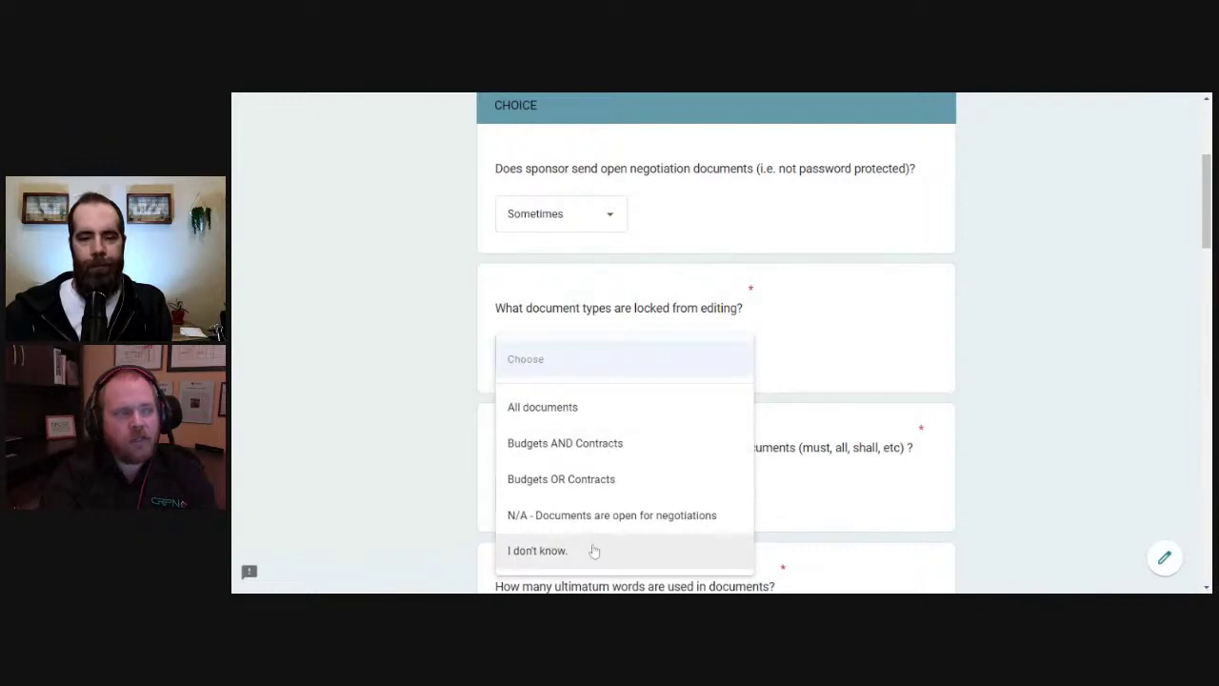
pyautogui.click(640, 458)
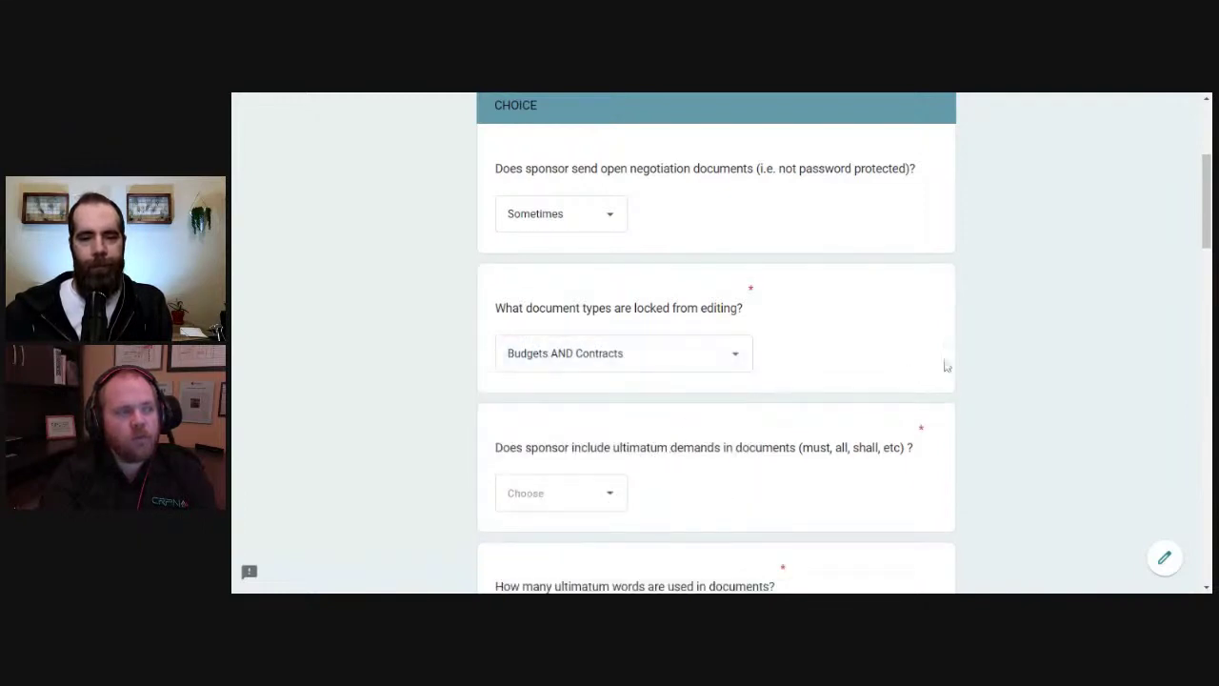
# Answer "Sometimes" for the sponsor including ultimatum demands in documents and "0-10/page" for how many ultimatum words are used
pyautogui.scroll(-3, 949, 363)
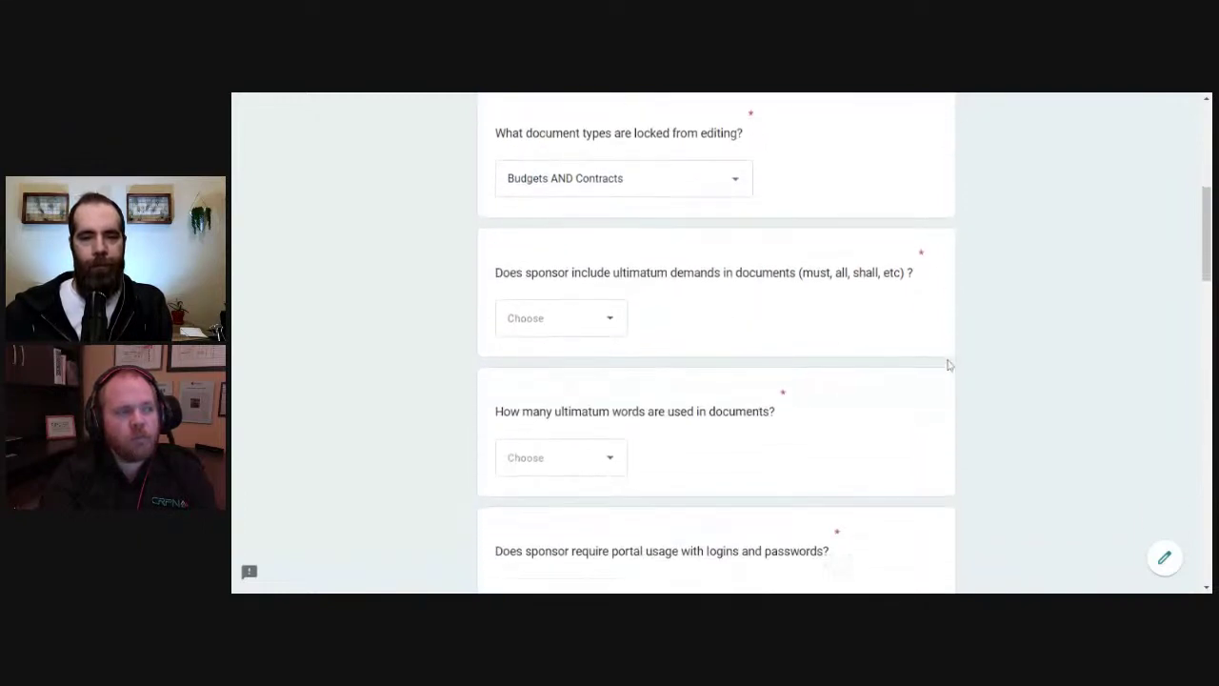
pyautogui.click(541, 305)
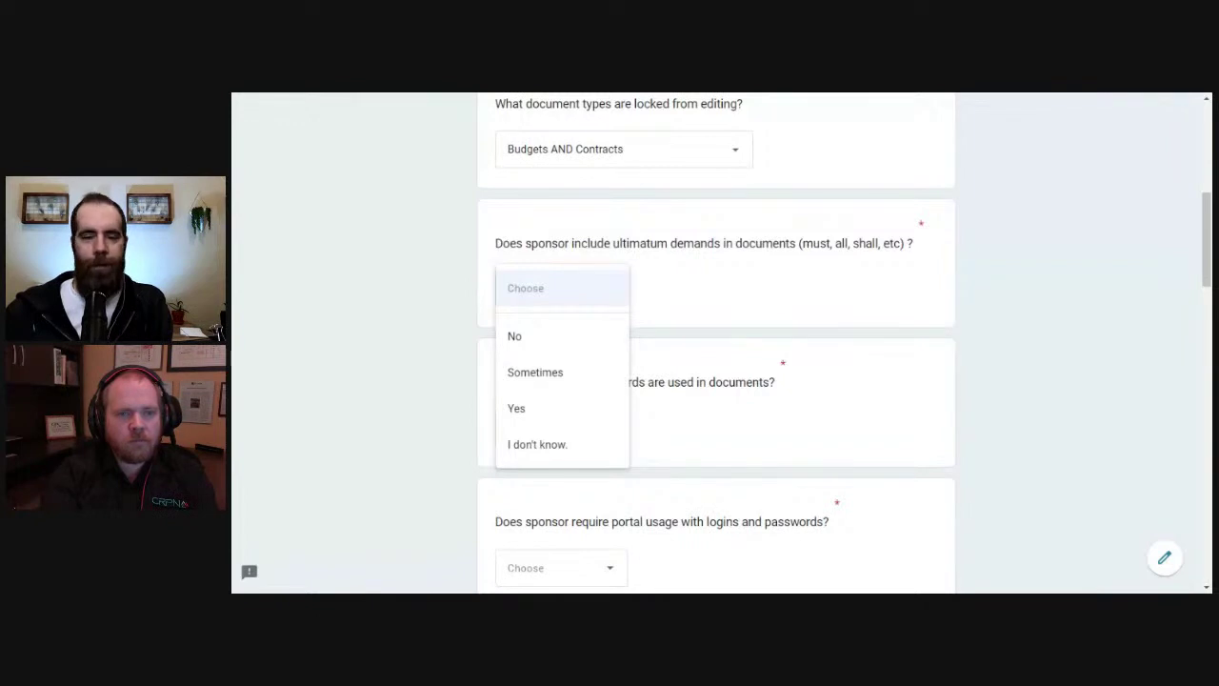
pyautogui.click(530, 385)
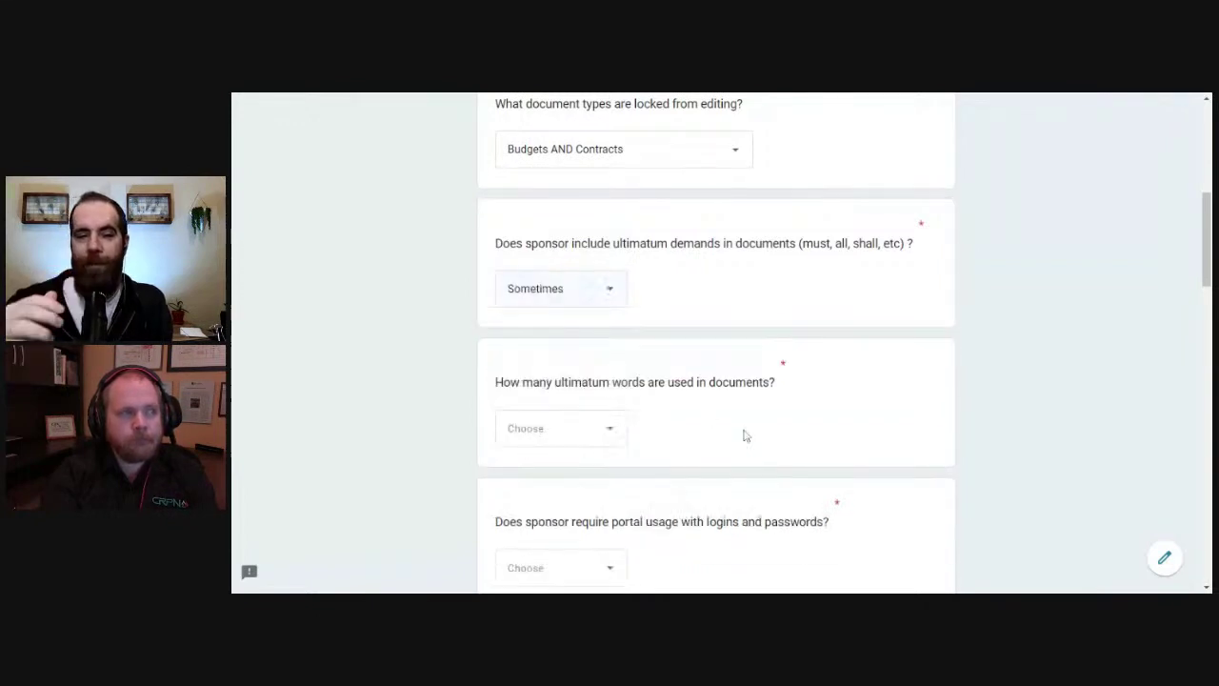
pyautogui.click(580, 435)
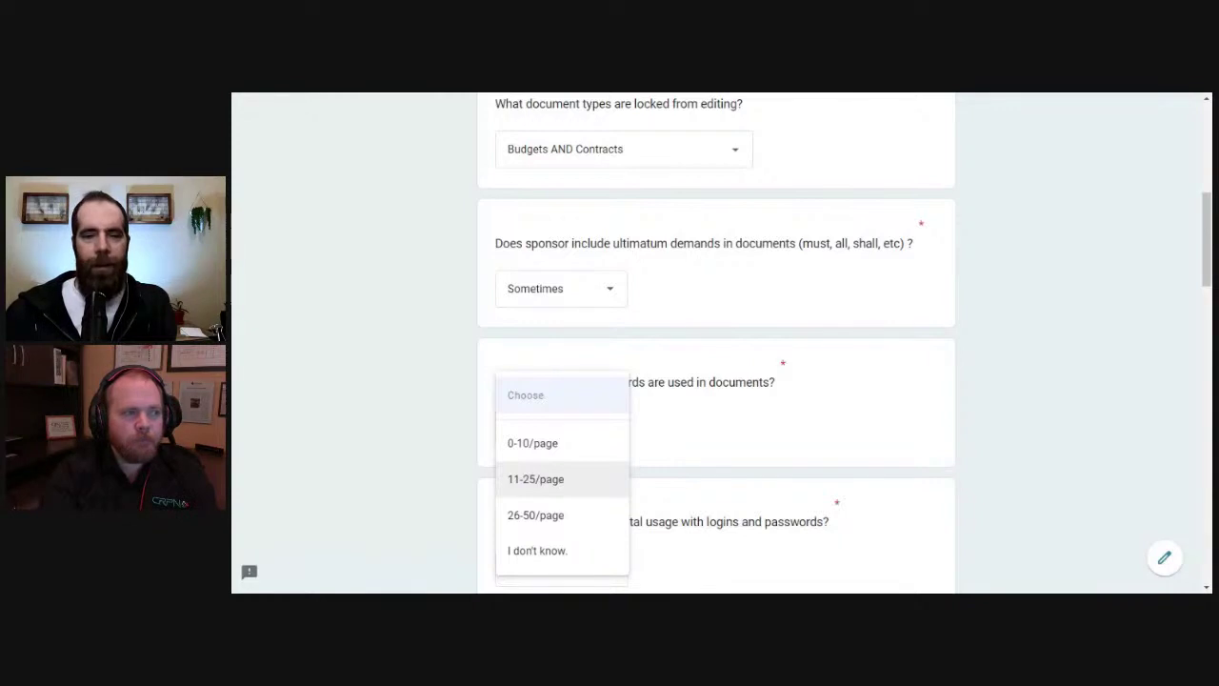
pyautogui.click(584, 446)
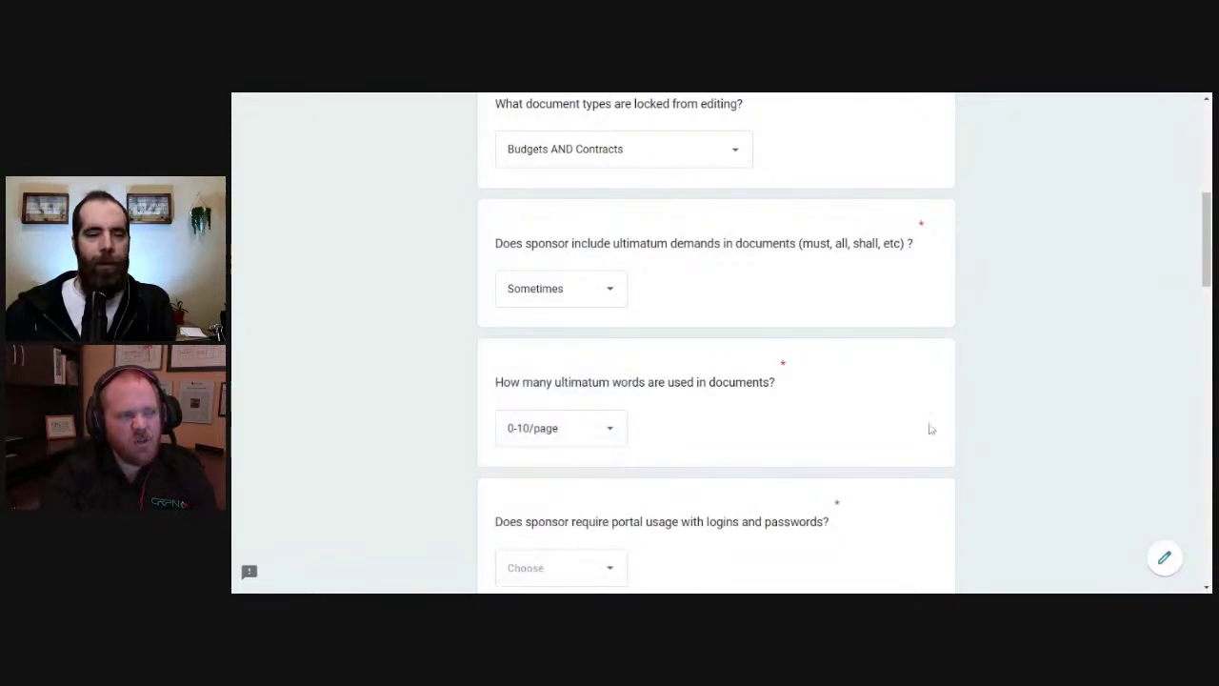
# Answer "Yes" for the sponsor requiring portal usage with logins and passwords and "6-9" for how many portals are required
pyautogui.scroll(-3, 999, 435)
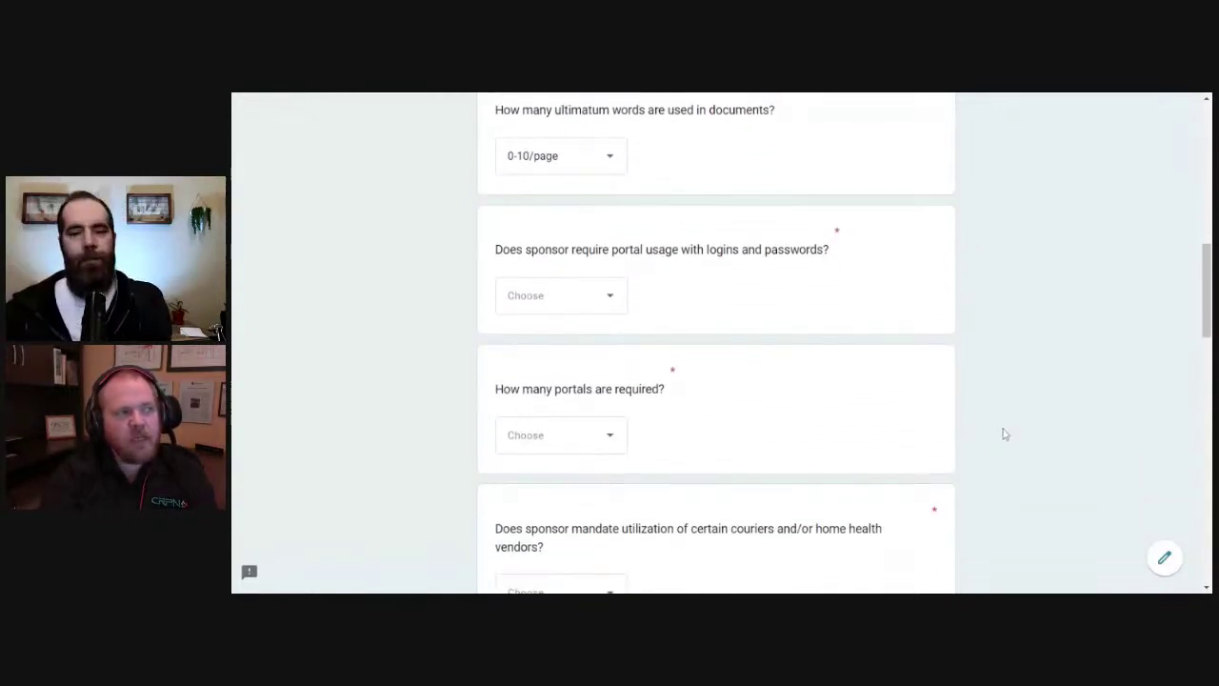
pyautogui.click(560, 313)
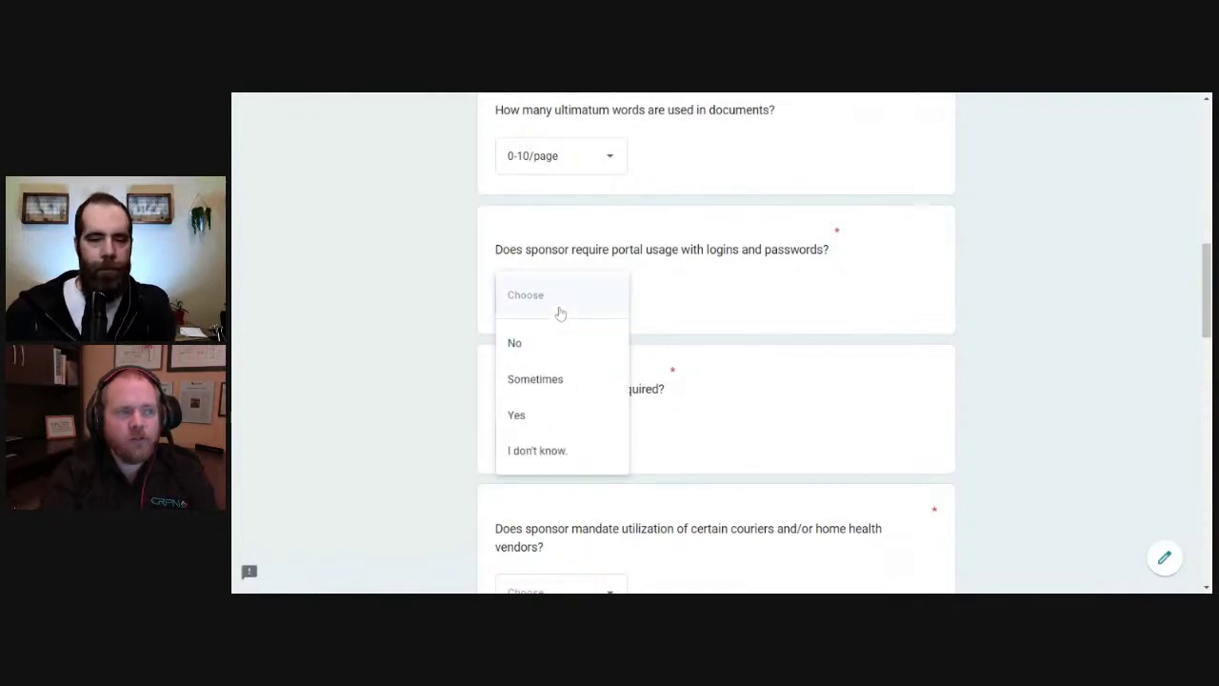
pyautogui.click(562, 420)
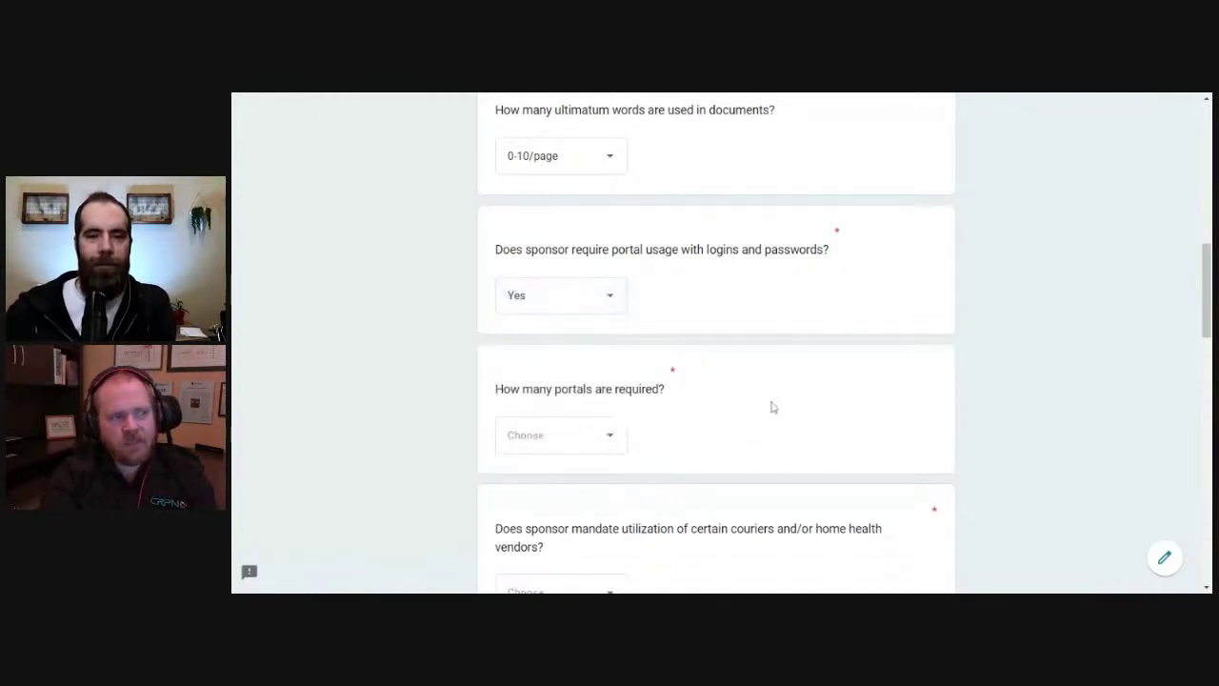
pyautogui.scroll(-2, 854, 389)
pyautogui.click(572, 297)
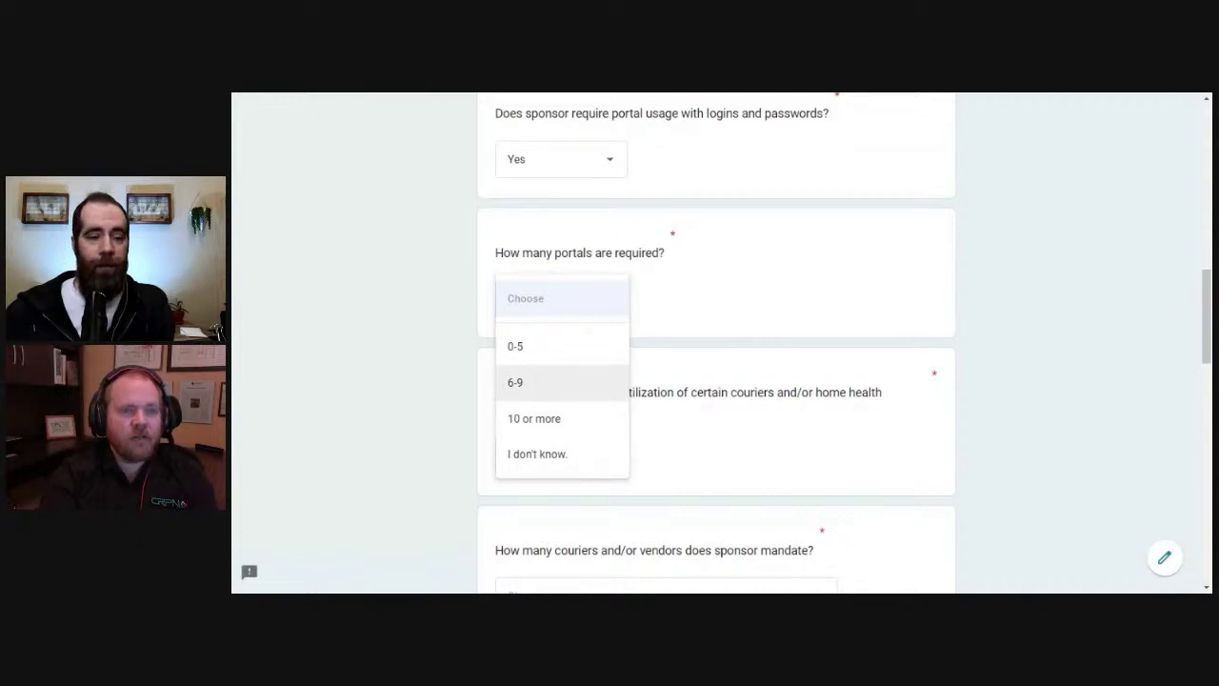
pyautogui.click(599, 396)
# Answer "Sometimes" for the sponsor mandating certain couriers or home health vendors and "All trial couriers and/or vendors." for how many are mandated
pyautogui.scroll(-2, 1082, 381)
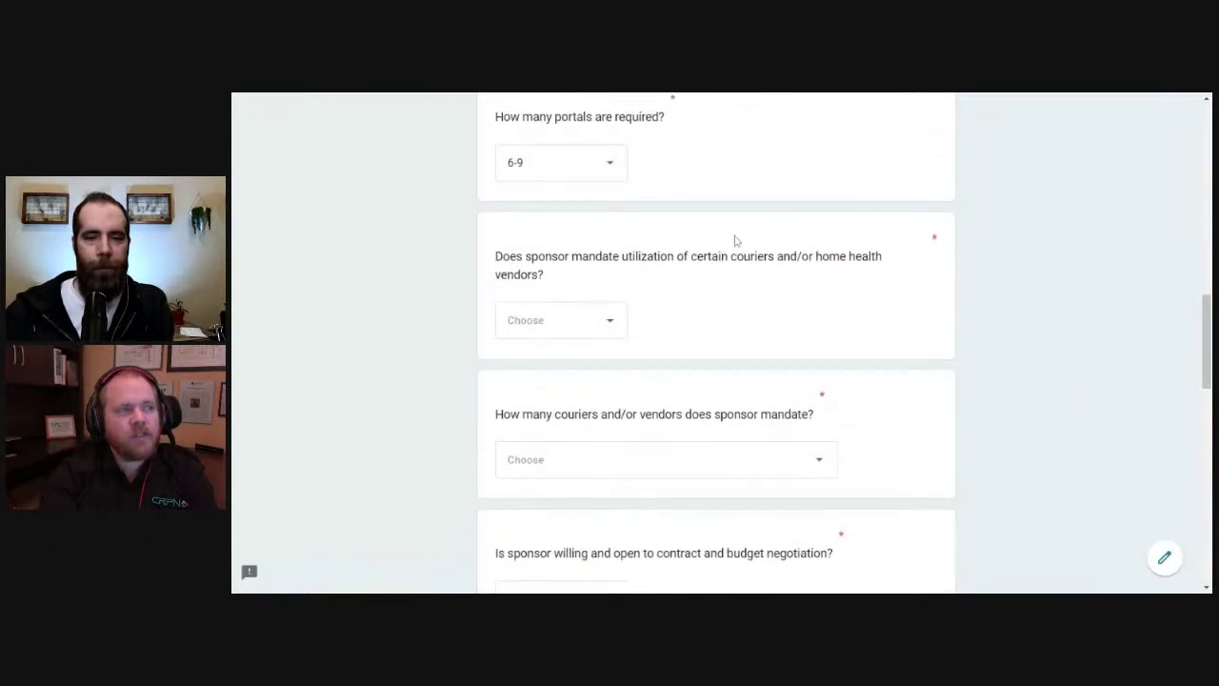
pyautogui.click(575, 334)
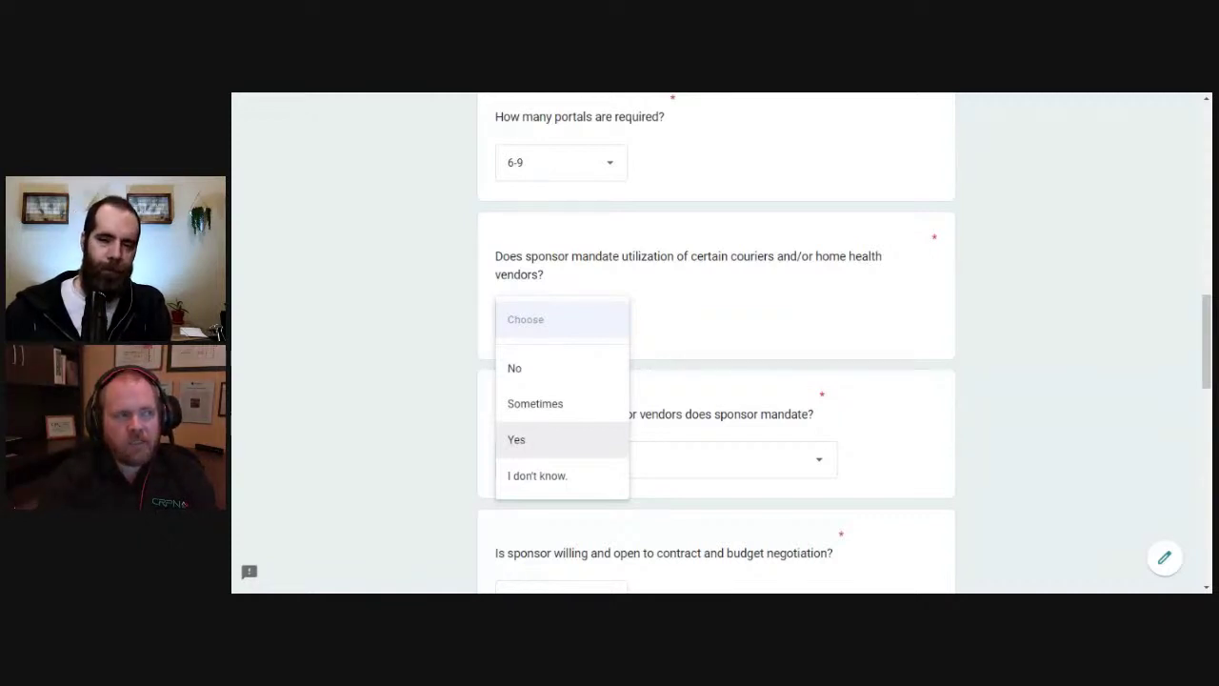
pyautogui.click(580, 416)
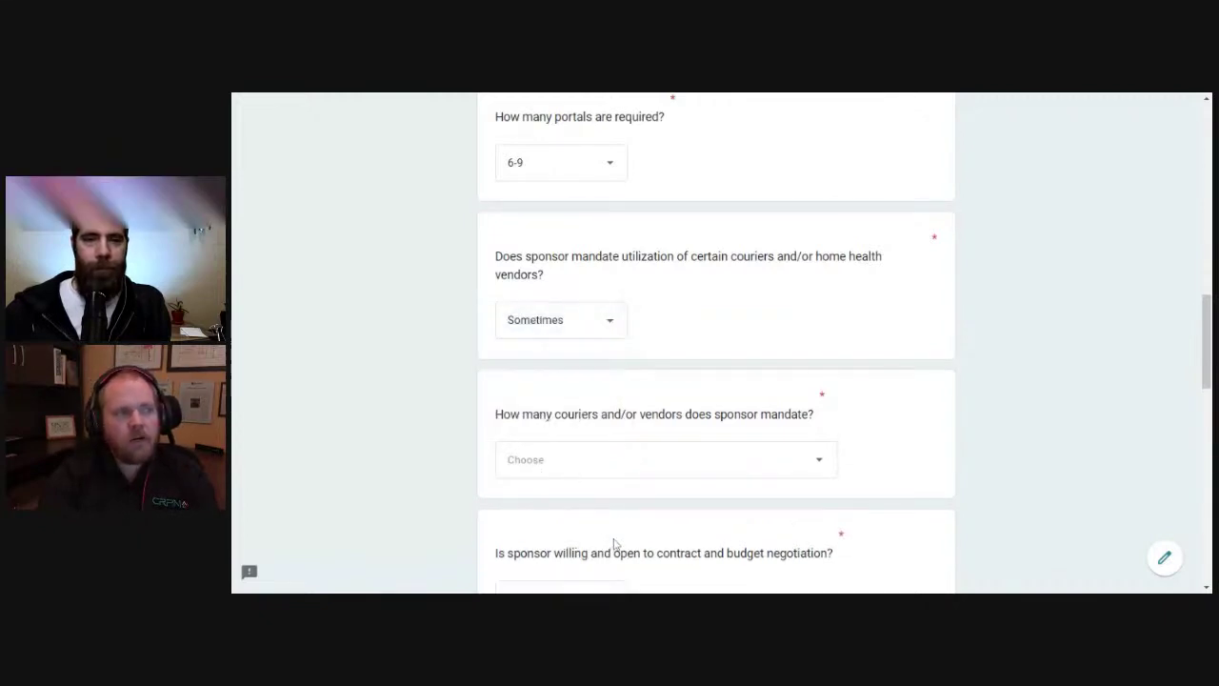
pyautogui.click(632, 463)
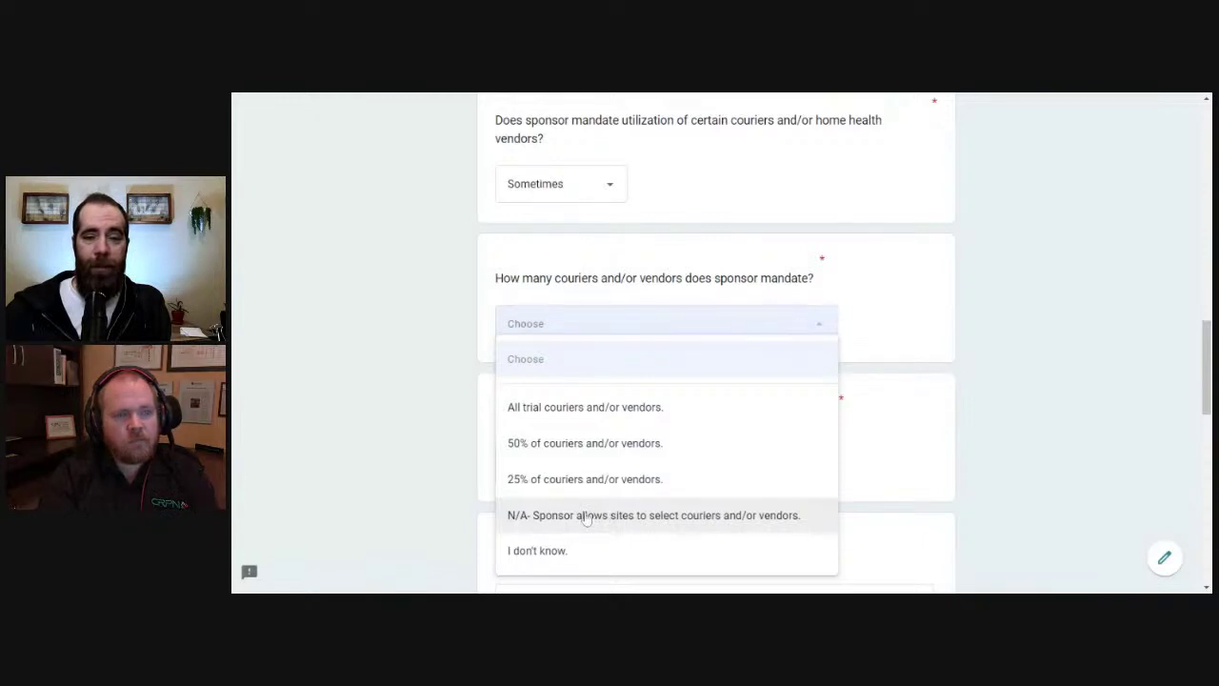
pyautogui.click(576, 412)
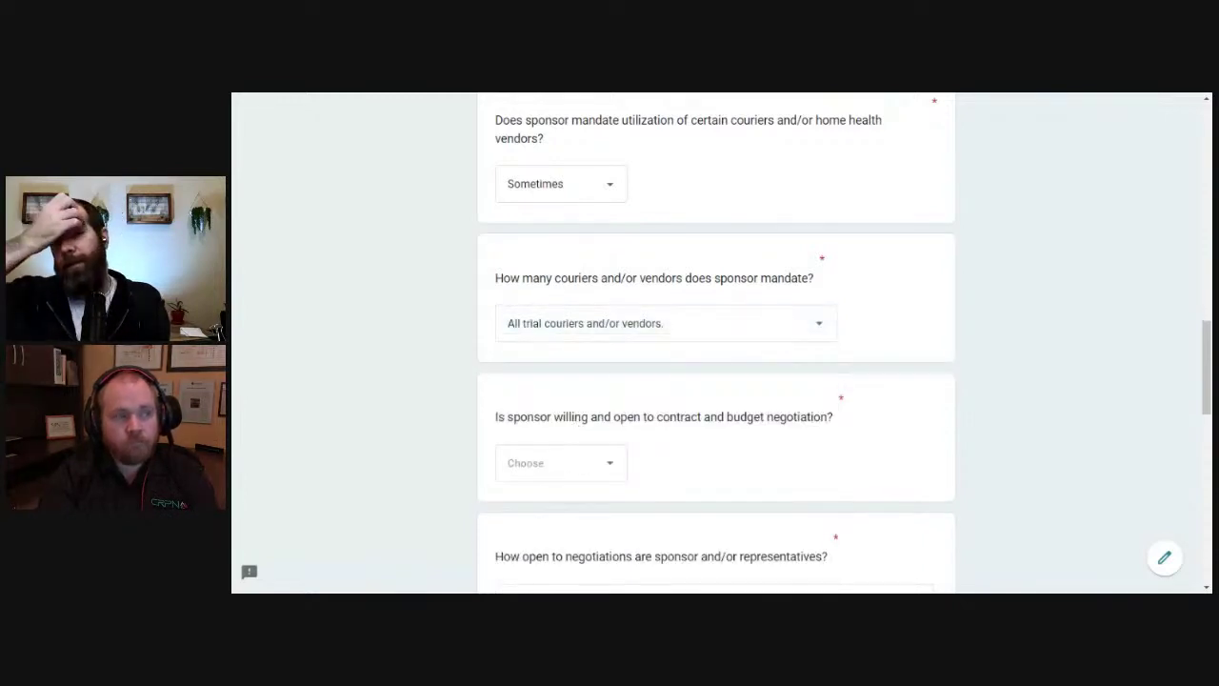
# Answer "Yes" for willingness to negotiate contracts and budgets and "Sponsor accommodates site's needs with extensive site justification and effort." for openness to negotiations
pyautogui.scroll(-2, 944, 426)
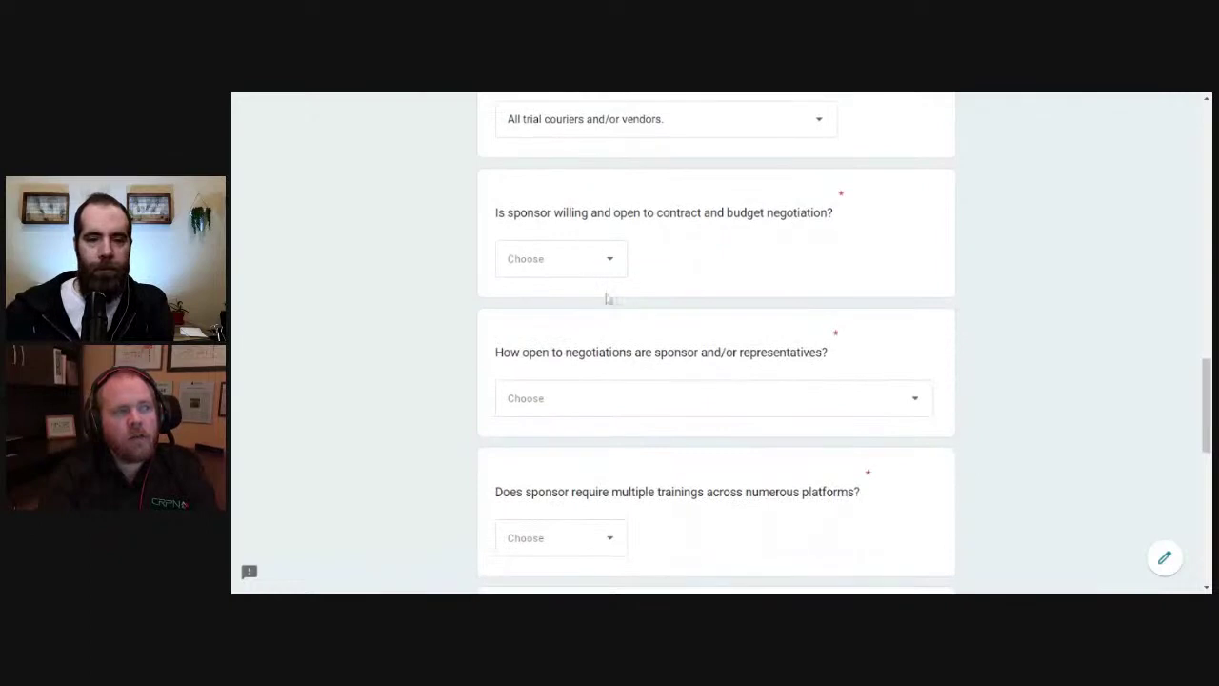
pyautogui.click(562, 270)
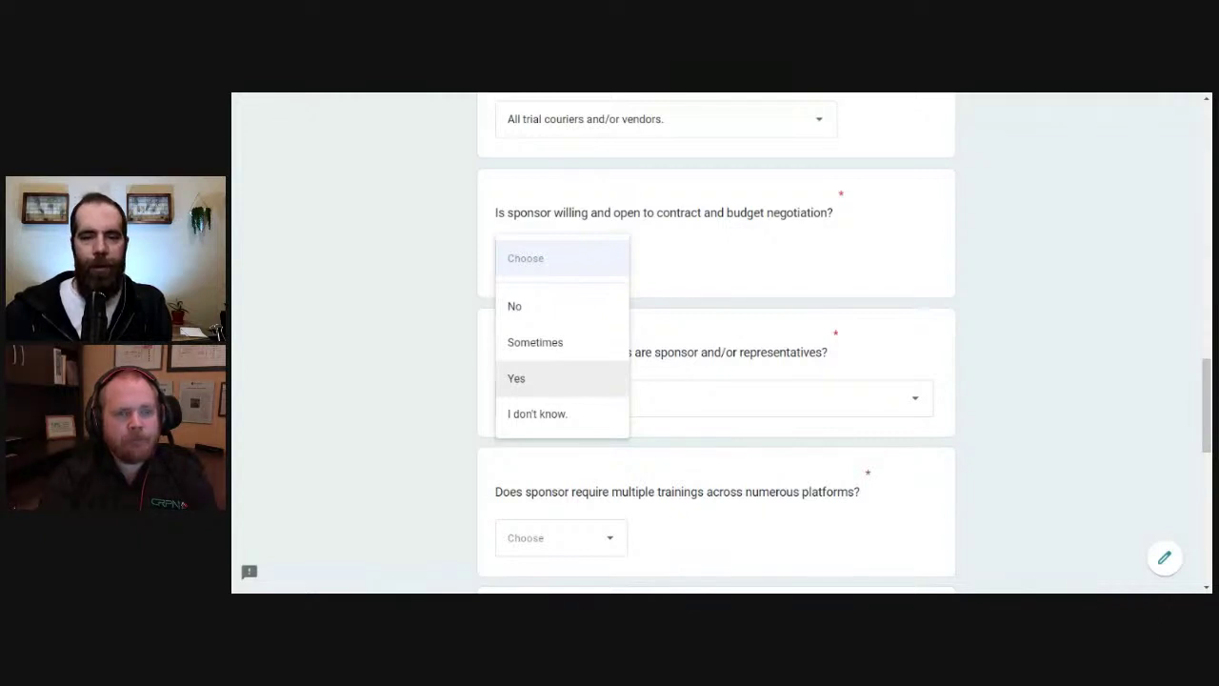
pyautogui.click(578, 381)
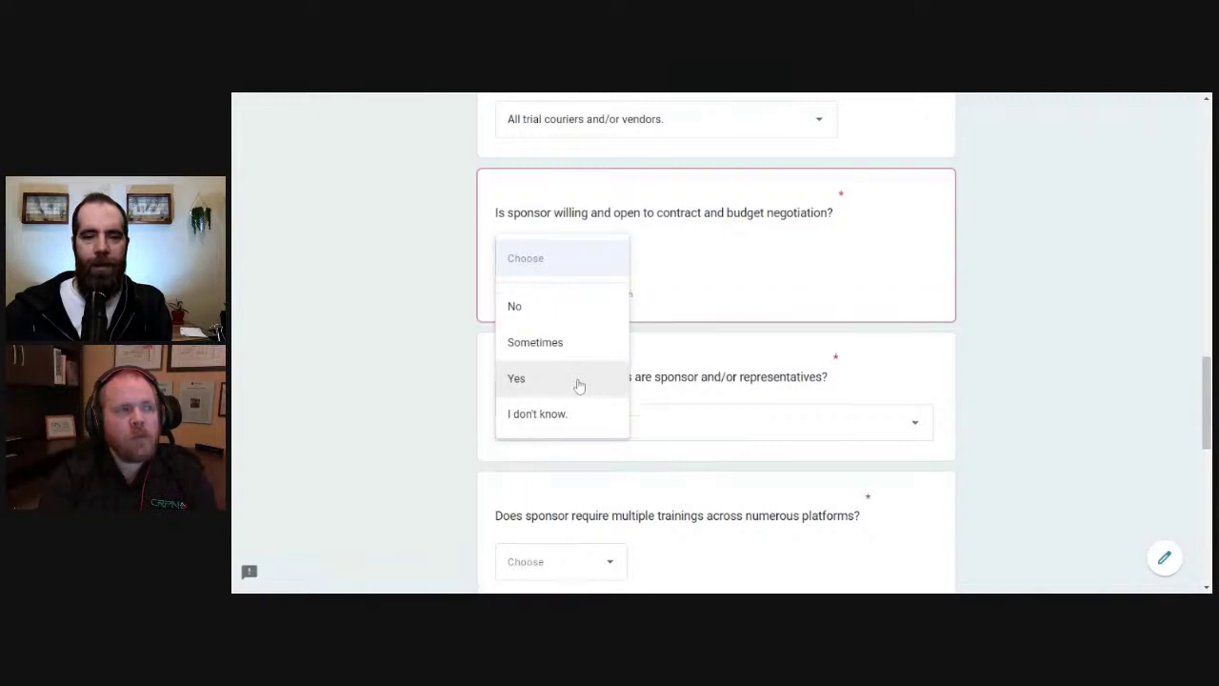
pyautogui.click(609, 400)
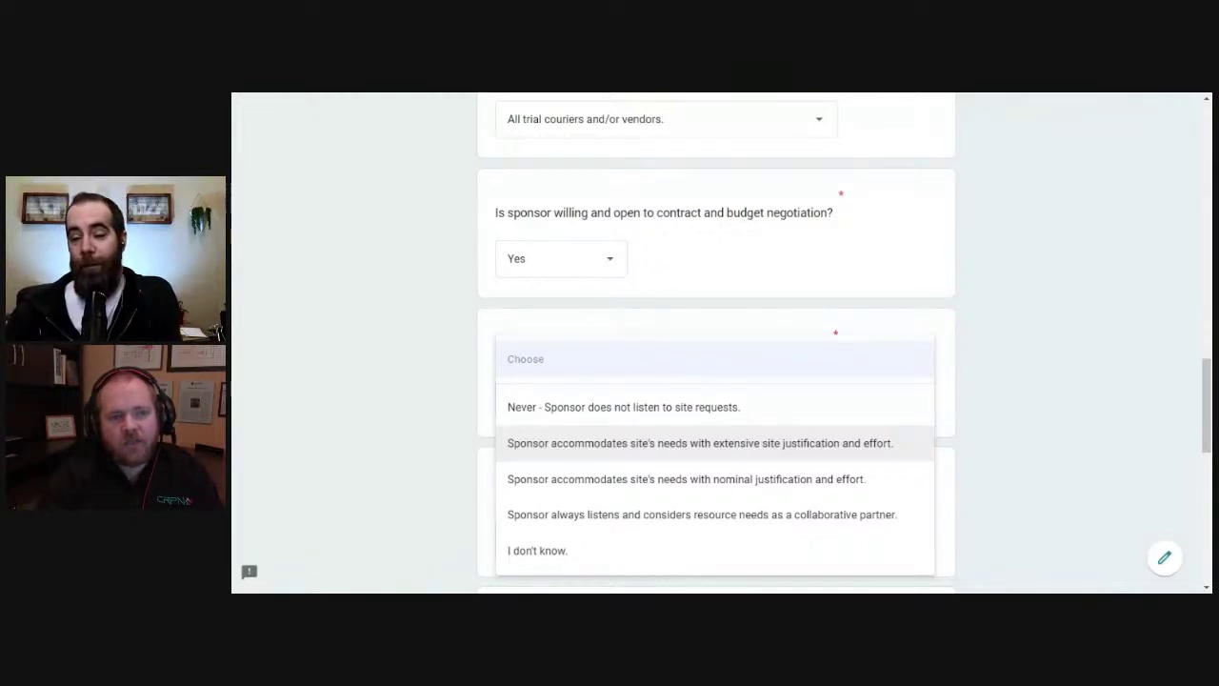
pyautogui.click(767, 447)
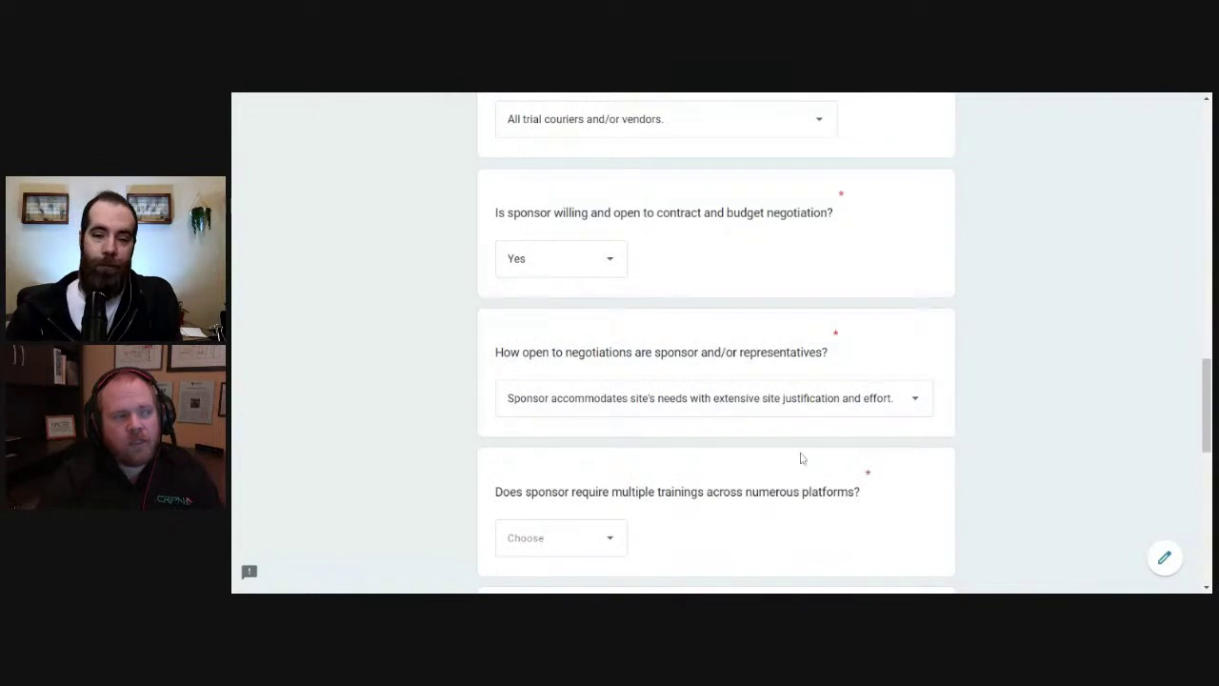
# Answer "Yes" for the sponsor requiring multiple trainings across numerous platforms and "10+" for how many trainings are required per trial
pyautogui.scroll(-1, 801, 458)
pyautogui.scroll(-1, 800, 458)
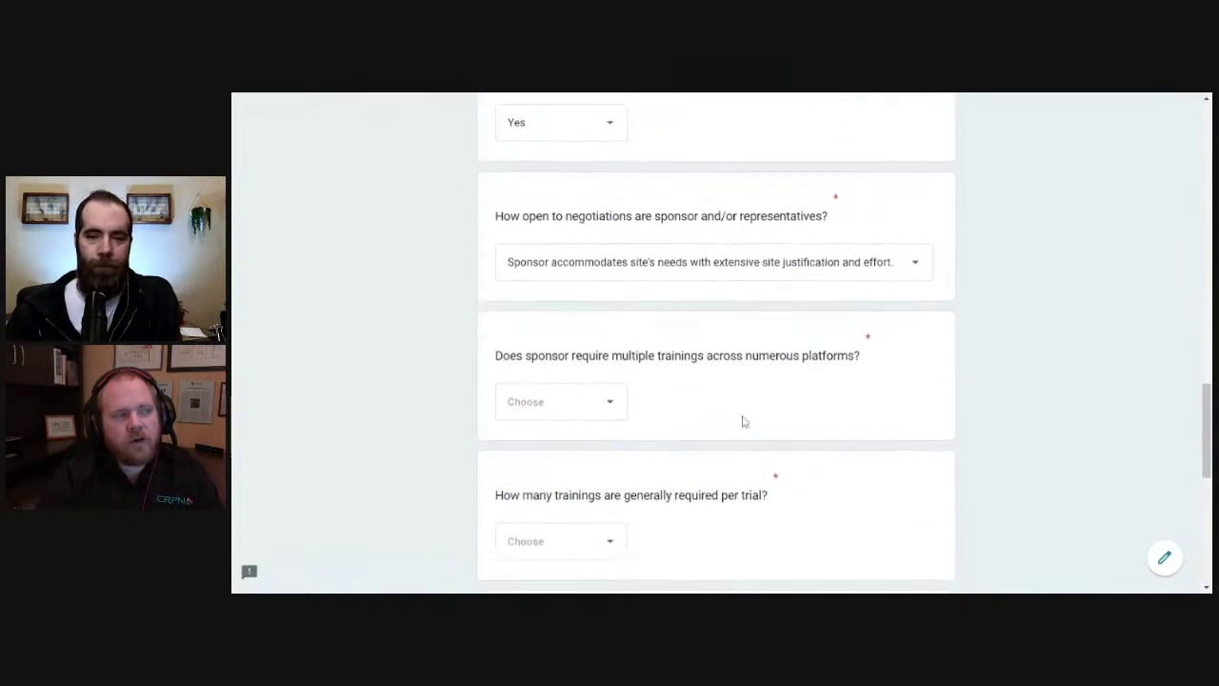
pyautogui.click(610, 403)
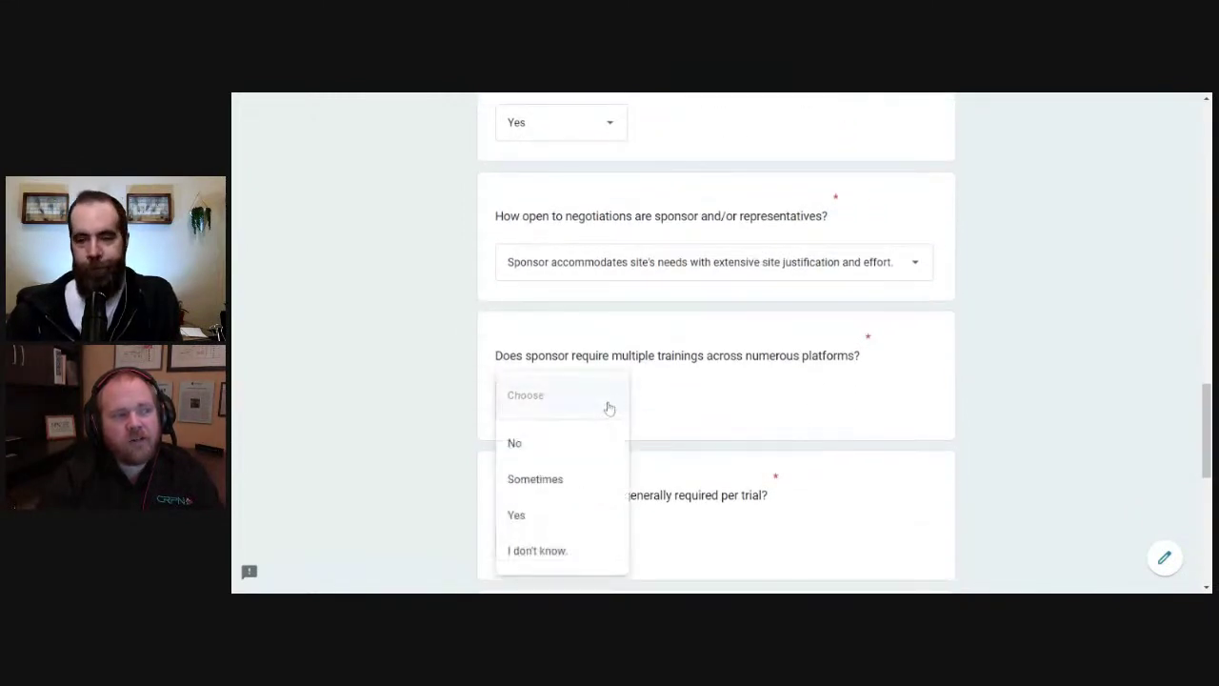
pyautogui.click(594, 514)
pyautogui.scroll(-3, 653, 441)
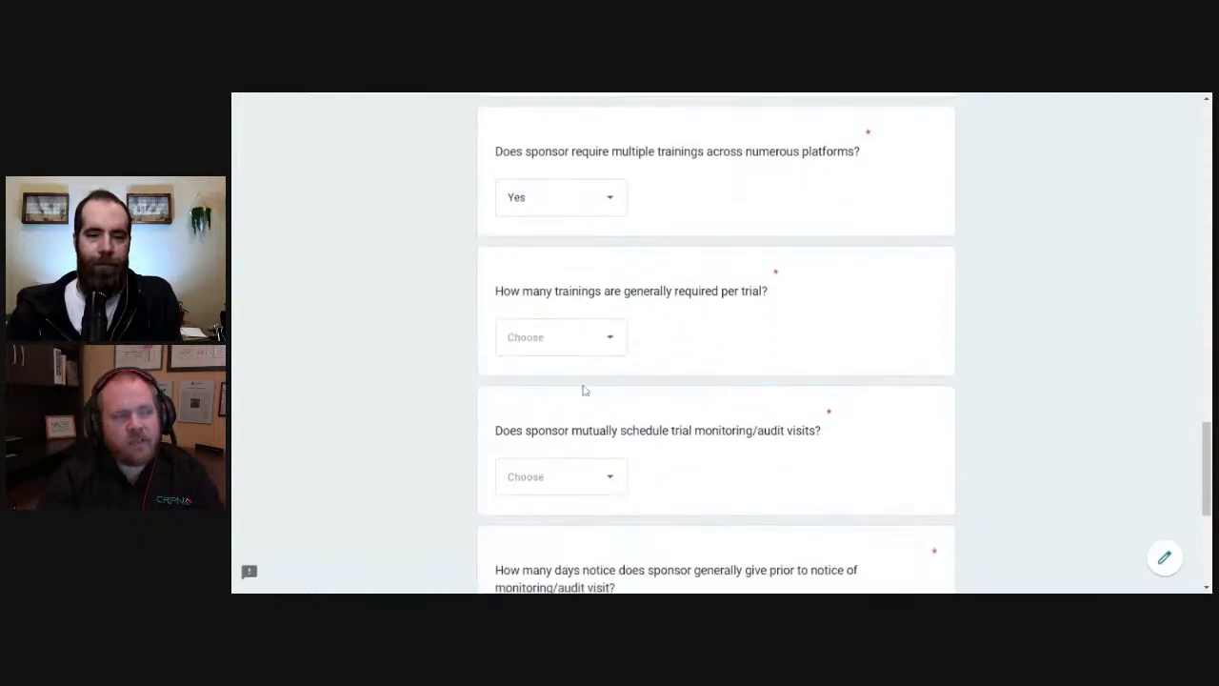
pyautogui.click(565, 348)
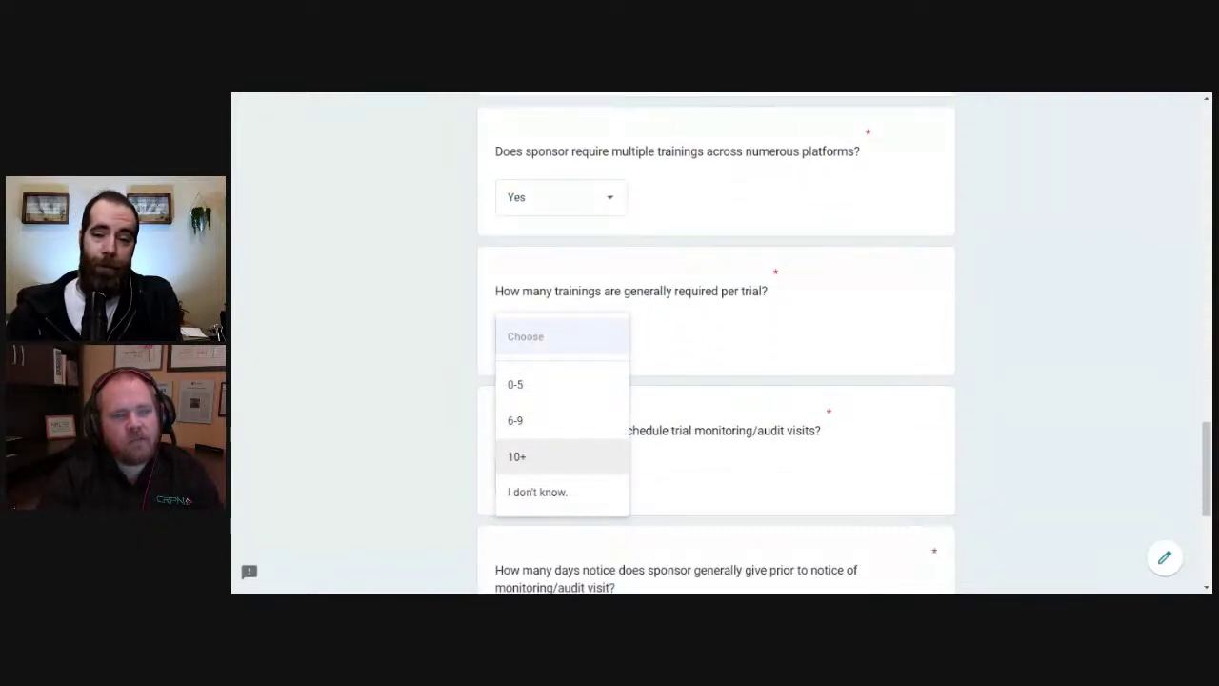
pyautogui.click(533, 456)
# Answer "Yes" for mutually scheduling monitoring/audit visits and "2 or more weeks notice" for how much notice the sponsor gives before a visit
pyautogui.scroll(-2, 770, 454)
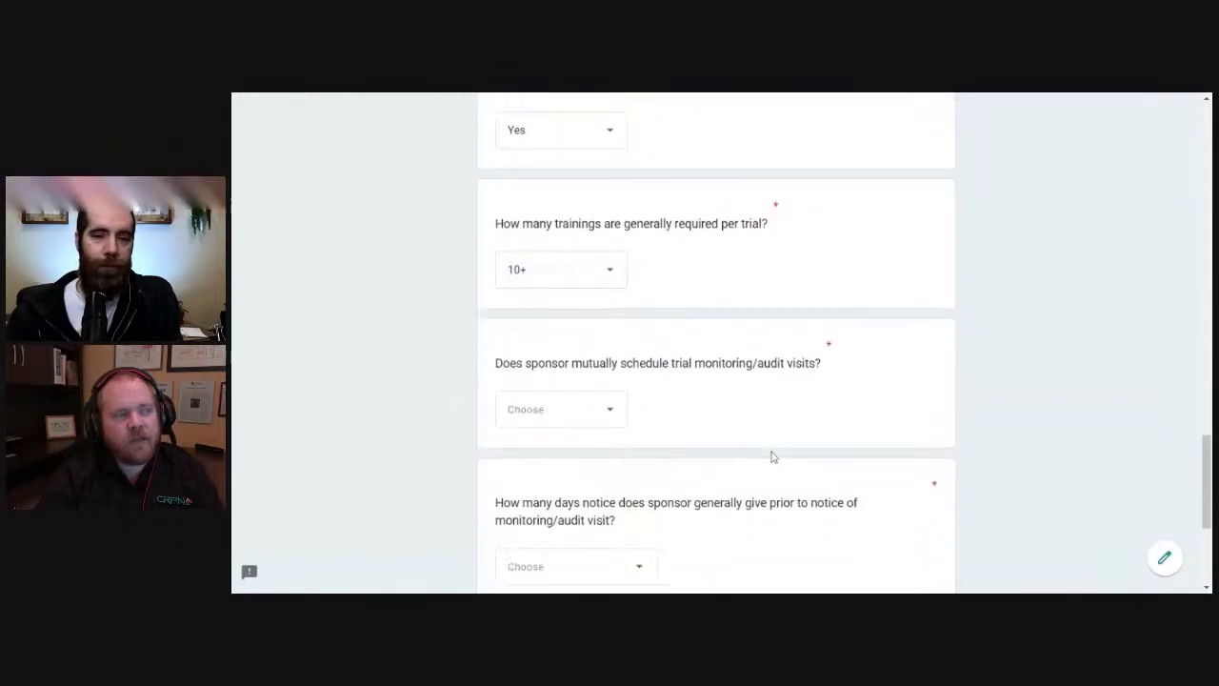
pyautogui.click(567, 353)
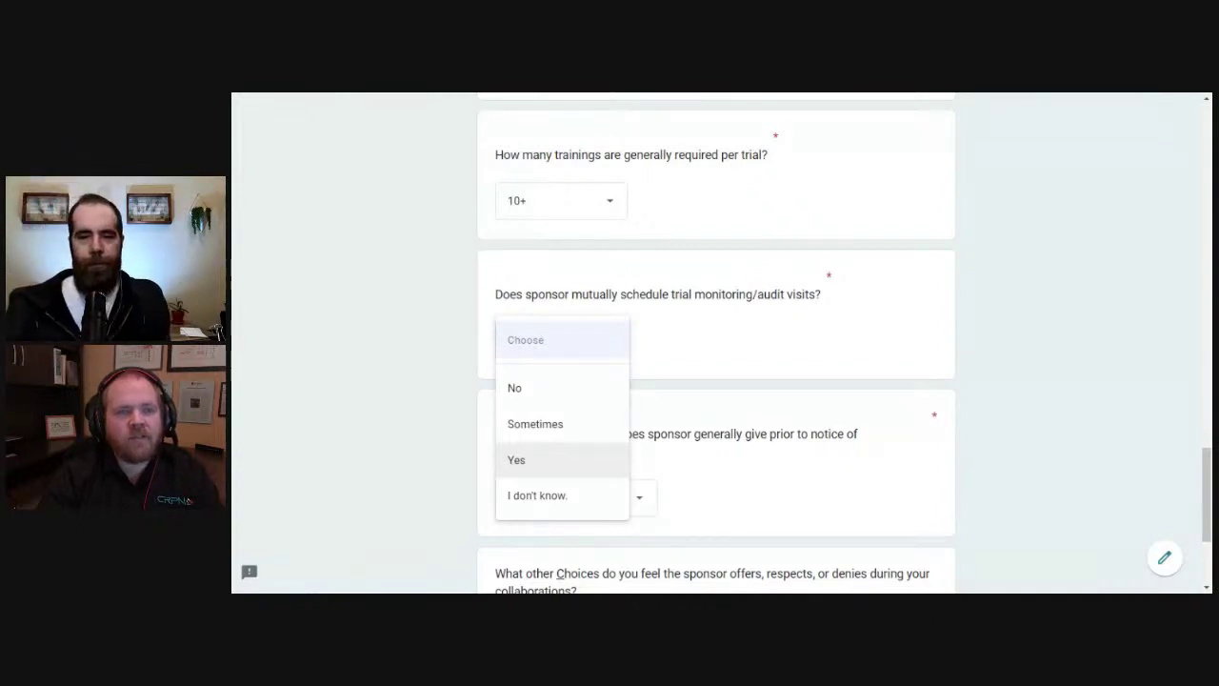
pyautogui.click(578, 466)
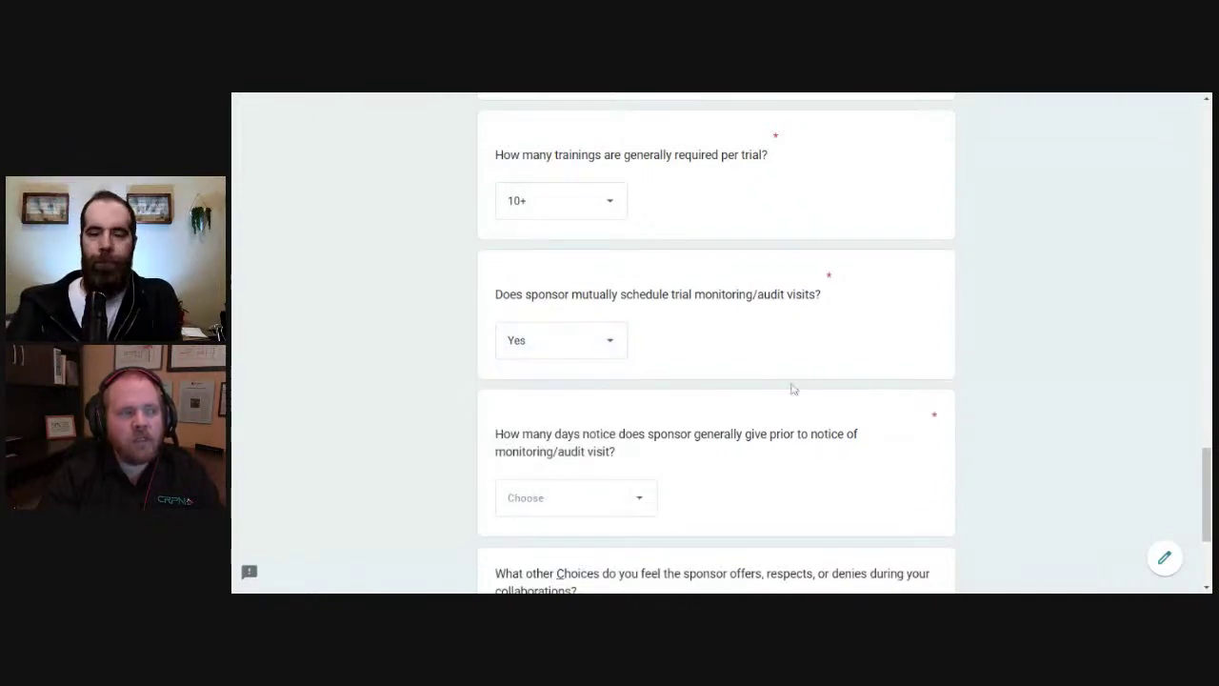
pyautogui.scroll(-2, 828, 476)
pyautogui.click(615, 307)
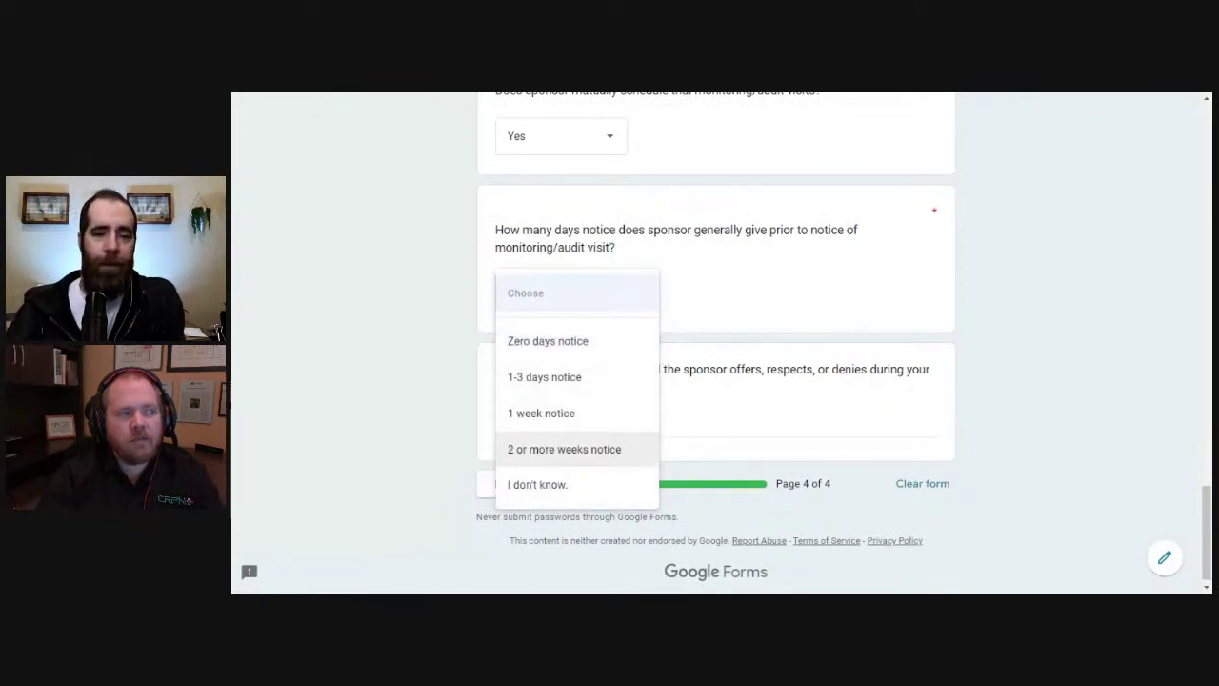
pyautogui.click(564, 448)
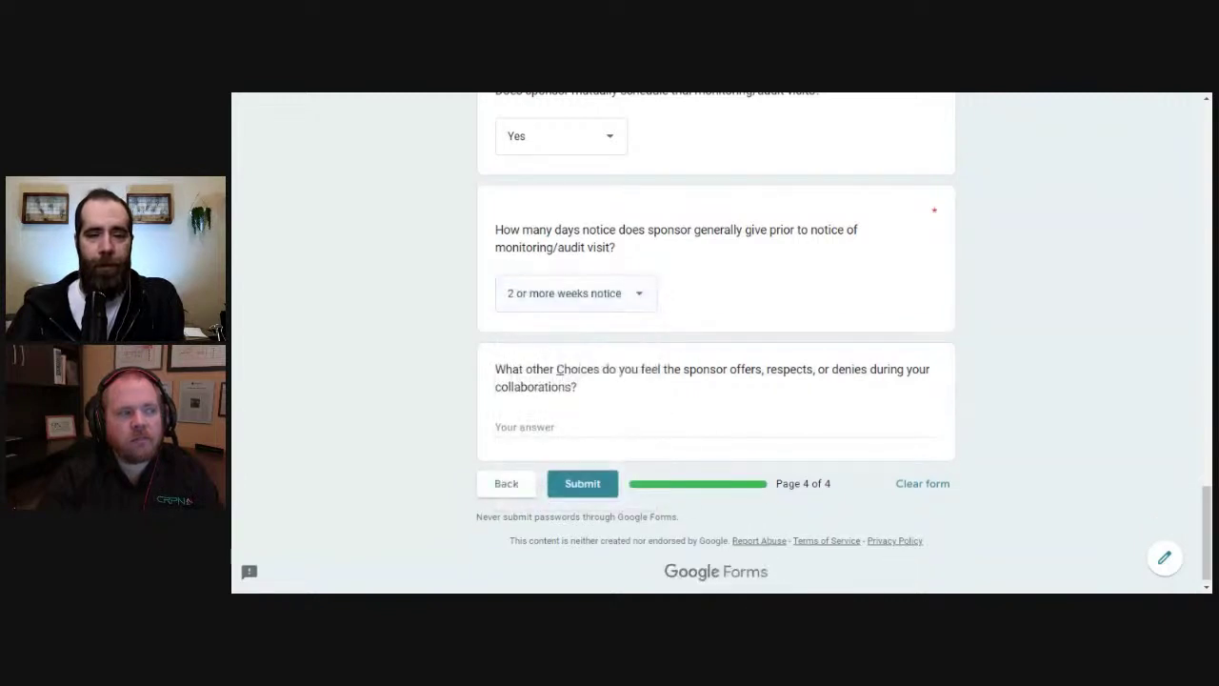
# Leave the question about other Choices the sponsor offers, respects, or denies blank and submit the survey
pyautogui.click(615, 438)
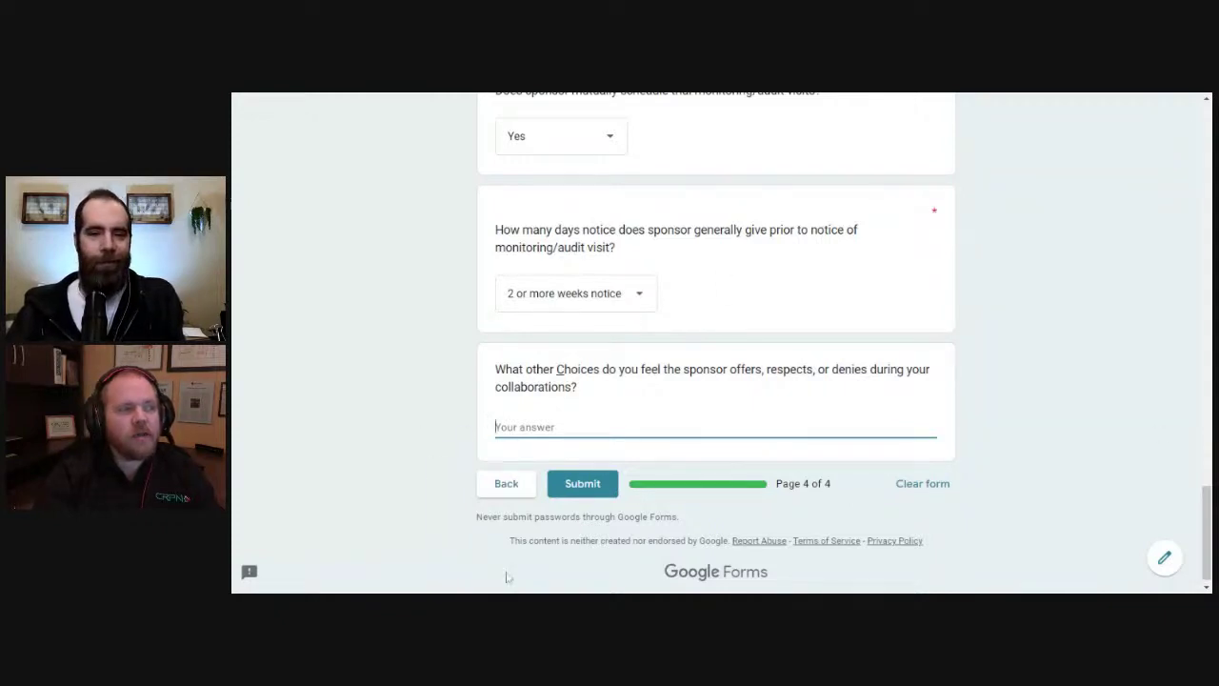
pyautogui.click(590, 494)
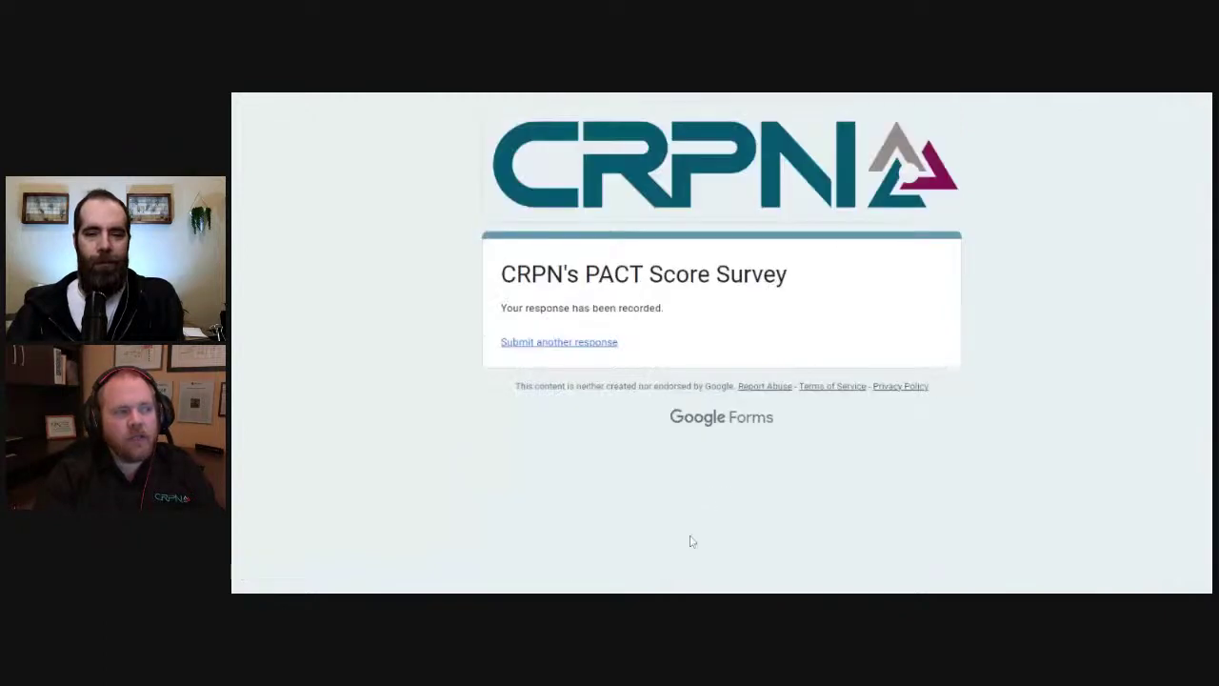